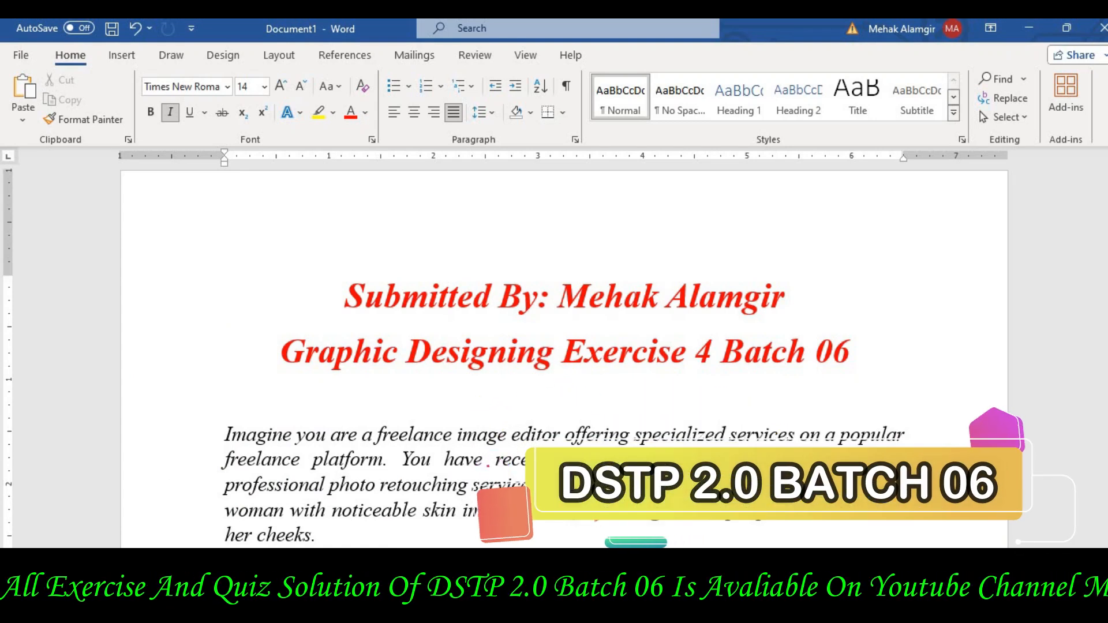
- Read through the Exercise 4 brief, from the client's retouching request to the end of the numbered guidelines
scroll(564, 358, up, 2)
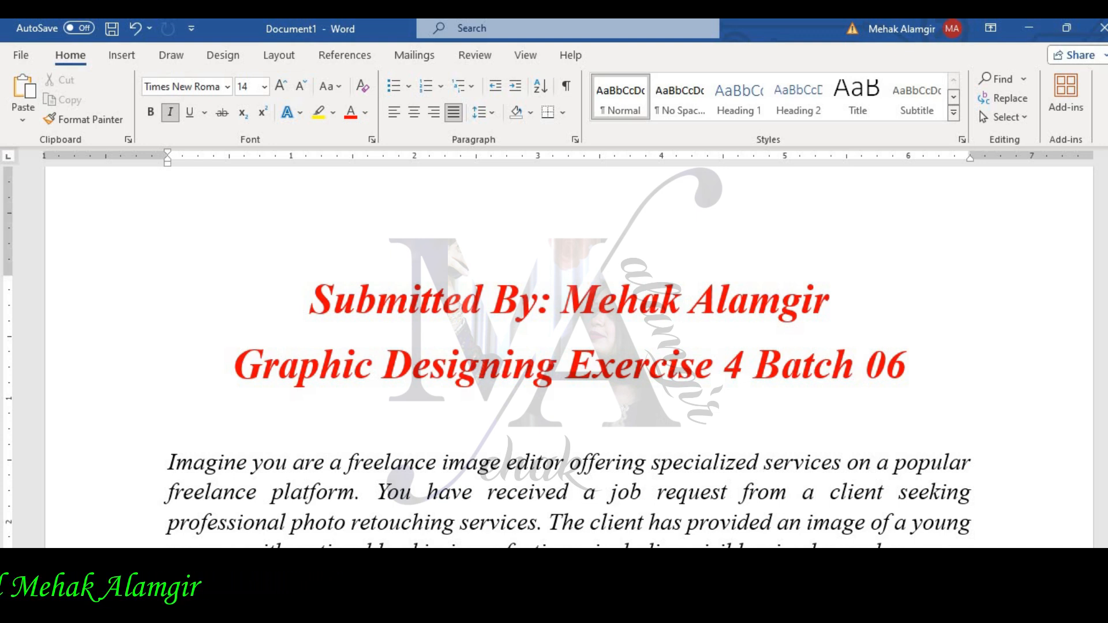
scroll(568, 358, down, 2)
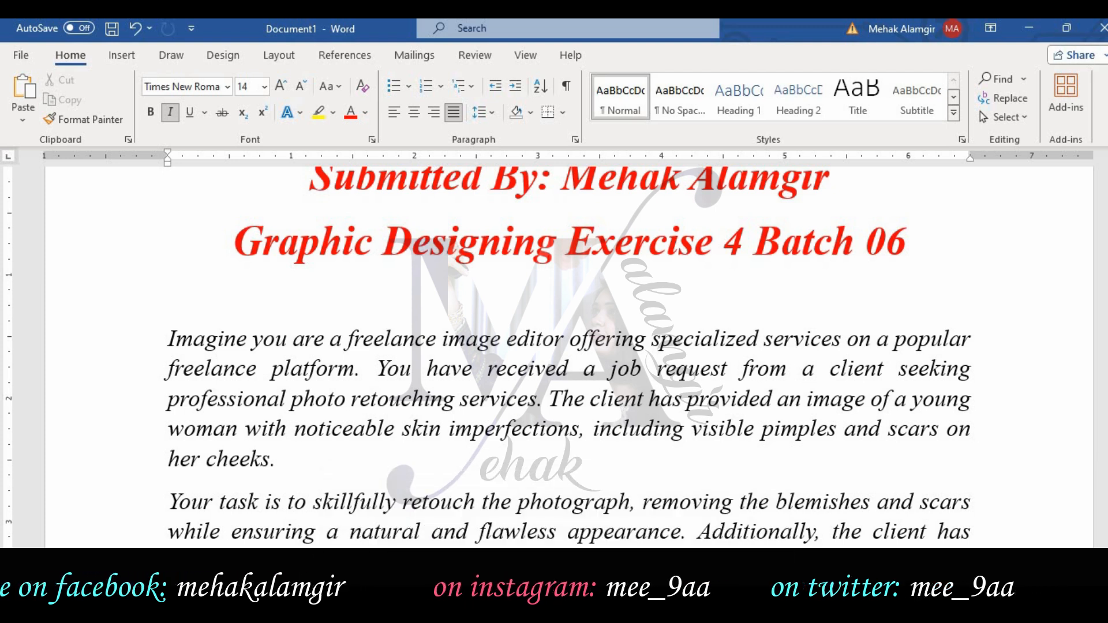
scroll(568, 357, down, 5)
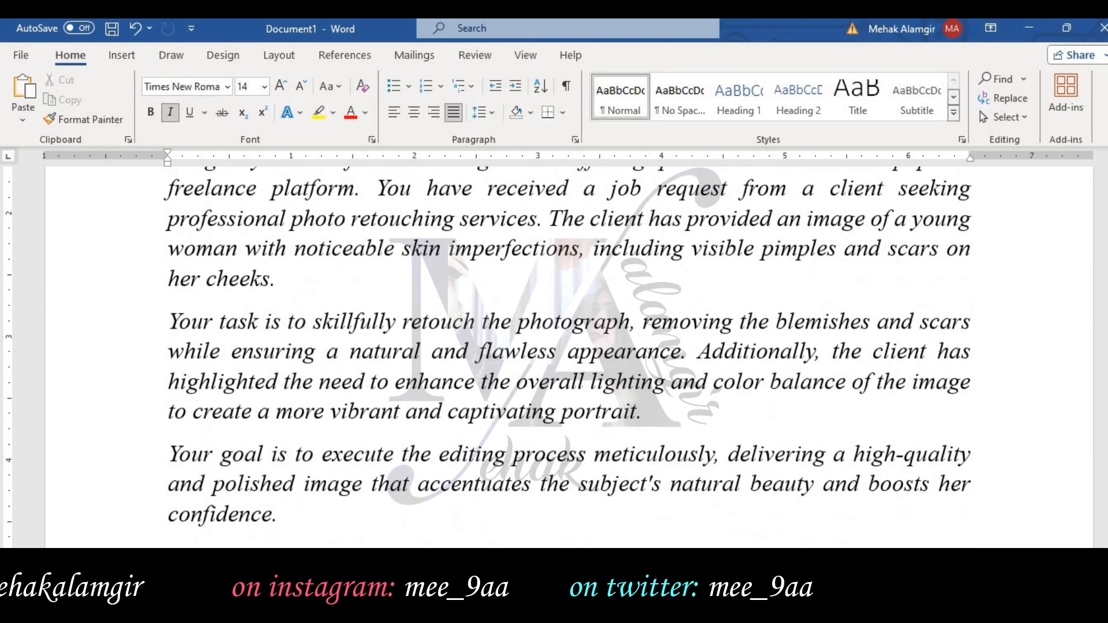
scroll(569, 357, down, 1)
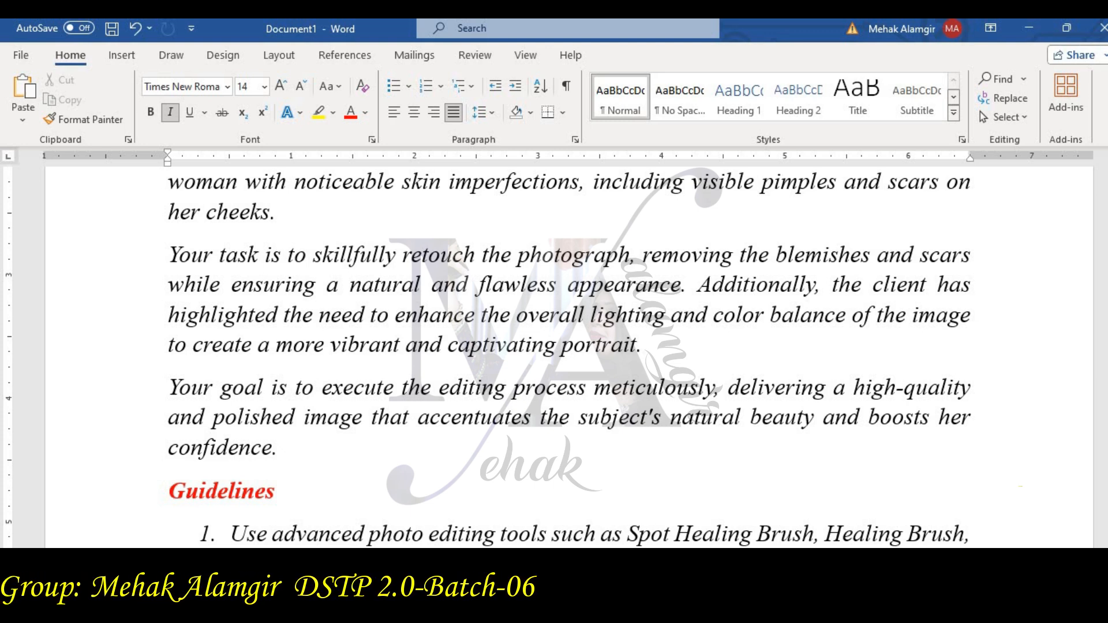
scroll(568, 358, down, 2)
scroll(568, 358, down, 6)
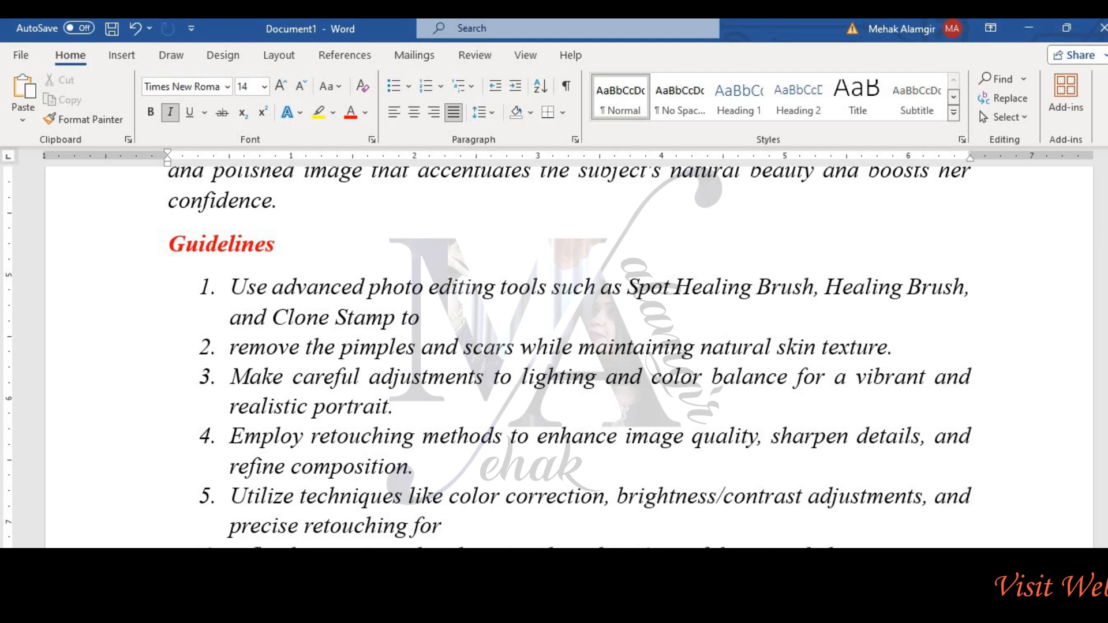
scroll(568, 358, down, 1)
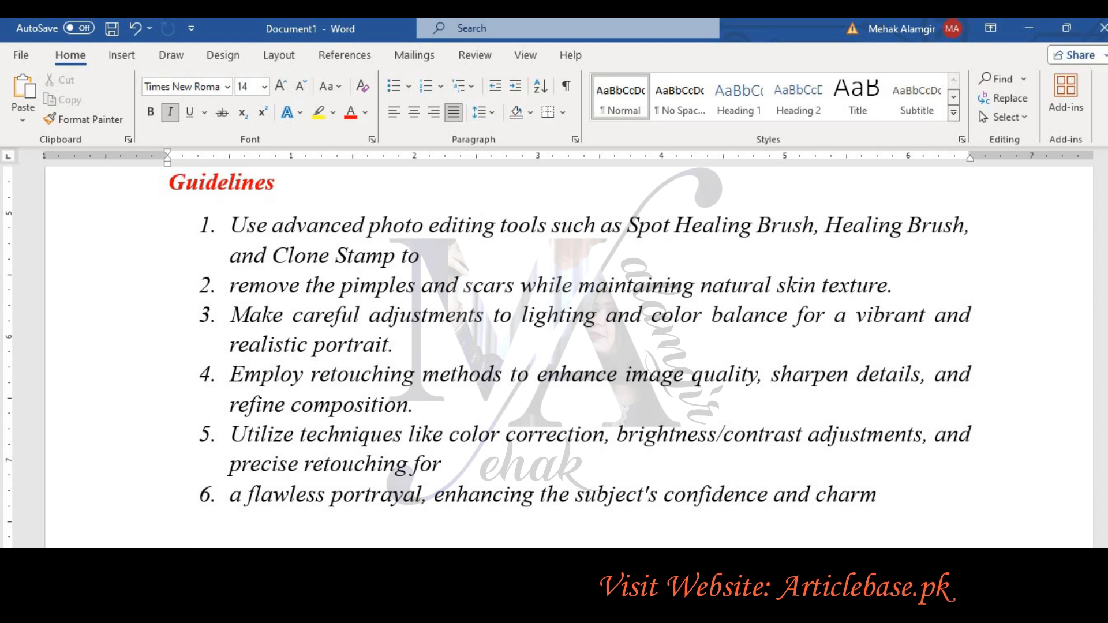
scroll(568, 357, down, 1)
scroll(568, 357, down, 3)
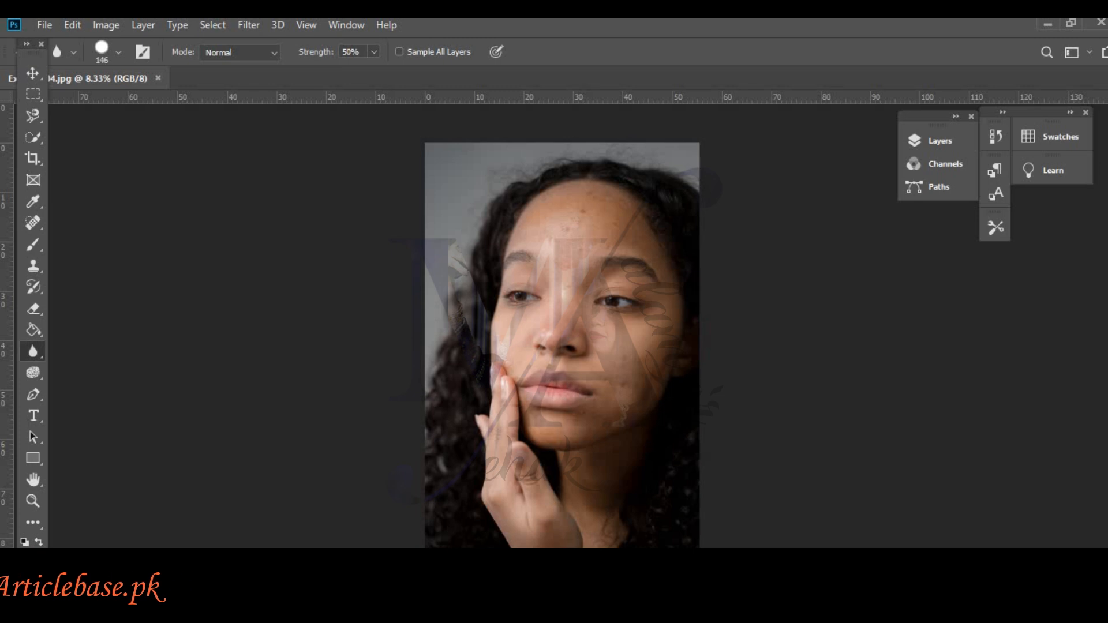
click(45, 25)
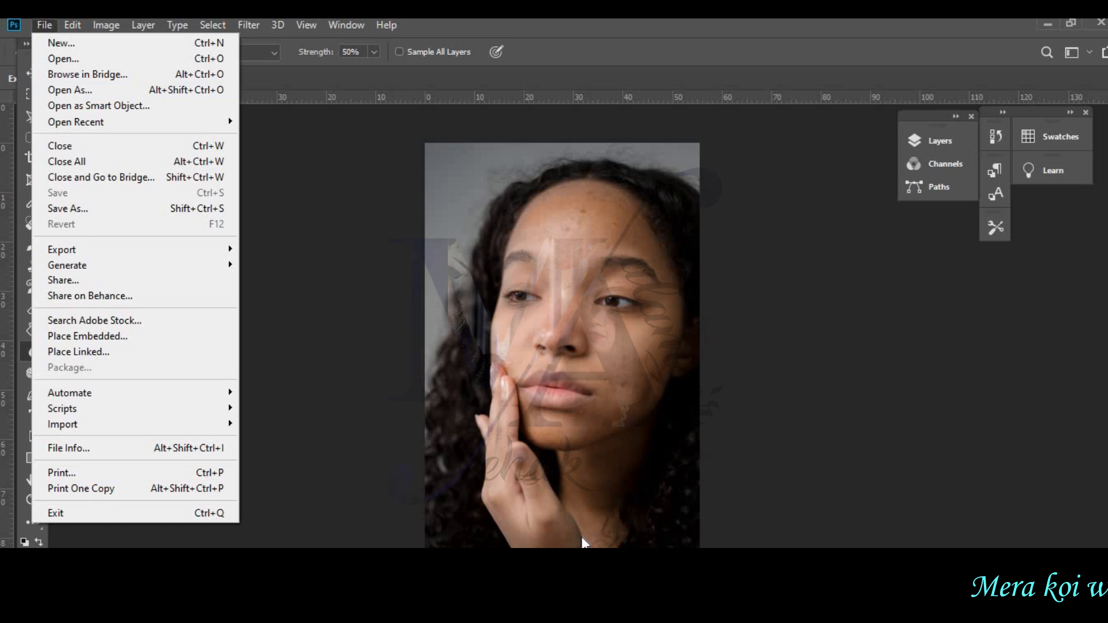
click(731, 248)
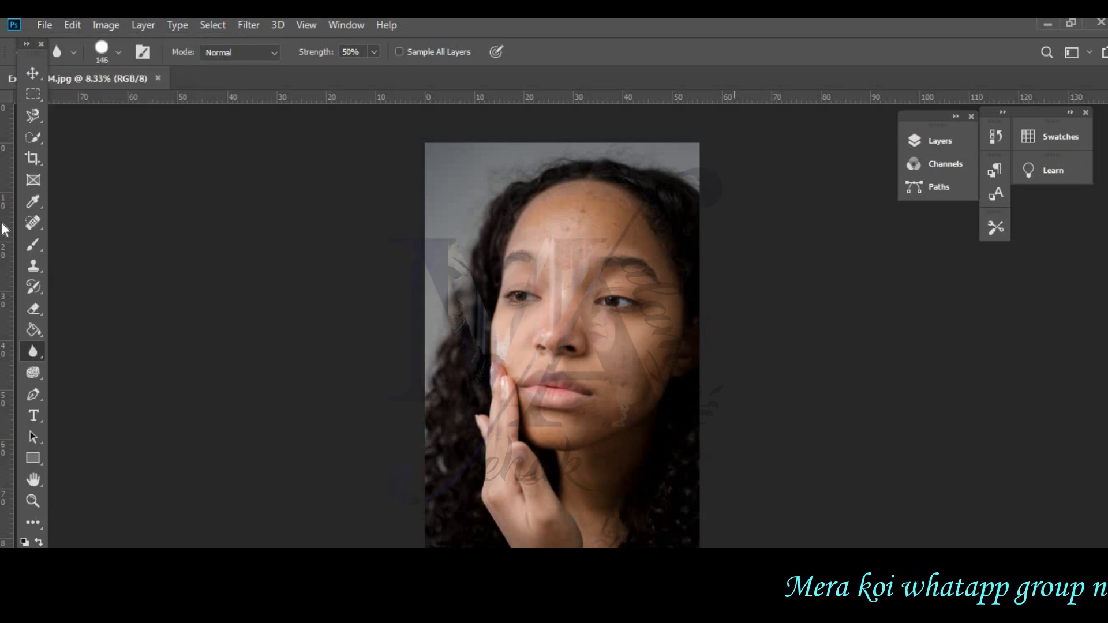
- Display the photo's layers clear of the image and unlock the Background layer
click(33, 74)
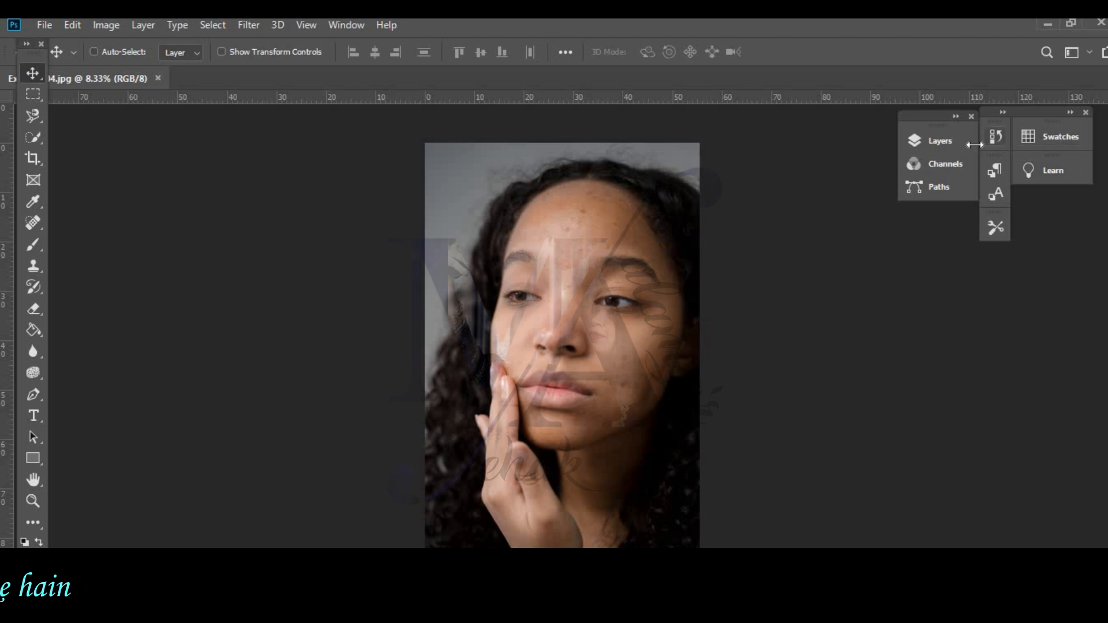
click(939, 141)
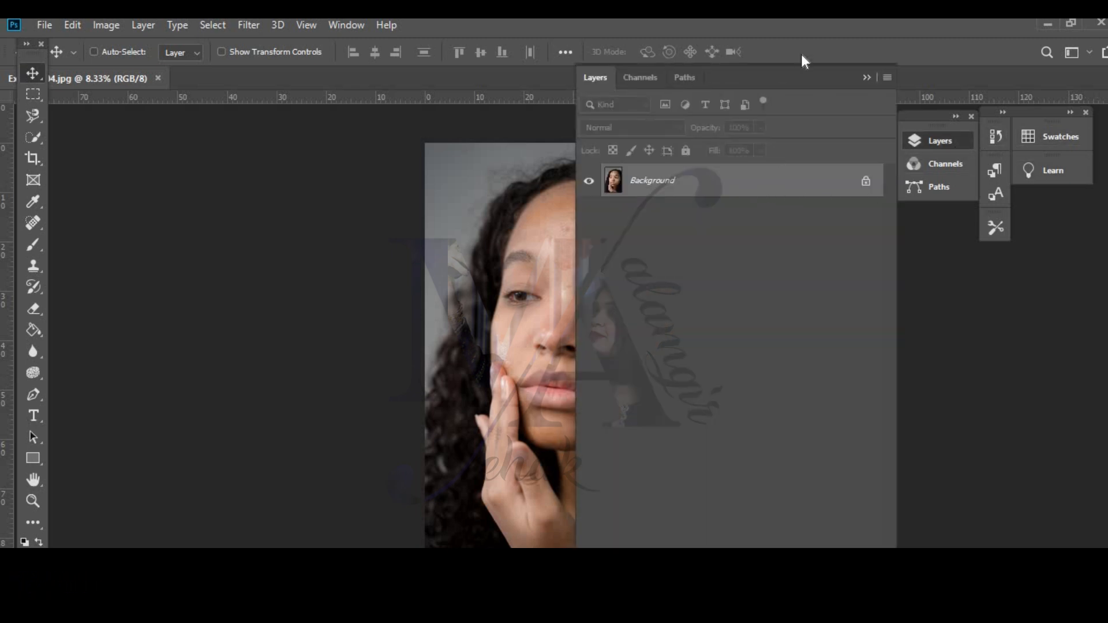
drag(846, 75, 946, 61)
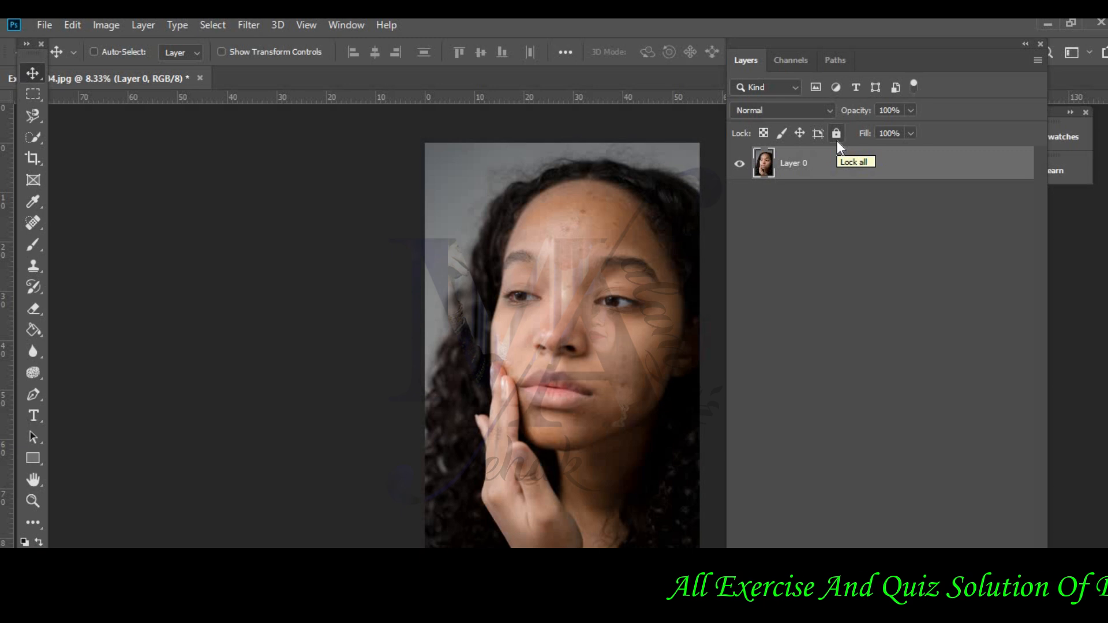
- Duplicate Layer 0 within the same document as a new layer named 1
right_click(833, 180)
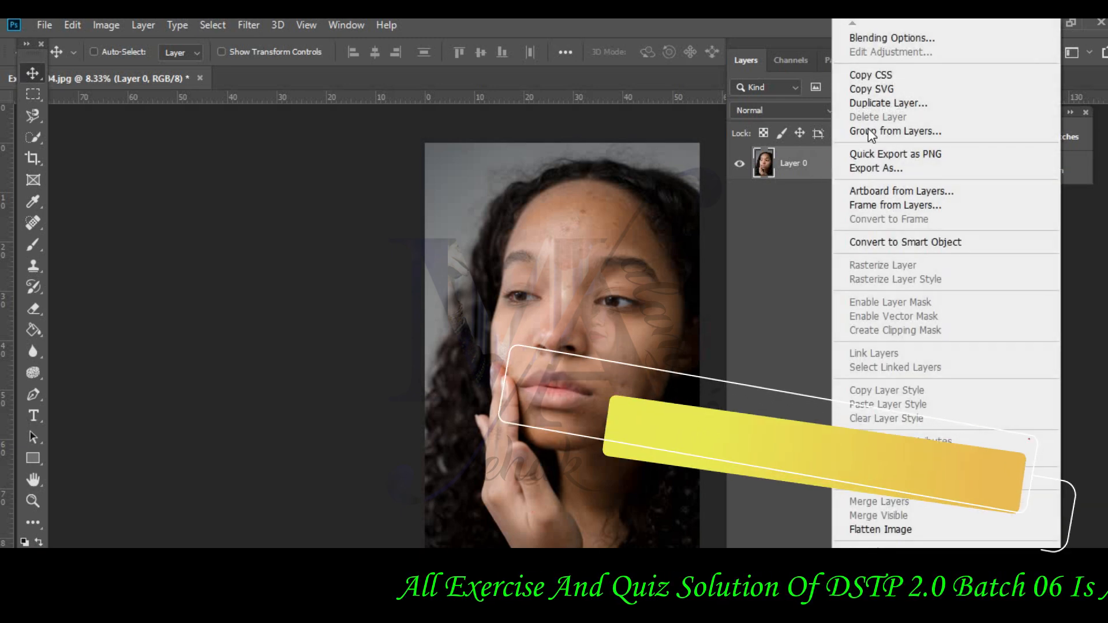
click(1027, 104)
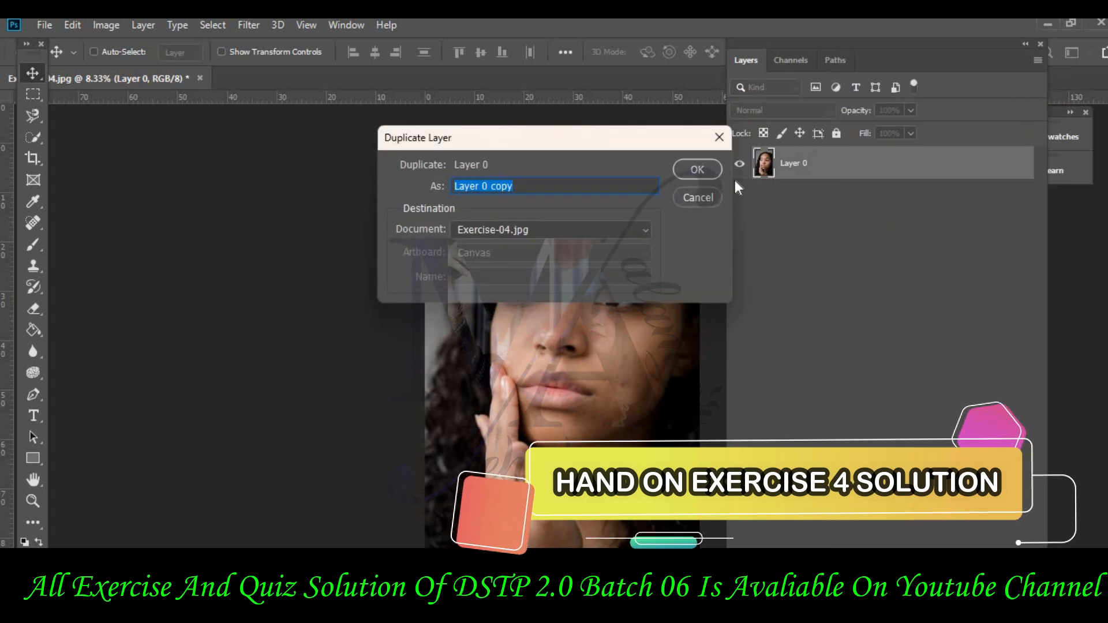
text(1)
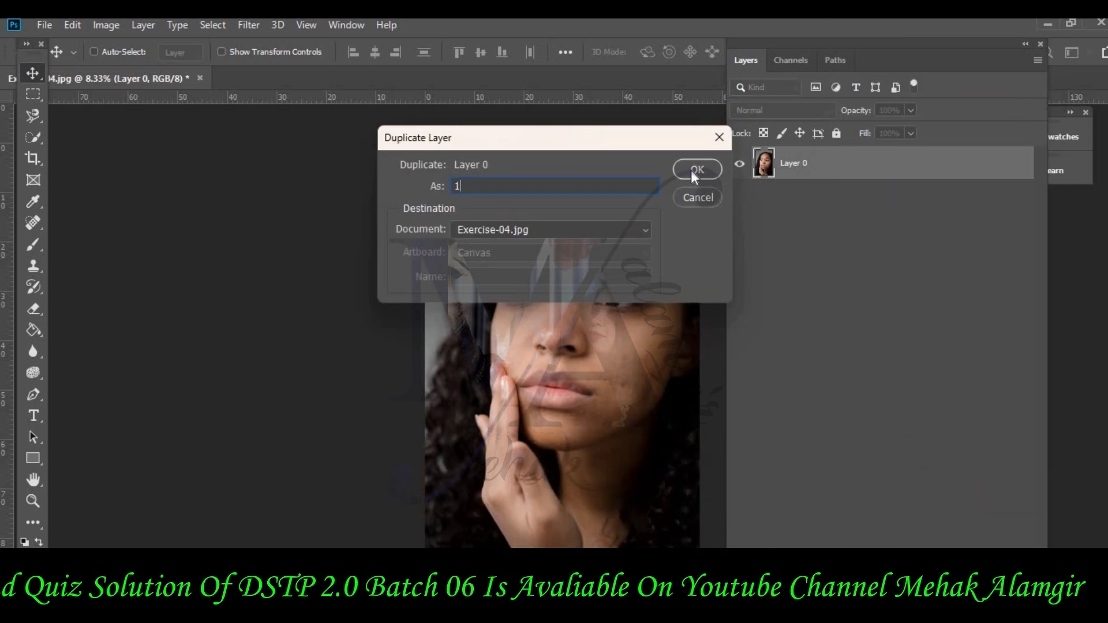
click(696, 171)
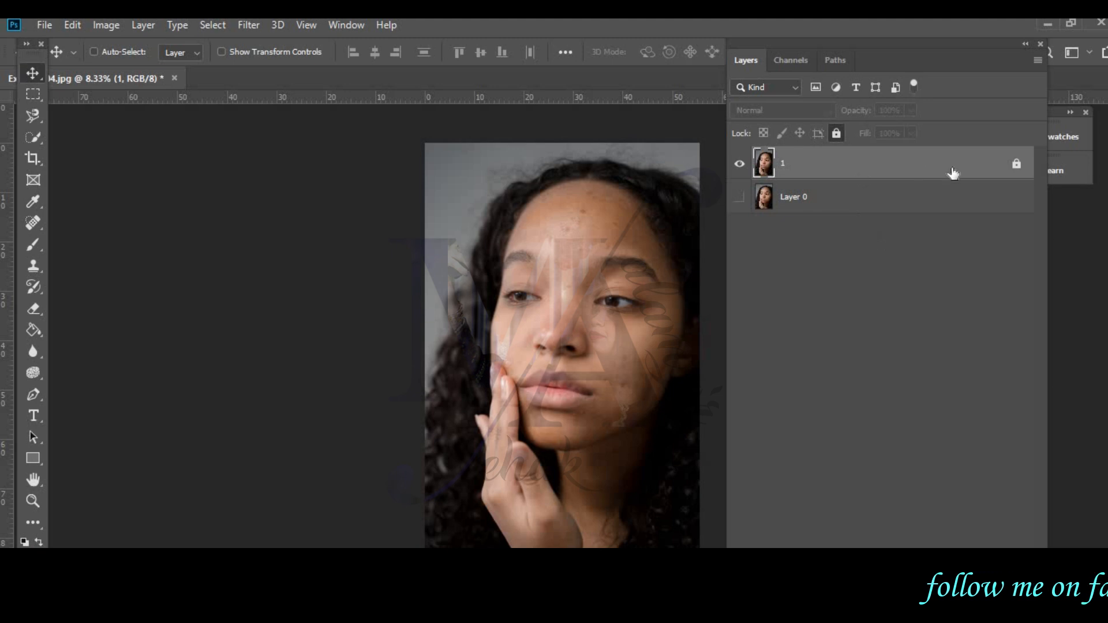
- Lock and hide the original Layer 0, and make the duplicate layer 1 active for editing
click(991, 198)
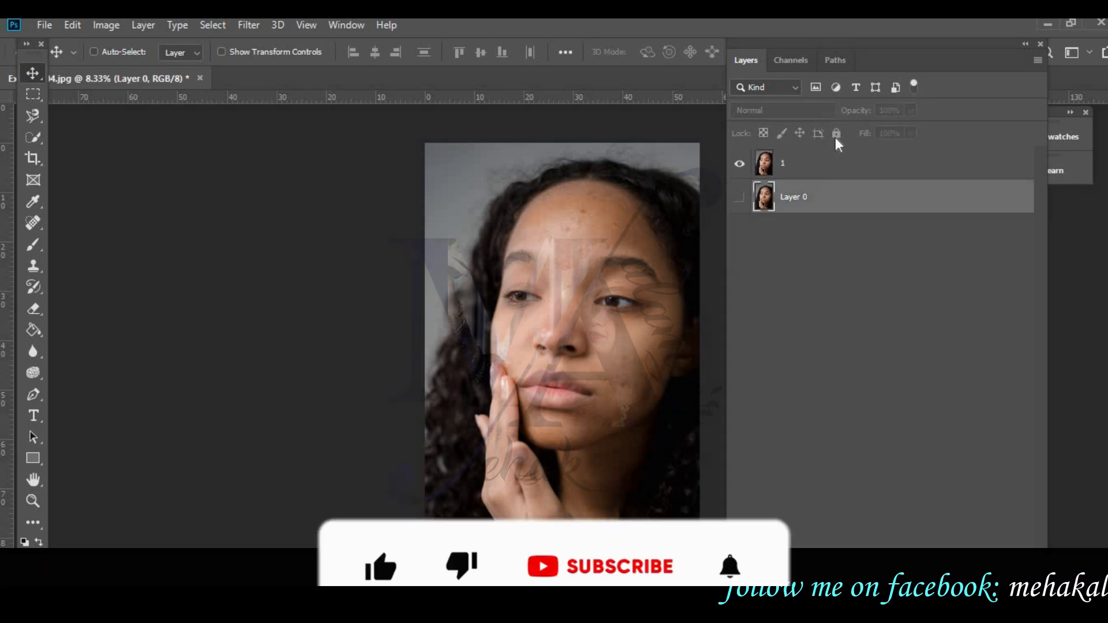
click(739, 197)
click(836, 134)
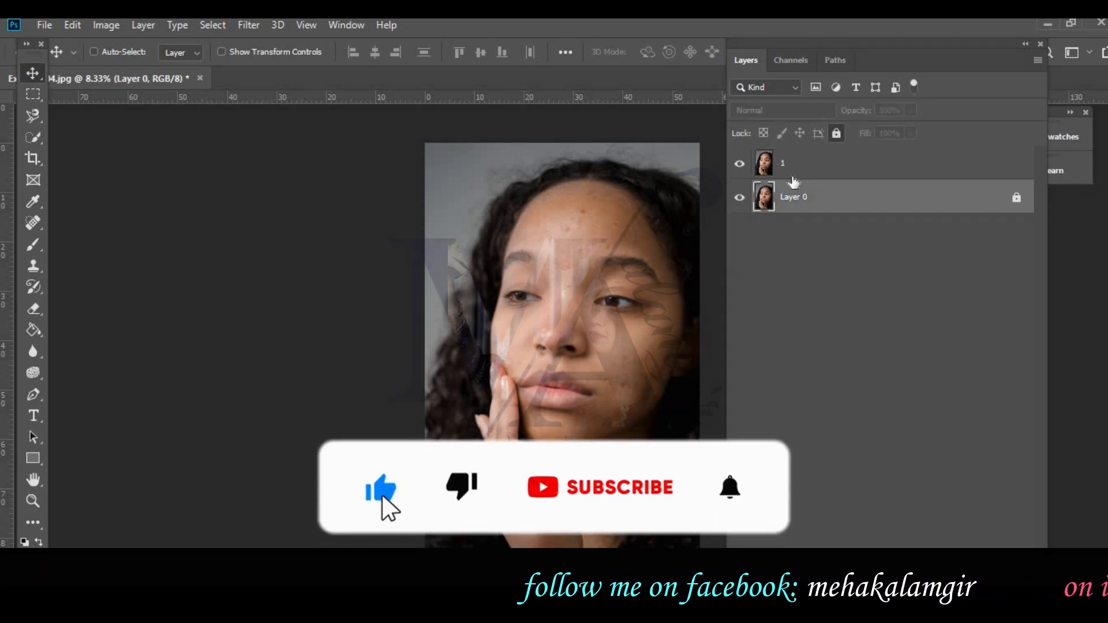
click(836, 133)
click(741, 198)
click(739, 197)
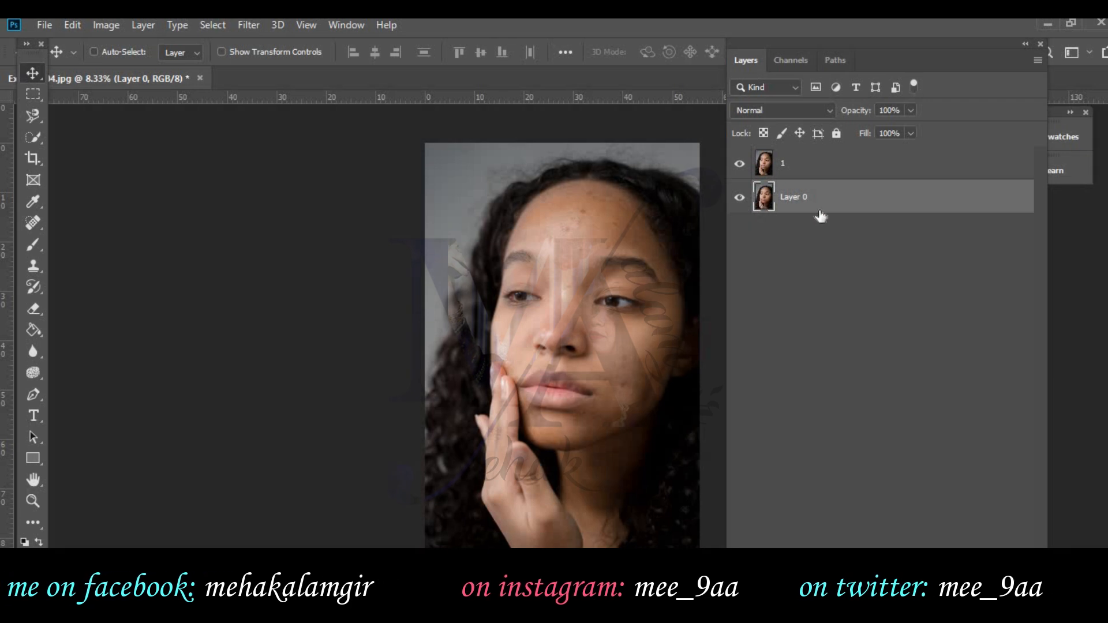
click(836, 133)
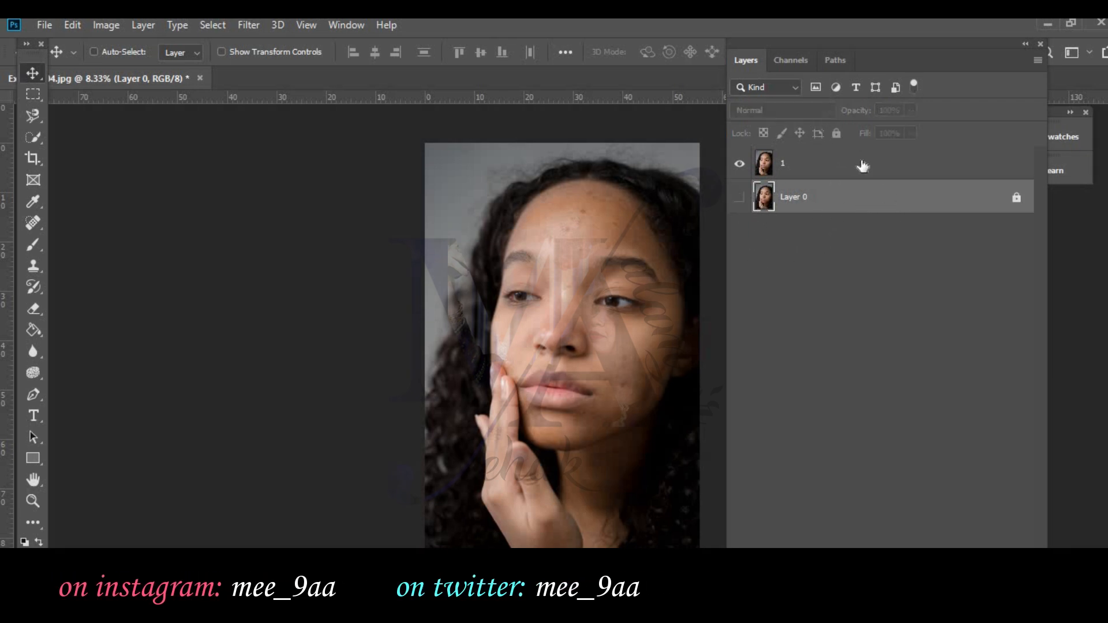
click(862, 167)
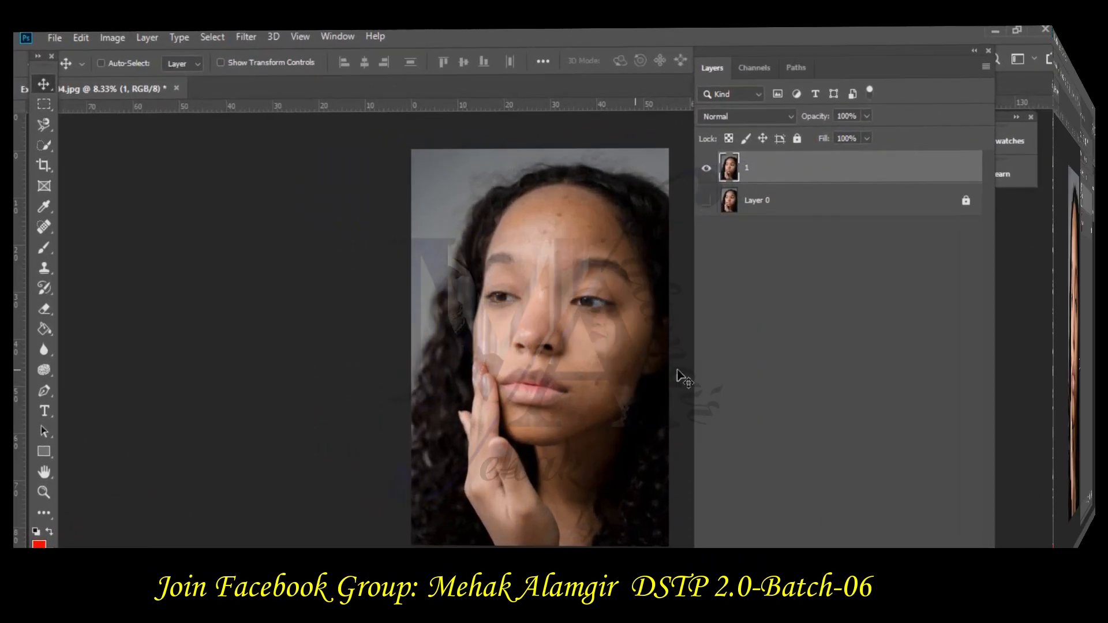
- Set up the Spot Healing Brush with a size of 82 px for retouching the chin area
key(ctrl+plus)
key(ctrl+plus)
key(ctrl+plus)
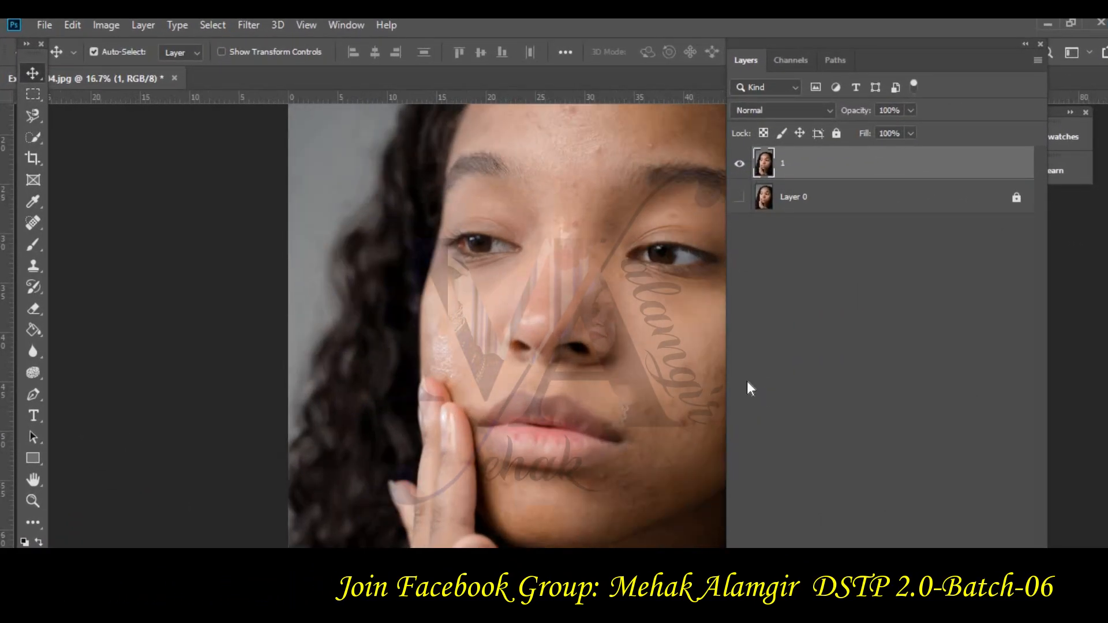
key(ctrl+plus)
key(ctrl+plus)
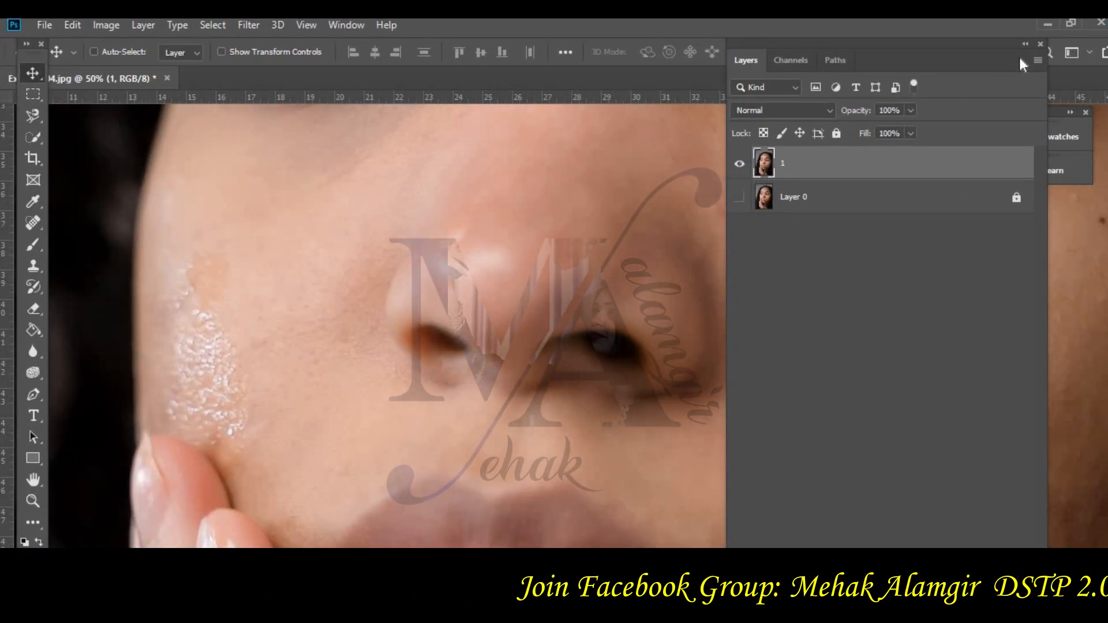
scroll(914, 247, down, 10)
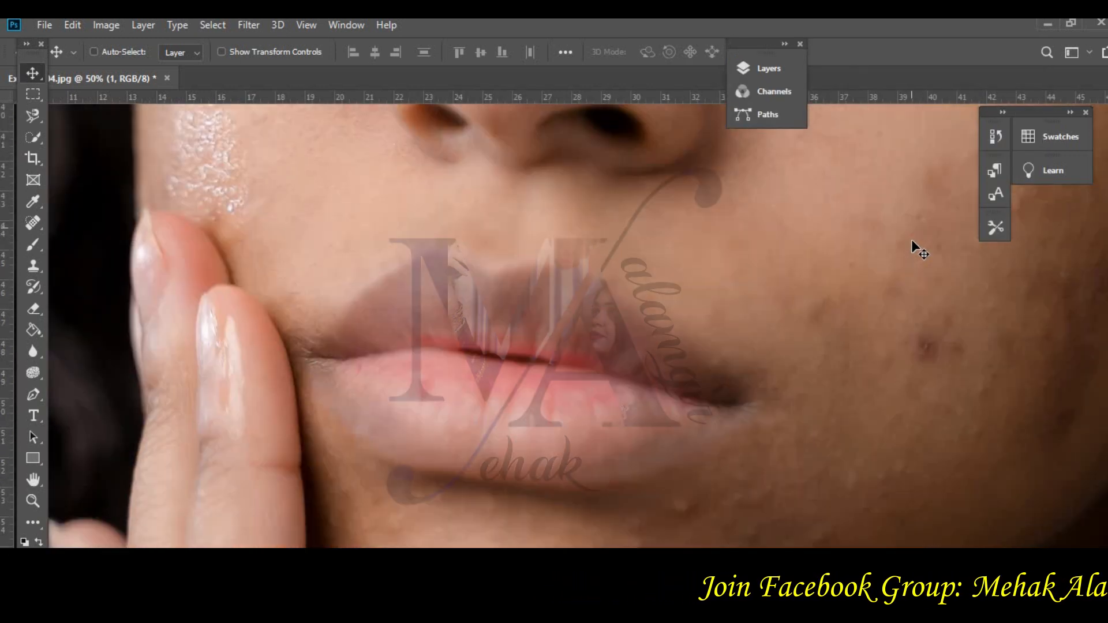
scroll(855, 434, down, 4)
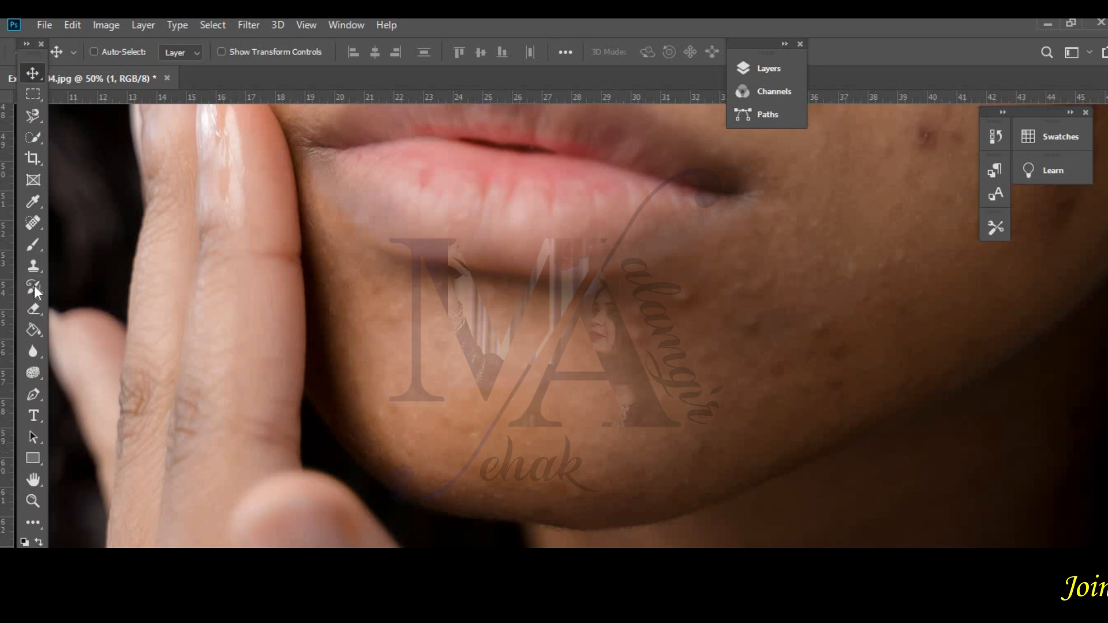
click(40, 226)
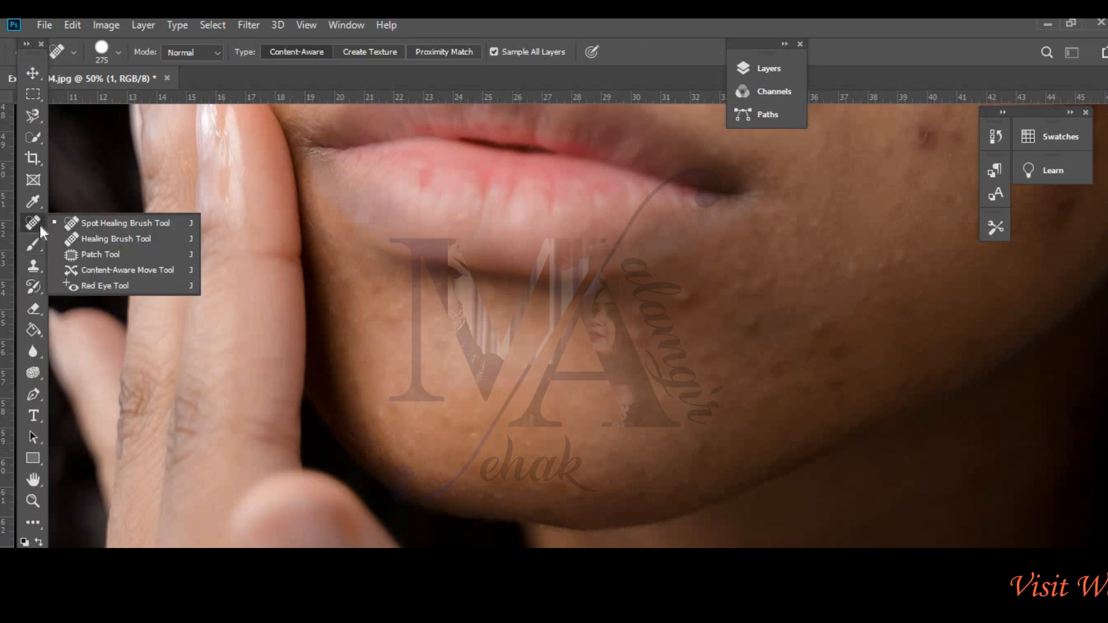
click(178, 226)
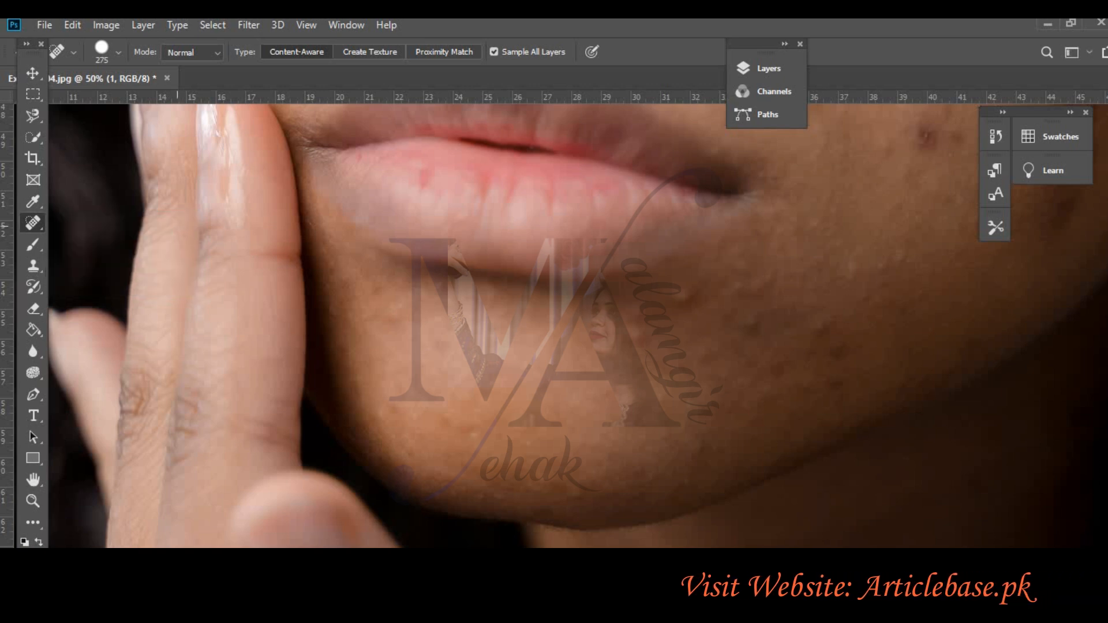
click(119, 52)
drag(185, 99, 91, 100)
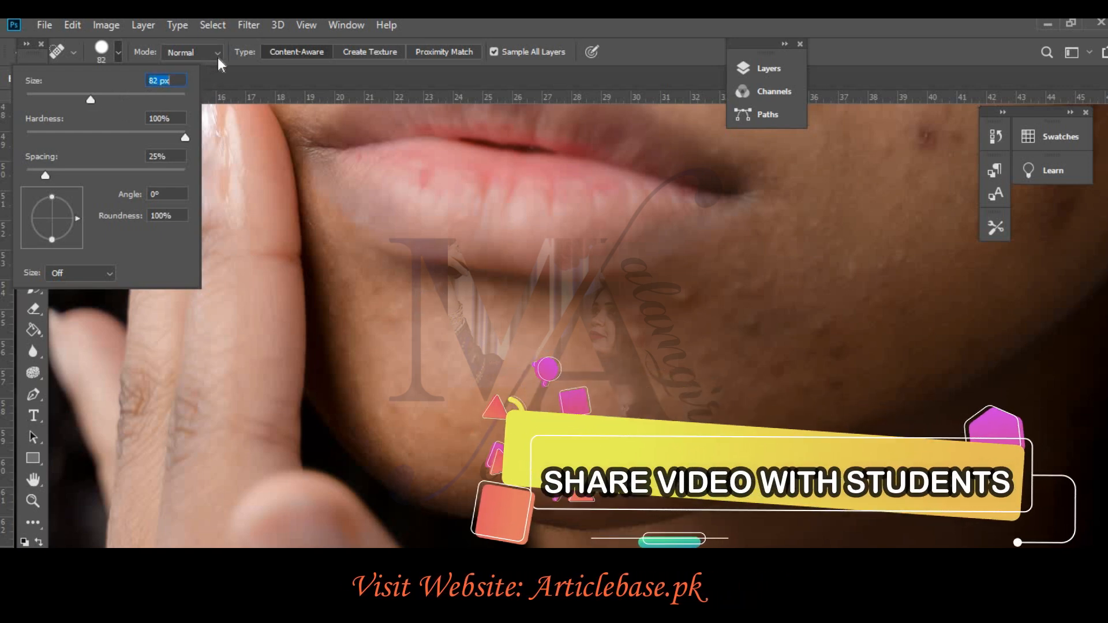
- Heal the small blemishes on the chin and the skin below the corner of the mouth with the Spot Healing Brush
click(395, 319)
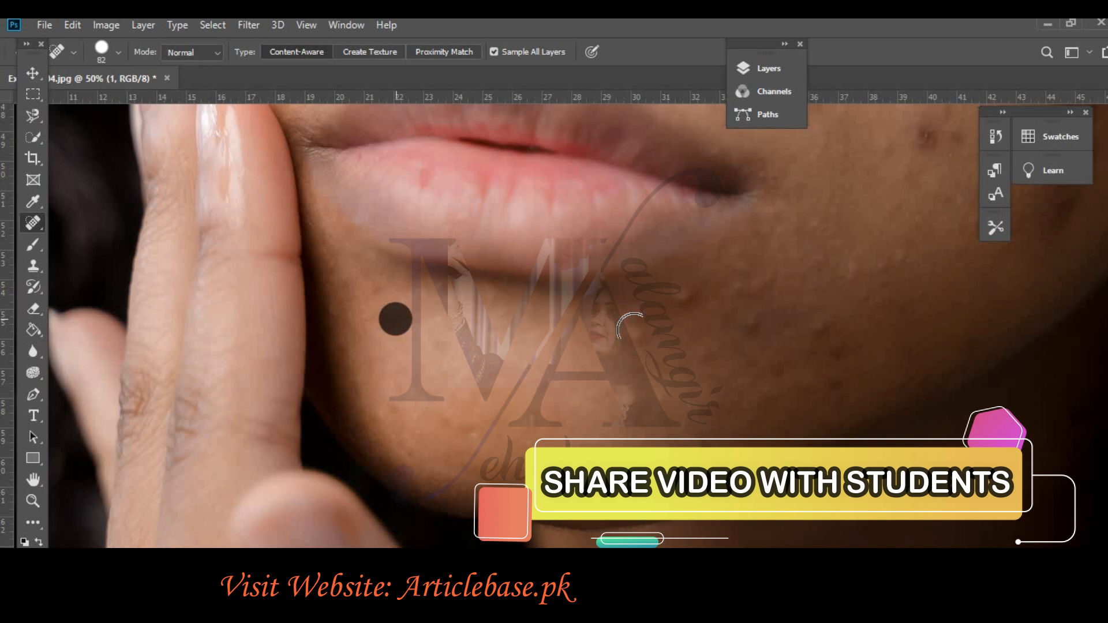
click(673, 301)
click(747, 284)
click(766, 283)
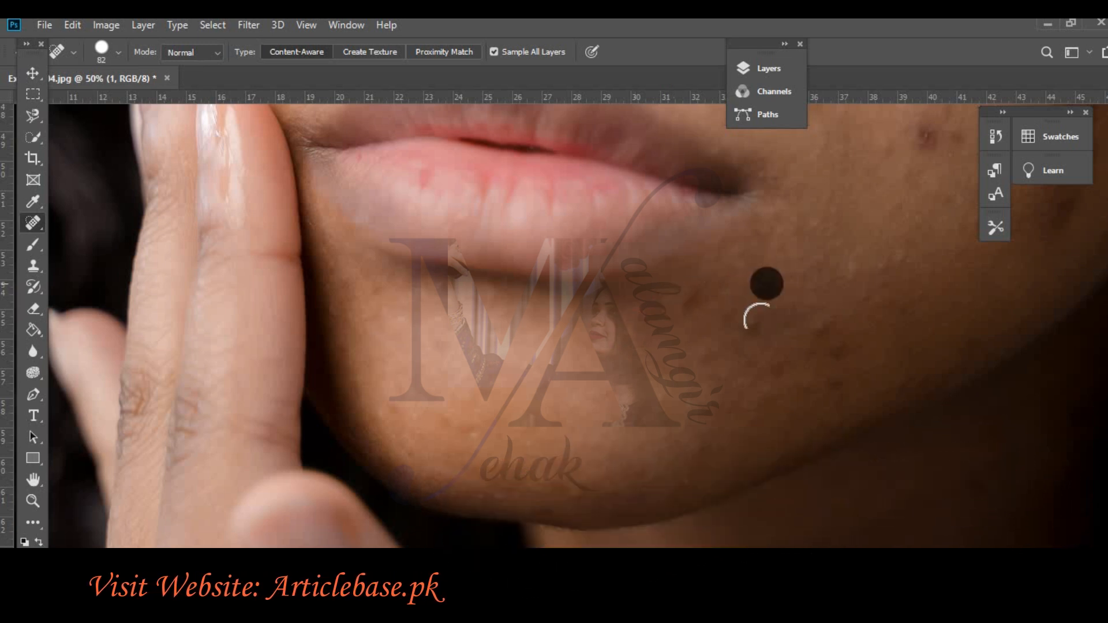
click(856, 274)
click(886, 270)
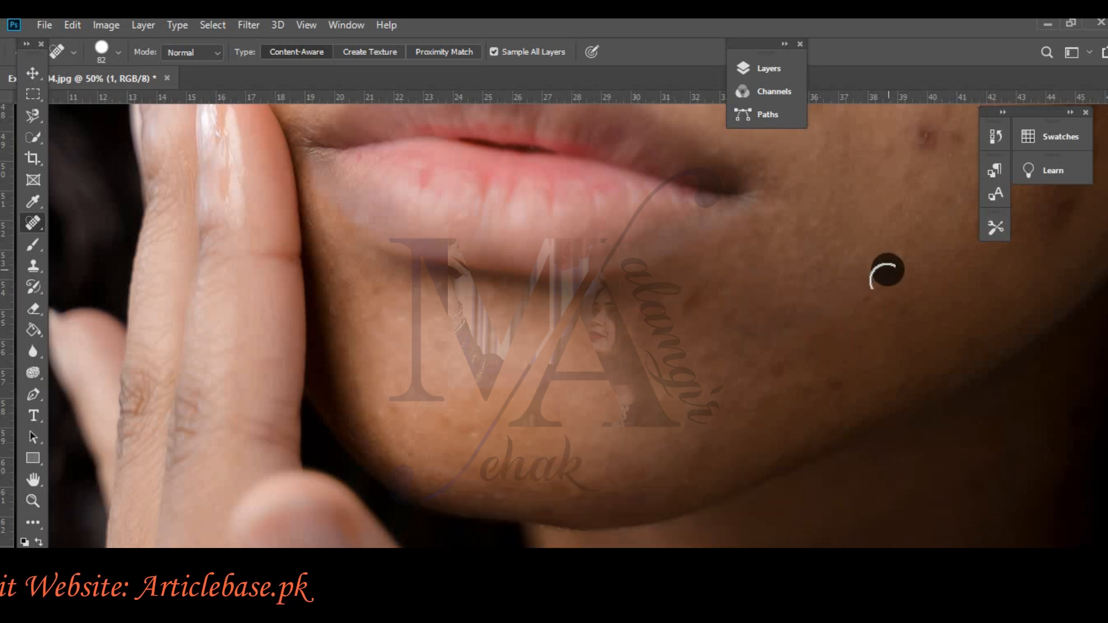
click(690, 294)
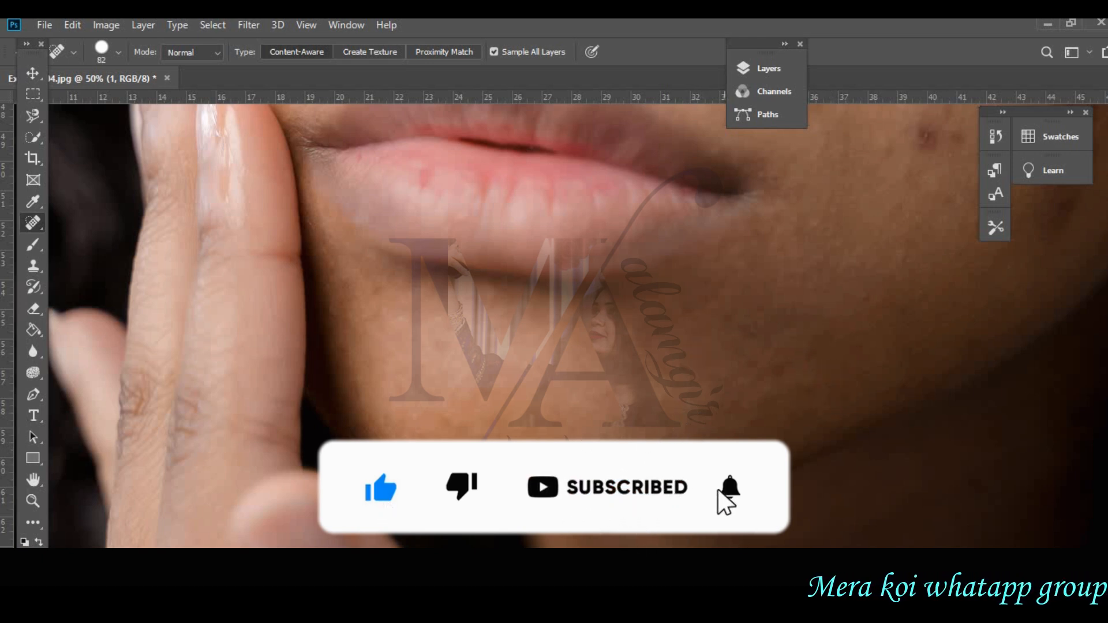
- Heal the spots on the shaded side of the chin, close to the jawline
scroll(516, 326, right, 2)
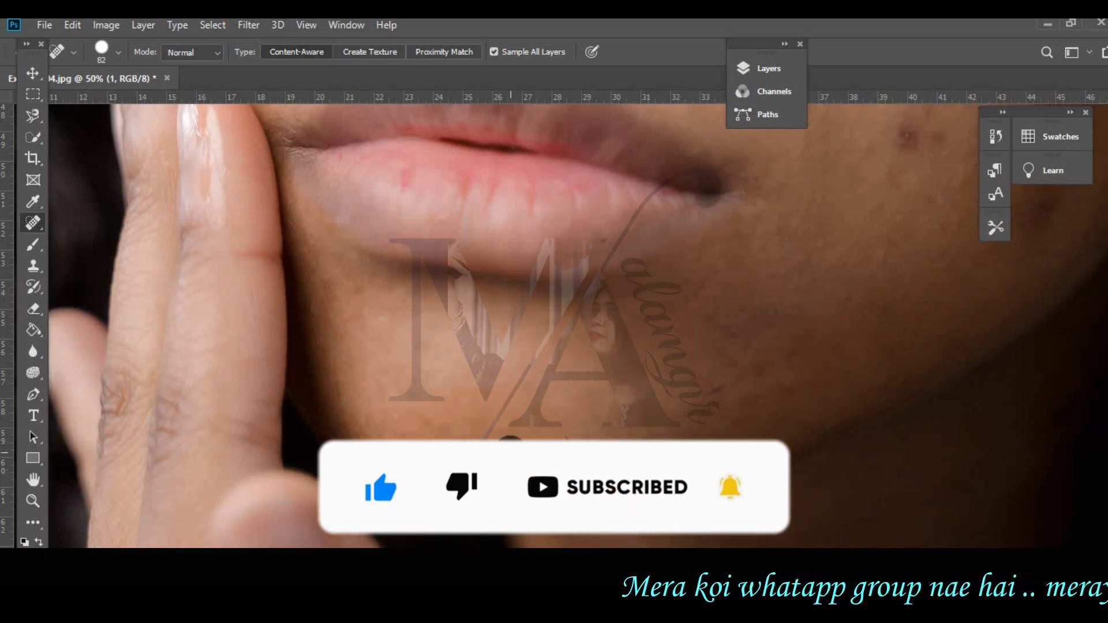
scroll(527, 421, right, 8)
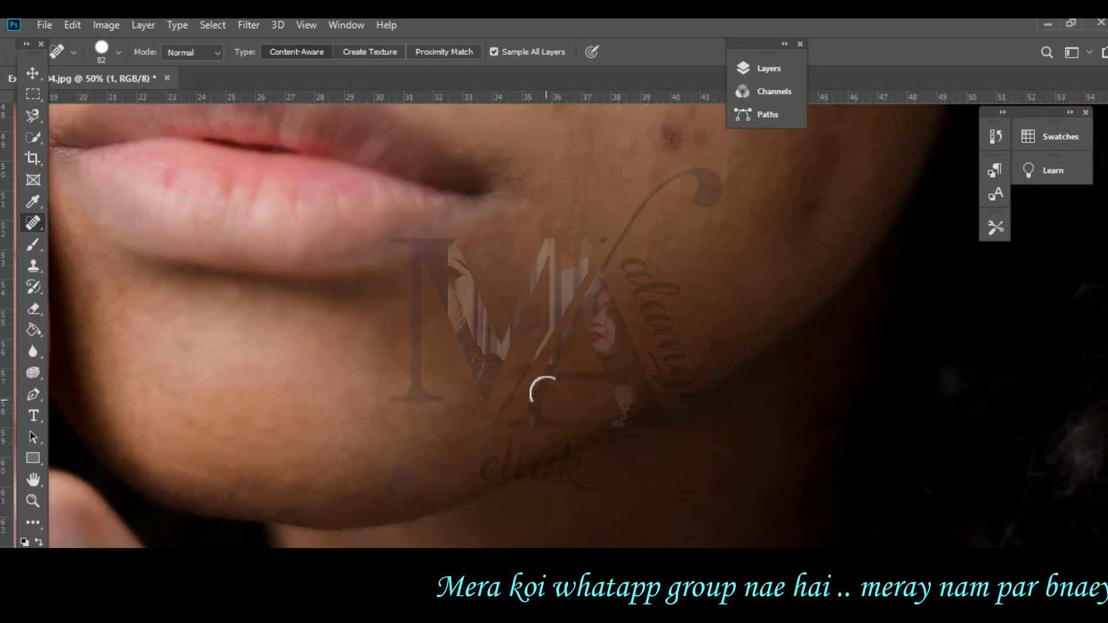
click(577, 379)
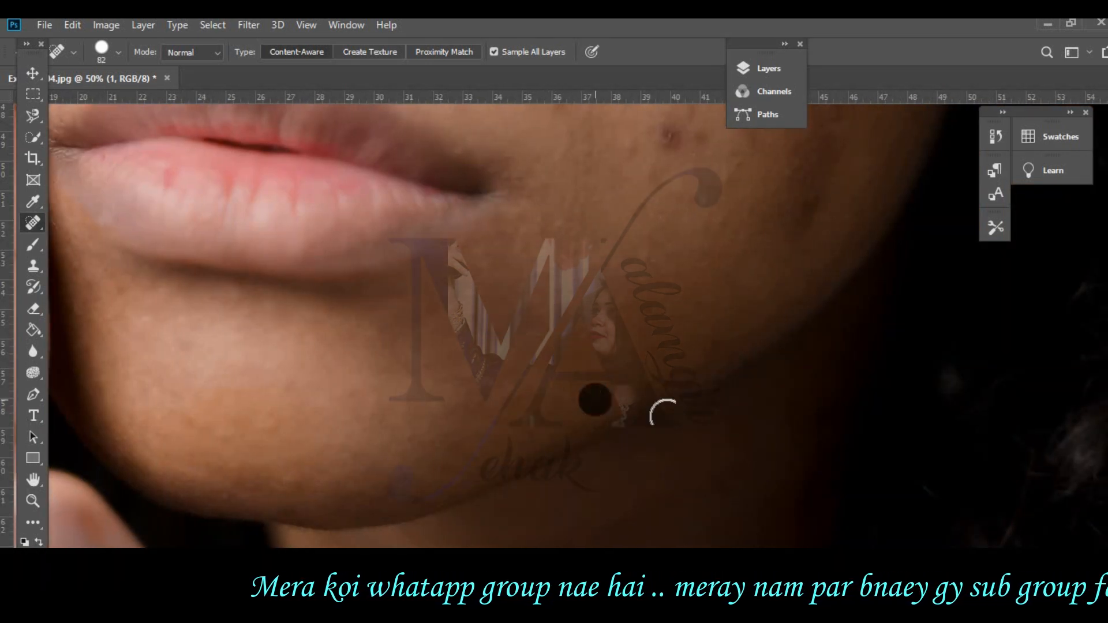
- Heal the dark pimple and the scars on the shaded cheek beside the mouth, down to the jaw
scroll(858, 413, up, 6)
scroll(826, 410, up, 1)
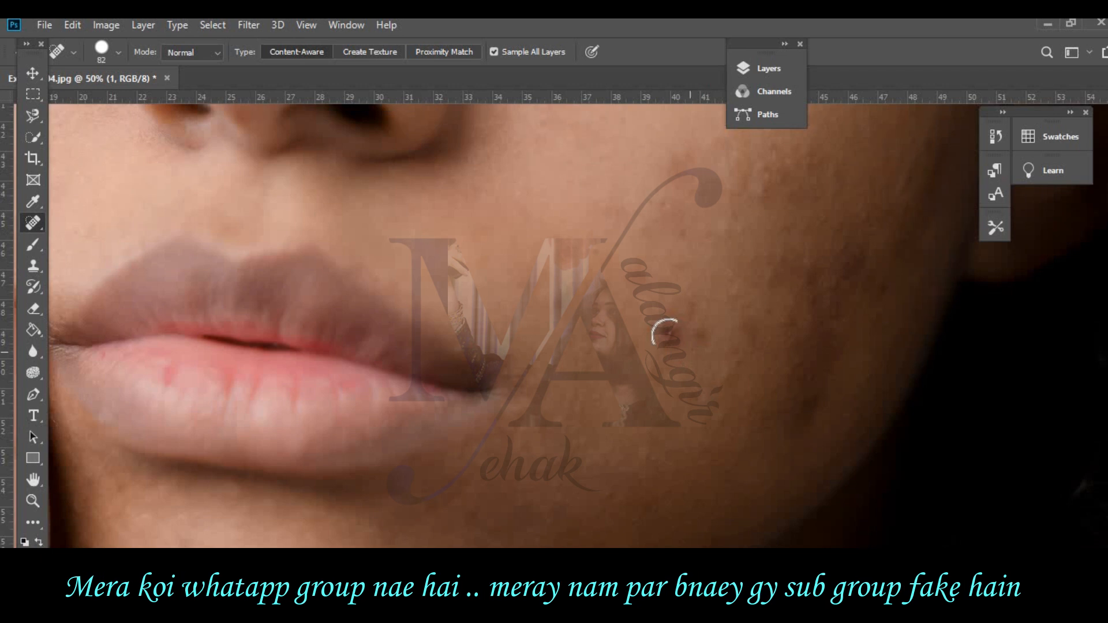
click(702, 339)
click(564, 465)
click(603, 501)
click(651, 459)
click(786, 408)
click(816, 396)
click(807, 492)
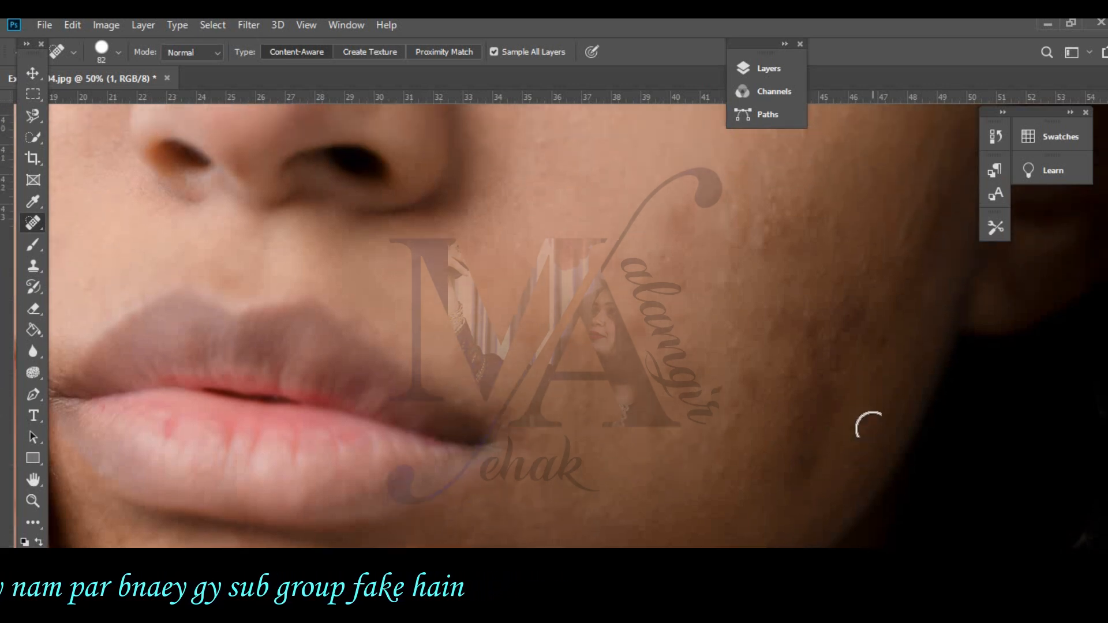
- Heal the marks beside the nose and remove the dark mole on the shaded cheek below the eye
scroll(733, 306, up, 3)
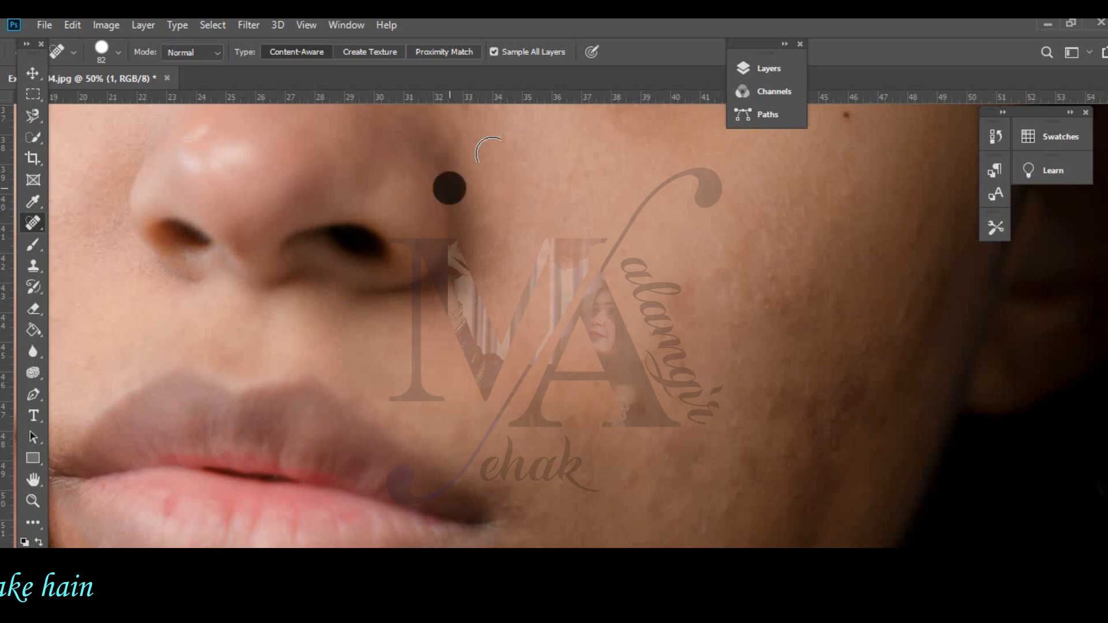
scroll(651, 414, down, 1)
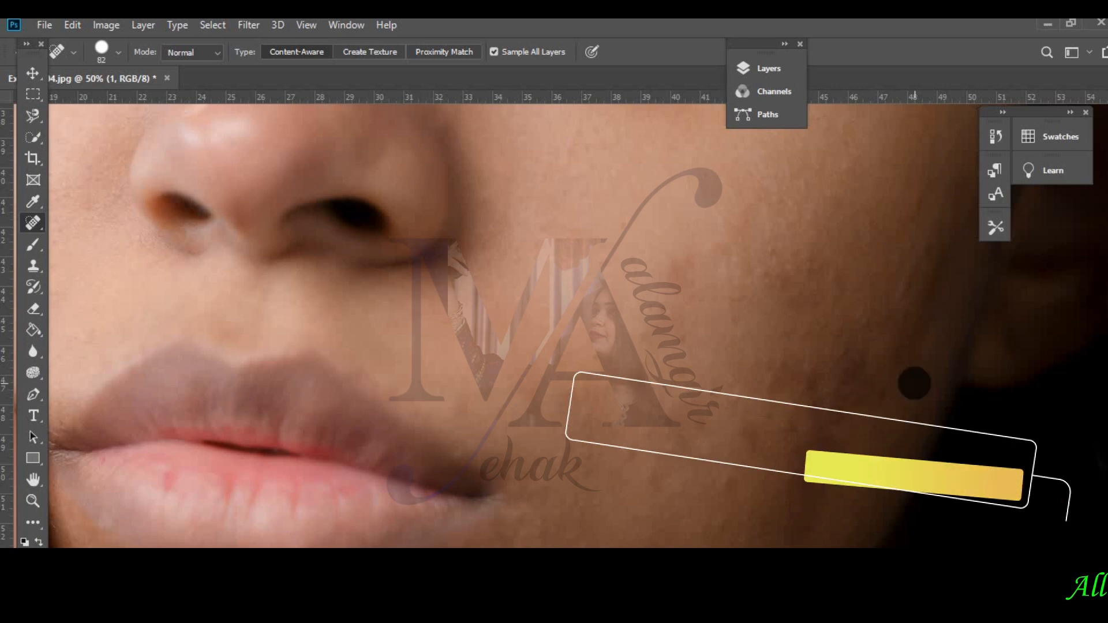
scroll(833, 304, up, 6)
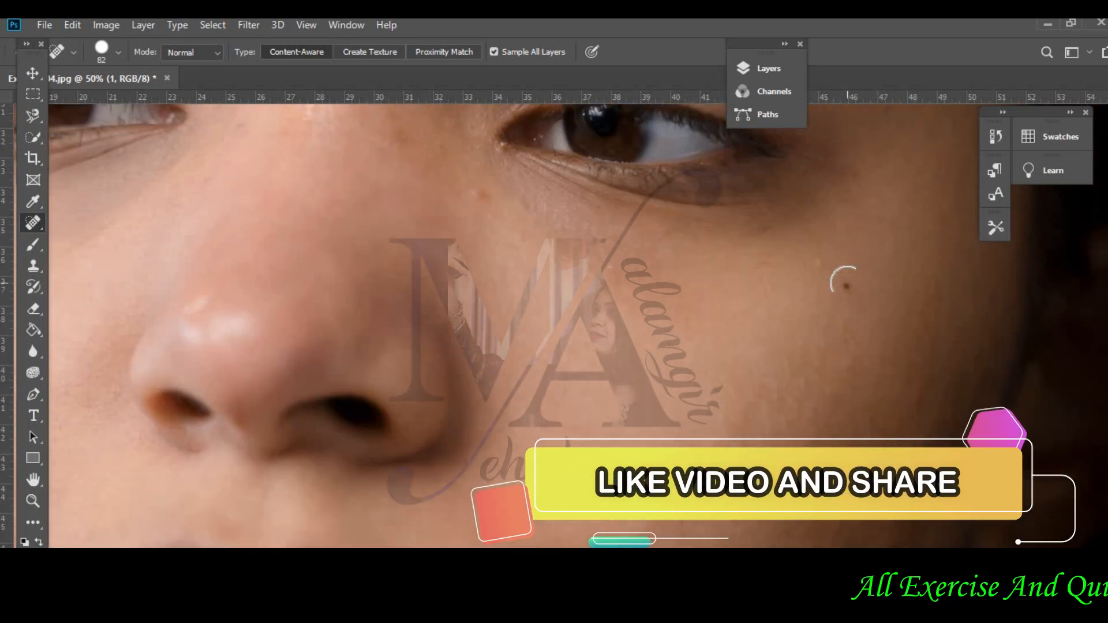
click(469, 285)
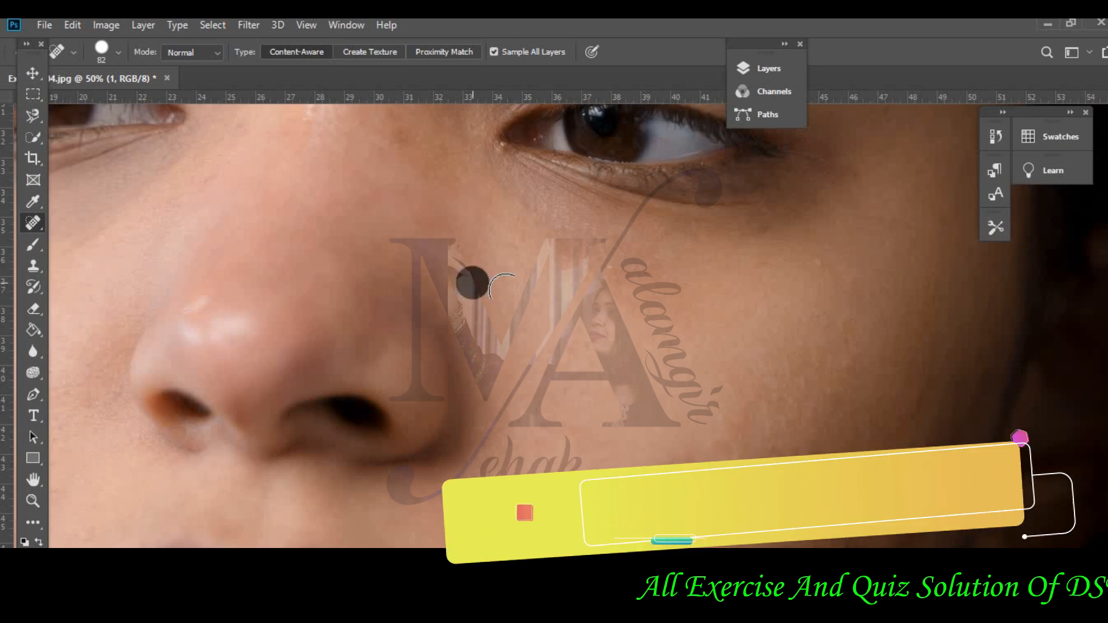
click(613, 230)
click(827, 246)
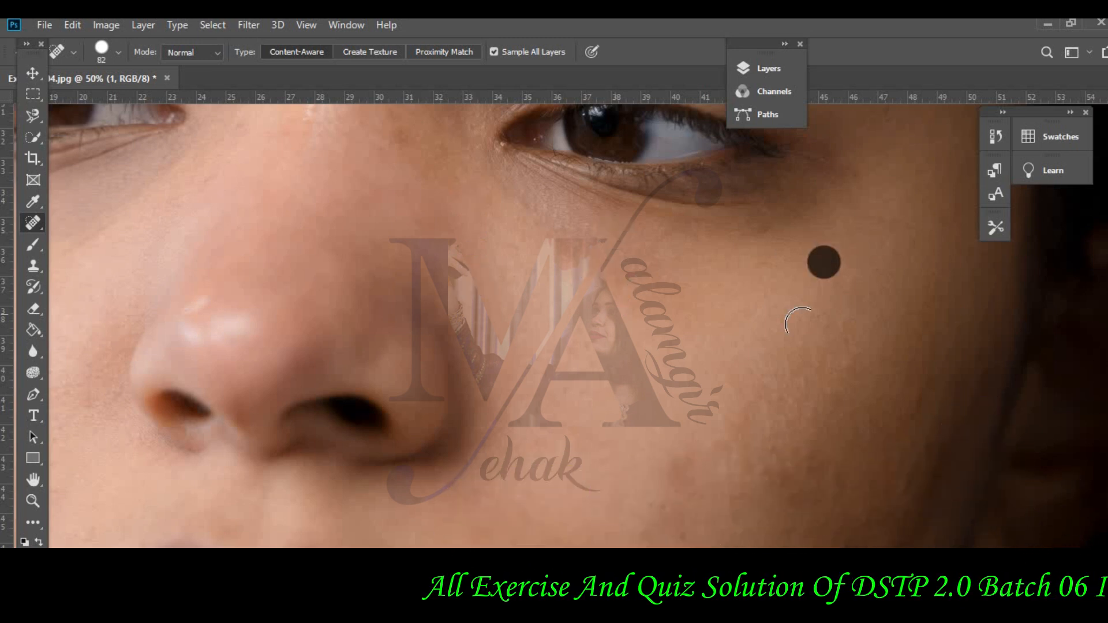
- Heal the scarred patches on the shaded outer cheek, from beside the nostril up to the outer eye corner
click(712, 465)
click(836, 496)
click(896, 537)
click(806, 494)
click(841, 475)
click(813, 328)
click(850, 173)
click(873, 215)
- Heal the blemishes around the shaded eye, at its outer corner, the eyebrow's end and the upper eyelid
scroll(909, 333, up, 3)
scroll(918, 334, up, 5)
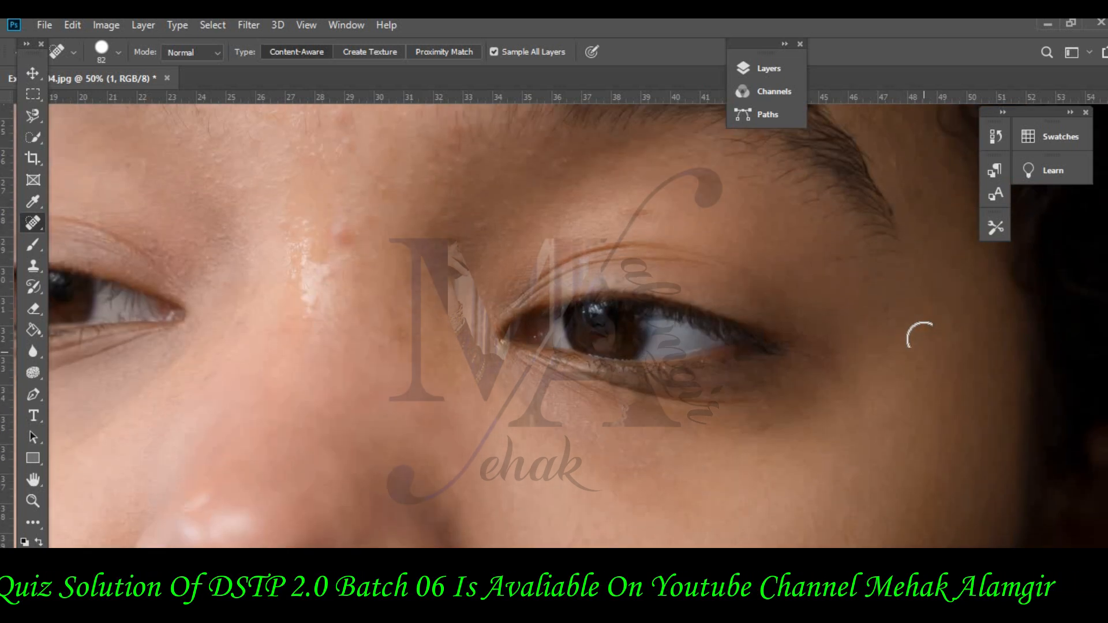
click(828, 355)
click(895, 252)
click(562, 258)
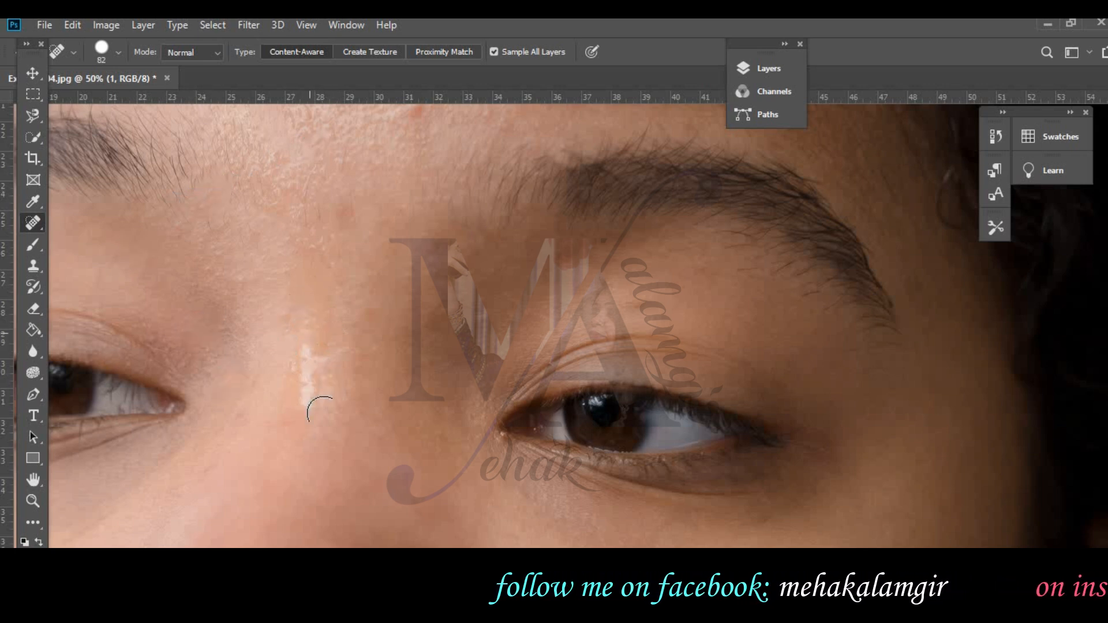
- Heal the shiny white patch on the bridge of the nose between the eyes
click(300, 401)
click(300, 363)
click(332, 366)
click(302, 395)
click(287, 317)
click(304, 361)
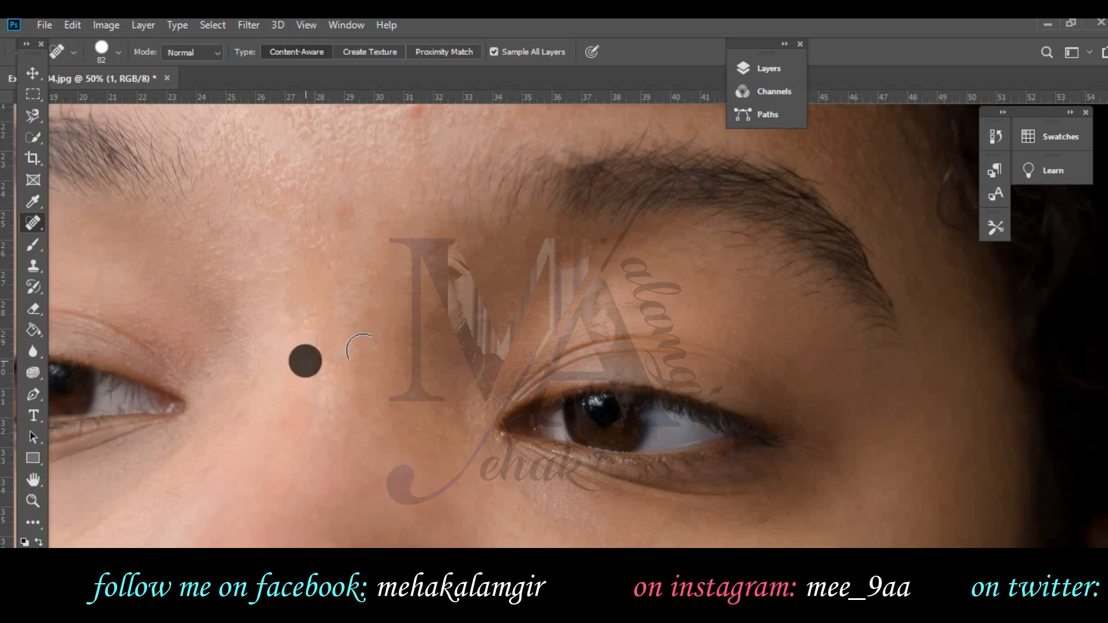
- Smooth the remaining shine along the nose bridge, up between the eyebrows and towards the inner eye corner
click(315, 364)
click(313, 304)
click(312, 242)
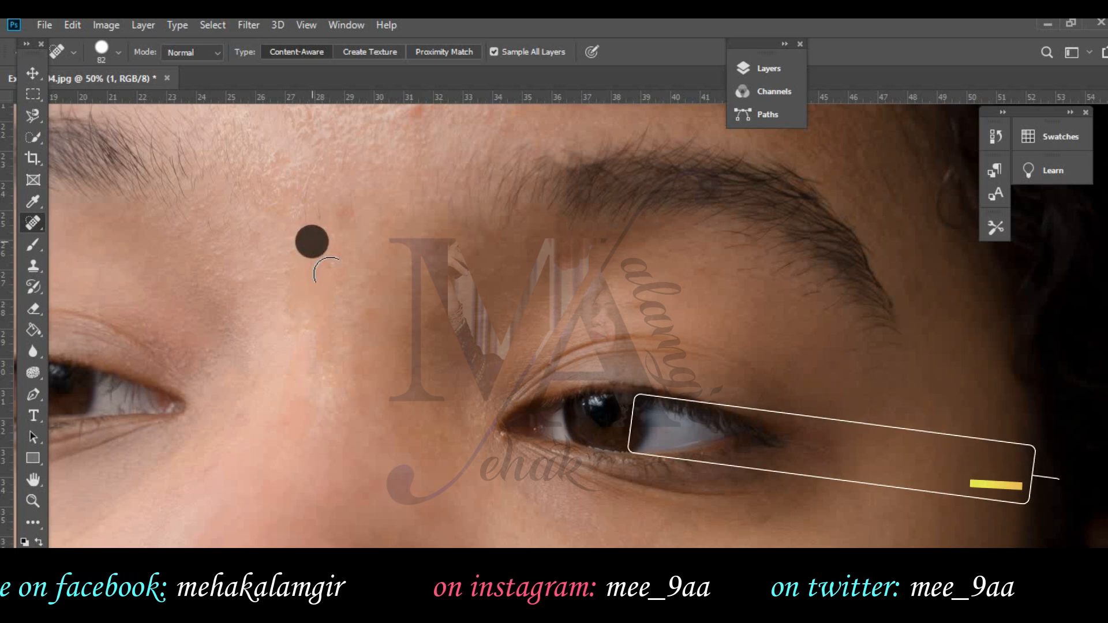
click(330, 429)
click(265, 359)
click(234, 277)
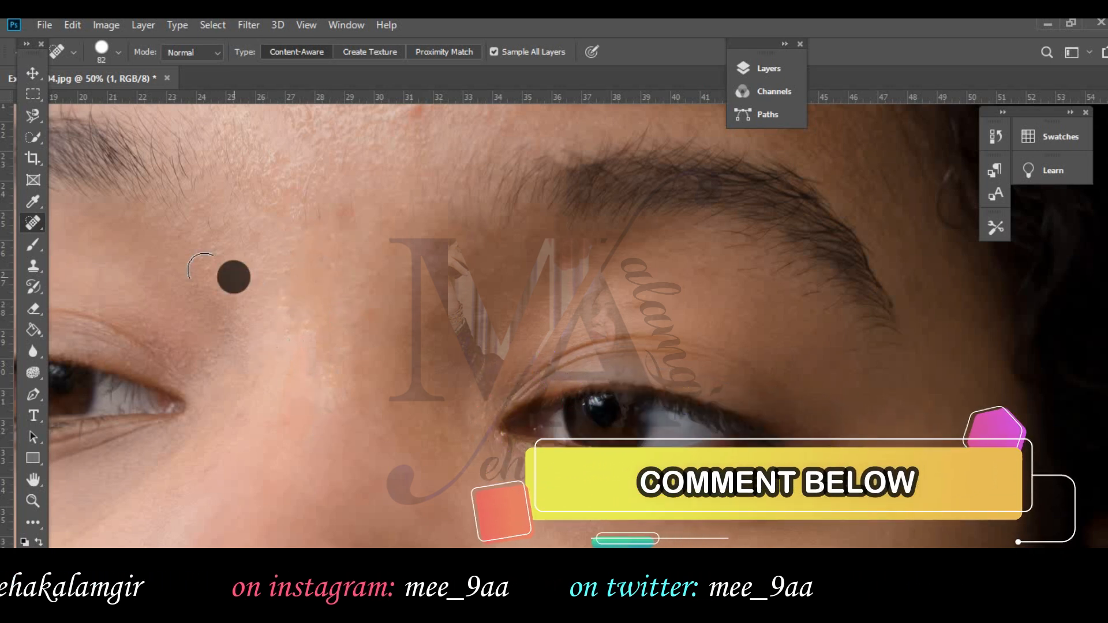
- Heal the red pimple cluster on the middle of the forehead and the spots towards the shaded temple
scroll(199, 205, up, 5)
click(415, 324)
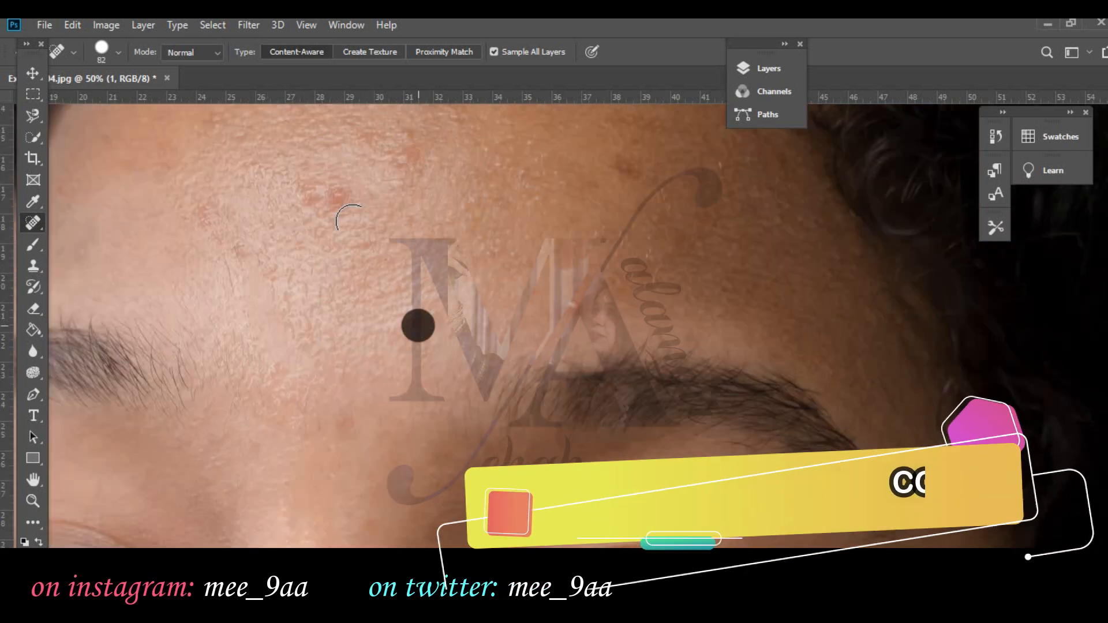
click(347, 187)
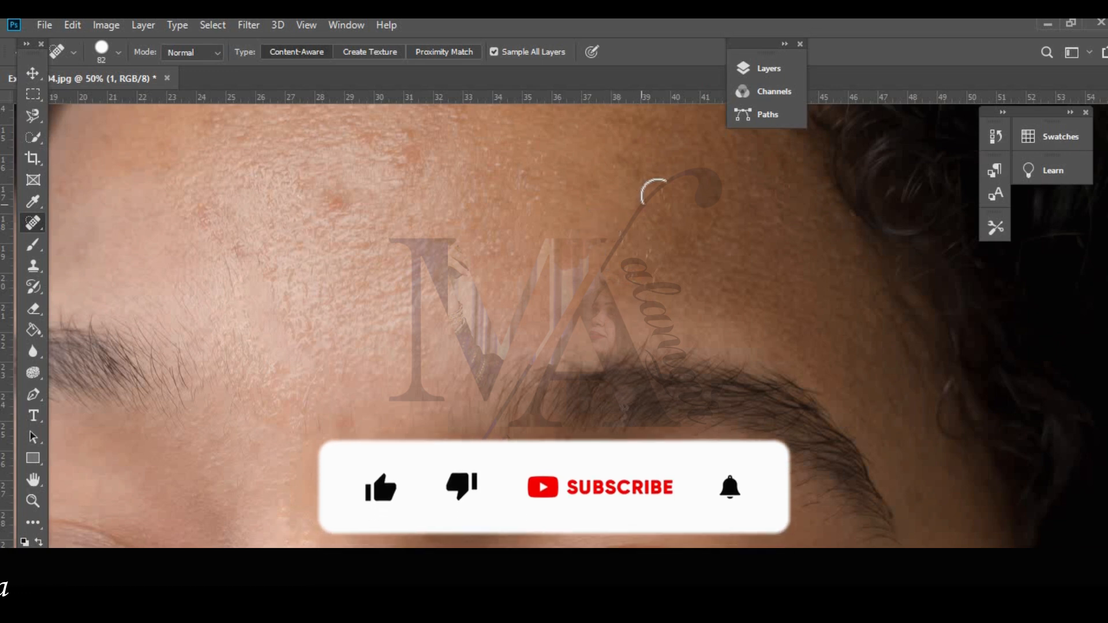
scroll(649, 301, up, 4)
scroll(648, 304, up, 2)
click(766, 323)
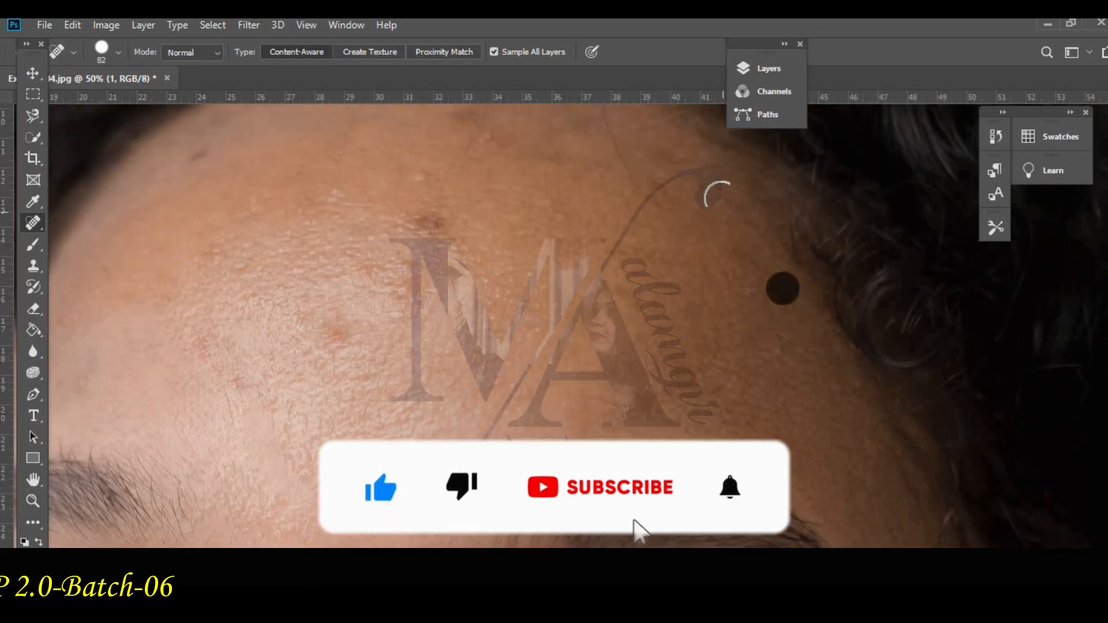
- Heal the red pimples on the bright part of the forehead above the inner end of the lit eyebrow
click(393, 294)
click(342, 326)
click(335, 365)
click(267, 357)
click(237, 381)
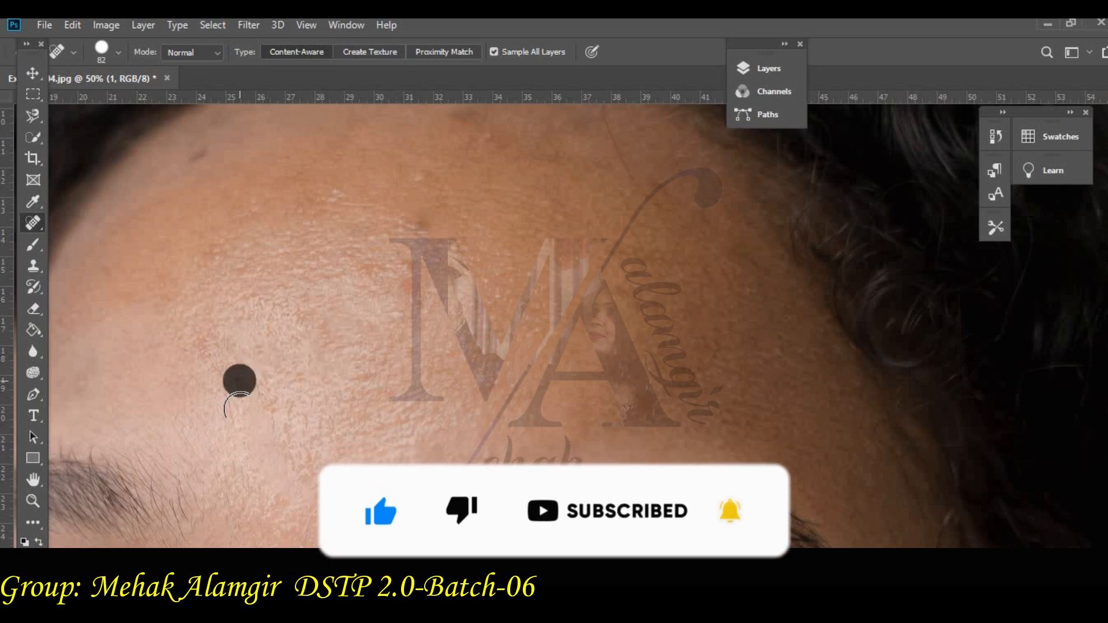
click(272, 410)
- Heal the remaining dark and reddish spots across the middle and upper part of the forehead
click(219, 249)
click(383, 284)
click(413, 311)
click(405, 230)
click(329, 195)
click(424, 175)
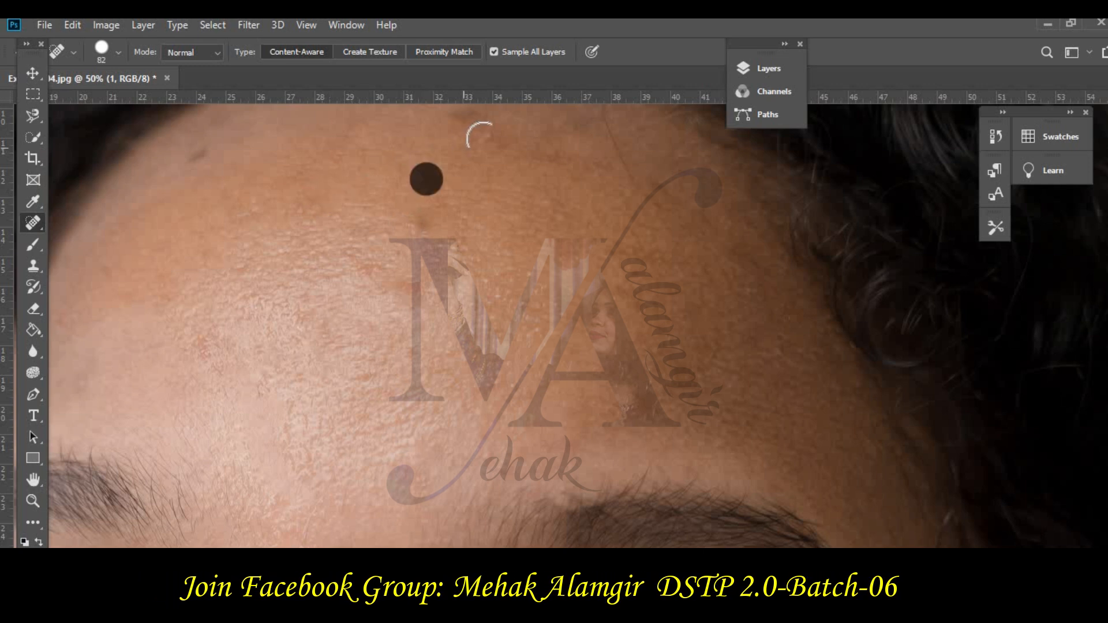
- Heal the marks on the upper forehead below the hairline and on its shaded side towards the temple
scroll(477, 136, up, 2)
click(562, 267)
click(638, 162)
scroll(606, 165, up, 1)
click(371, 181)
click(181, 213)
click(208, 224)
click(305, 172)
click(475, 171)
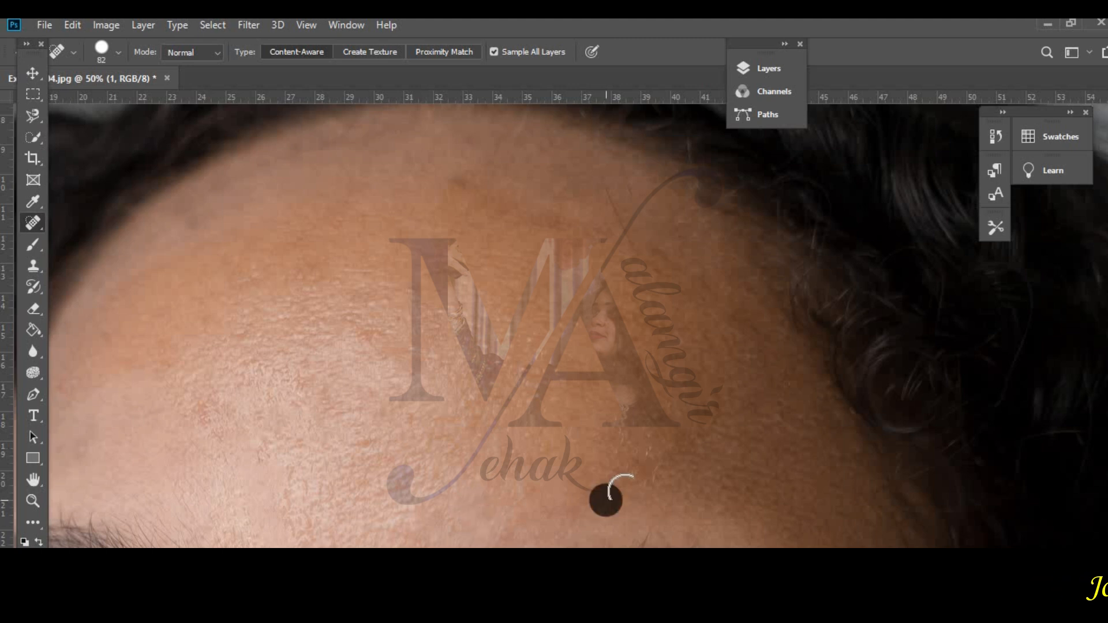
click(626, 443)
click(799, 416)
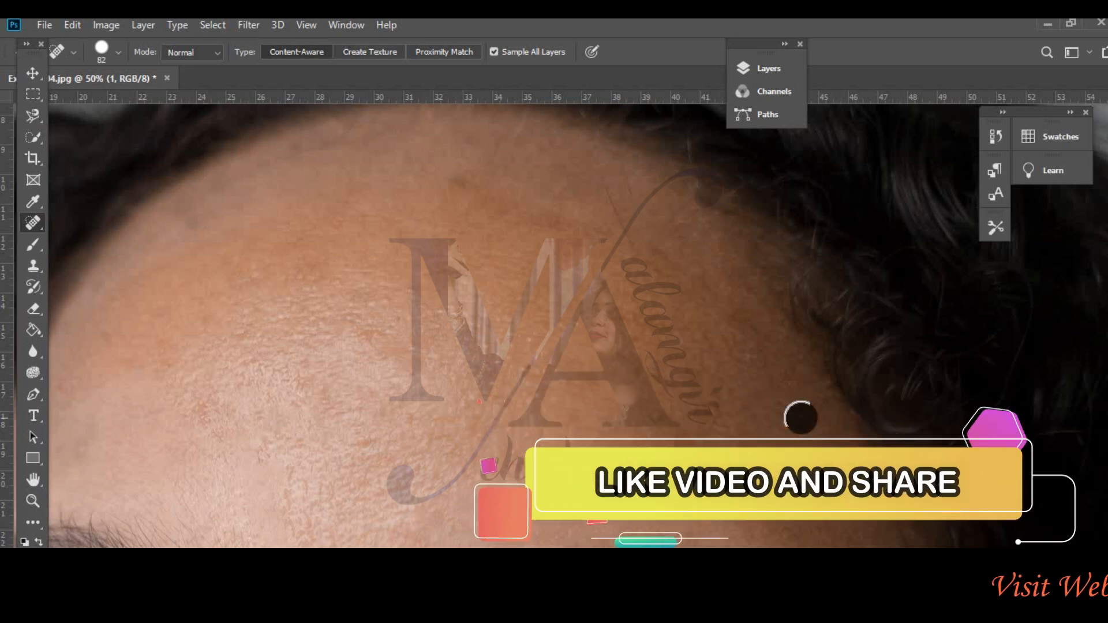
- Heal the leftover blemishes on the lower forehead above and between the eyebrows
scroll(400, 429, down, 2)
scroll(397, 424, down, 5)
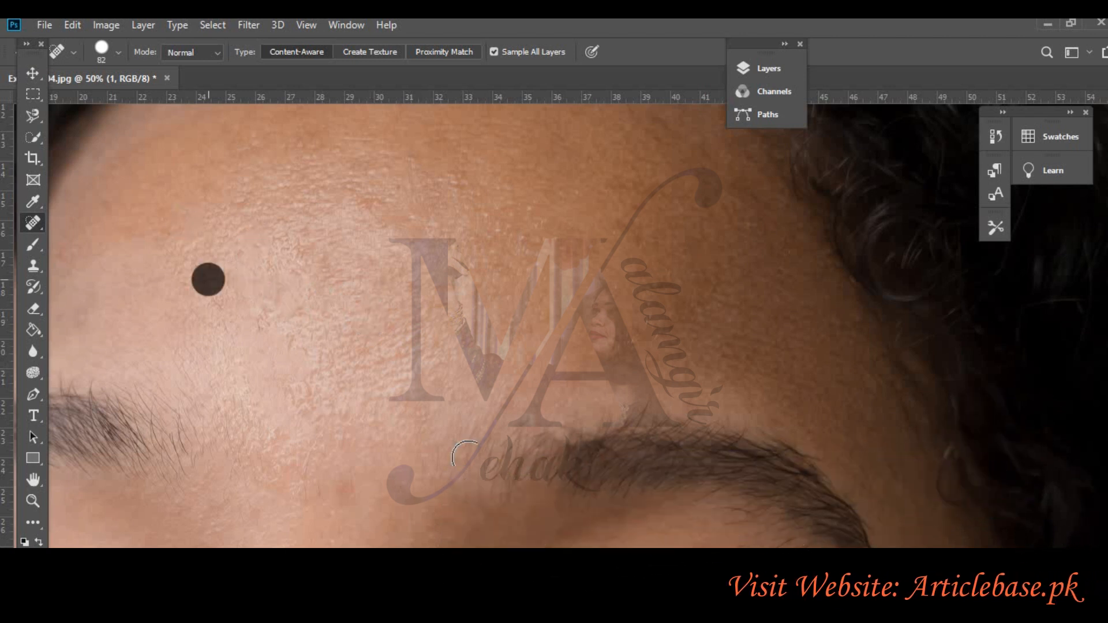
scroll(576, 323, left, 10)
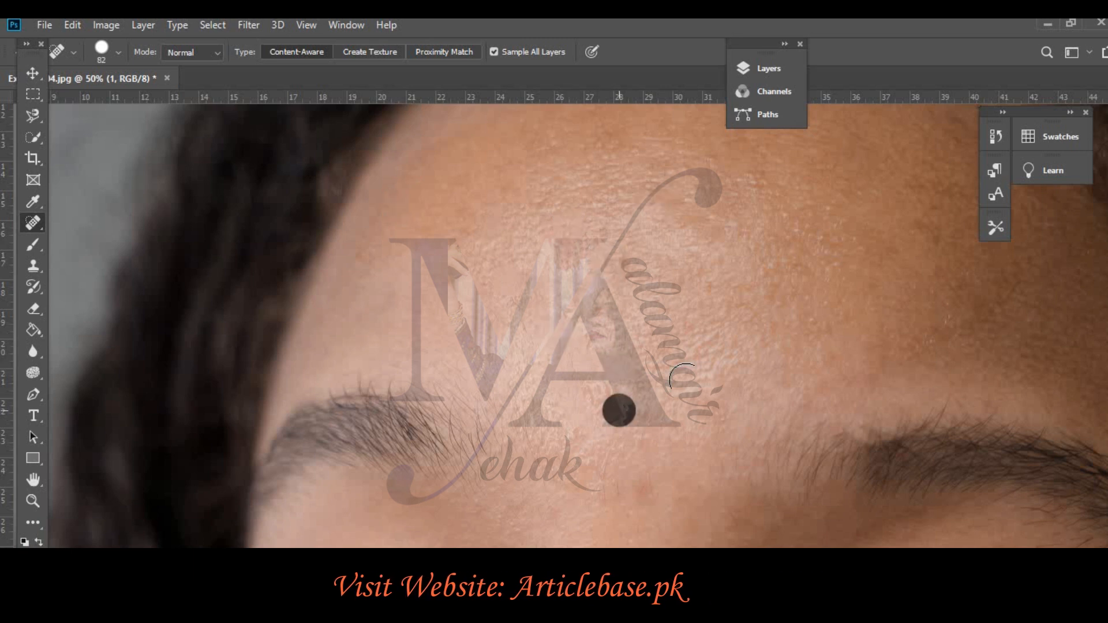
scroll(570, 432, down, 5)
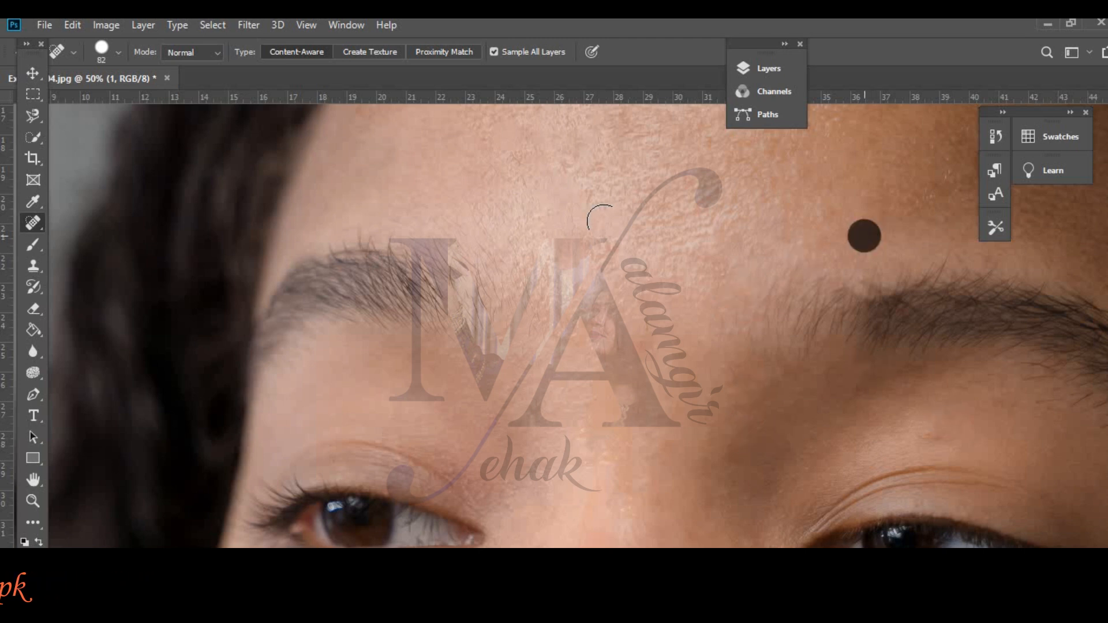
click(613, 270)
click(717, 262)
click(581, 217)
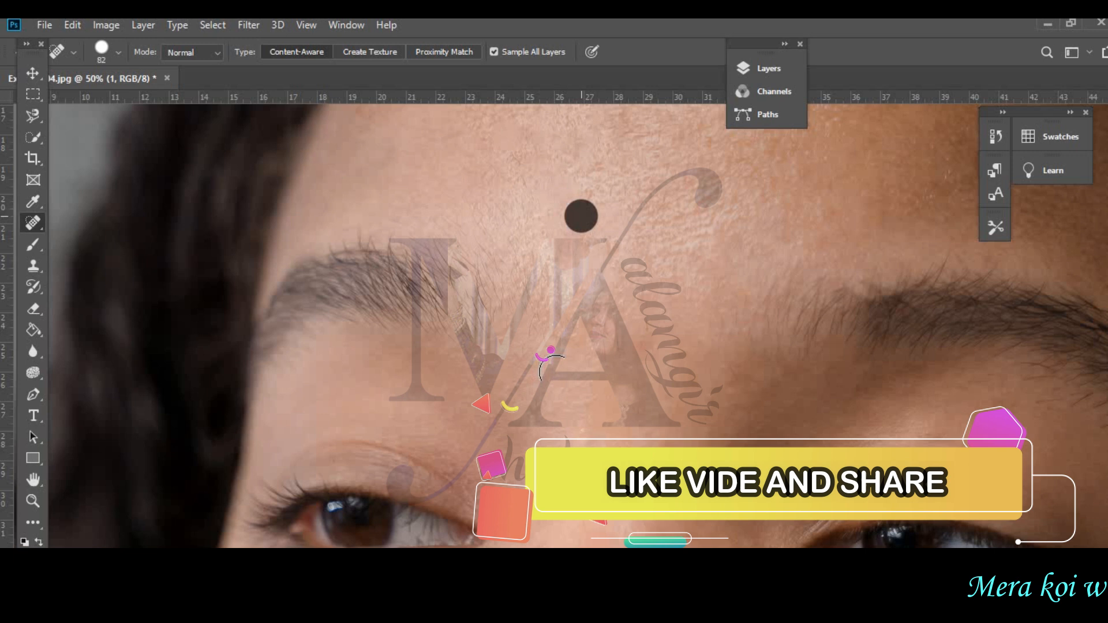
- Heal the spots around the nose bridge, the shaded eyelid and the skin beneath both eyes
scroll(560, 384, down, 1)
scroll(557, 380, down, 2)
click(750, 215)
click(943, 252)
click(785, 403)
click(816, 484)
click(586, 423)
click(396, 426)
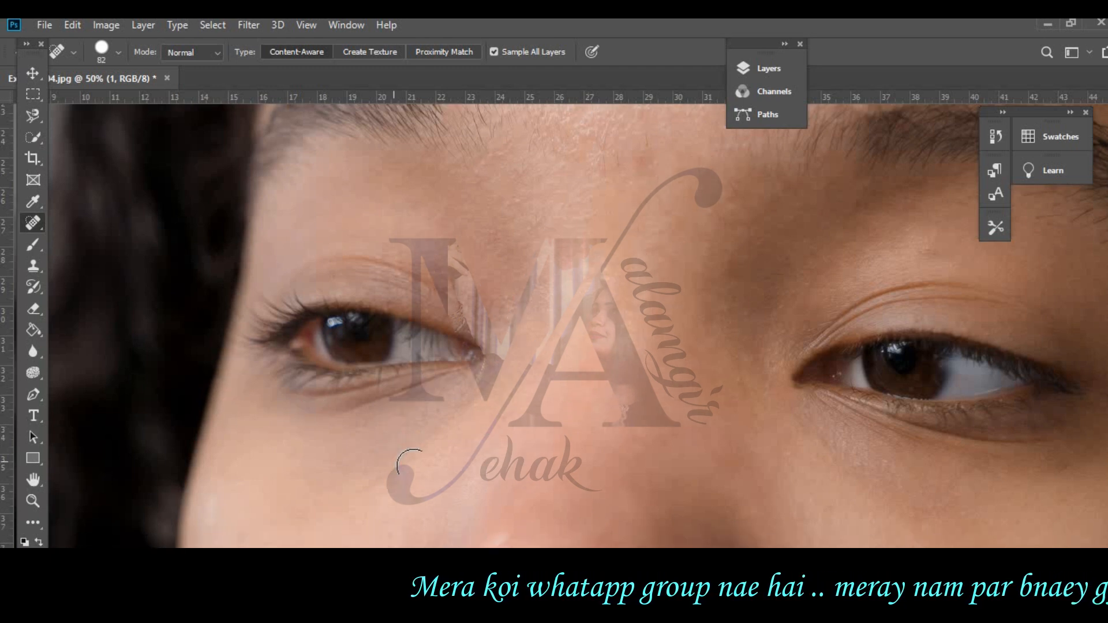
- Dab away the blemishes and shiny spots on the lit cheek above the fingertips
scroll(409, 461, down, 4)
click(227, 435)
click(272, 438)
click(230, 420)
click(251, 443)
click(235, 413)
click(255, 375)
click(269, 356)
click(244, 317)
click(242, 274)
click(220, 297)
click(249, 358)
click(259, 399)
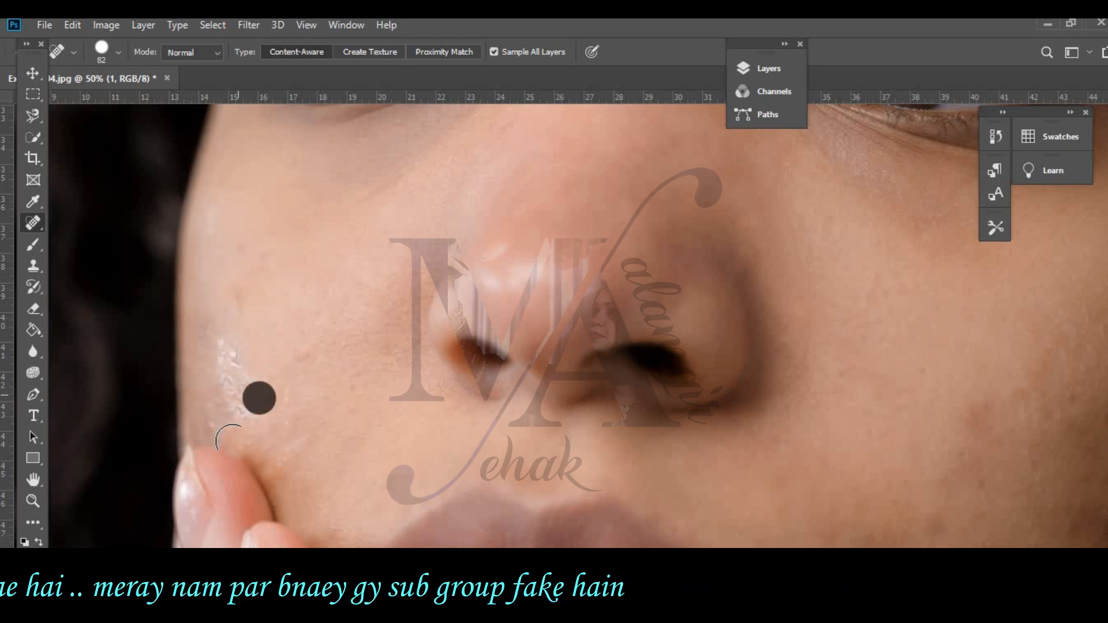
- Brush over the white shine streaks on the lit cheek beside the fingertips with longer healing strokes
drag(224, 320, 226, 440)
click(210, 425)
click(266, 449)
mouse_move(295, 374)
mouse_down()
mouse_move(273, 364)
mouse_move(271, 414)
mouse_up()
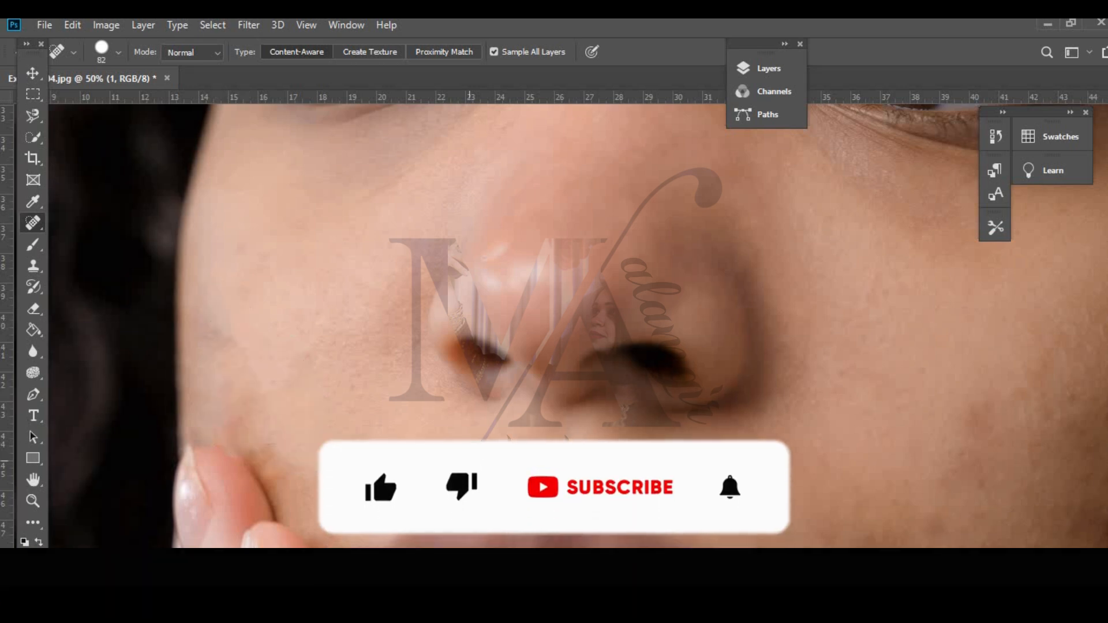
mouse_move(297, 467)
mouse_down()
mouse_move(274, 469)
mouse_move(233, 382)
mouse_up()
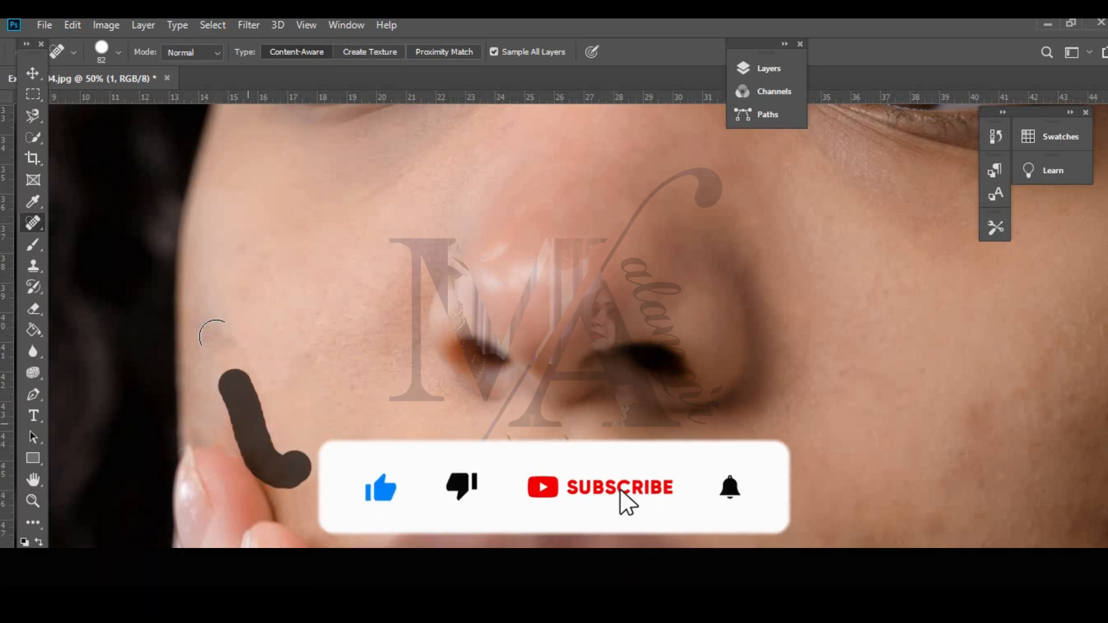
- Heal a mark on the lit cheek beside the nose and the shiny highlights on the nose tip
click(323, 345)
click(558, 267)
click(509, 247)
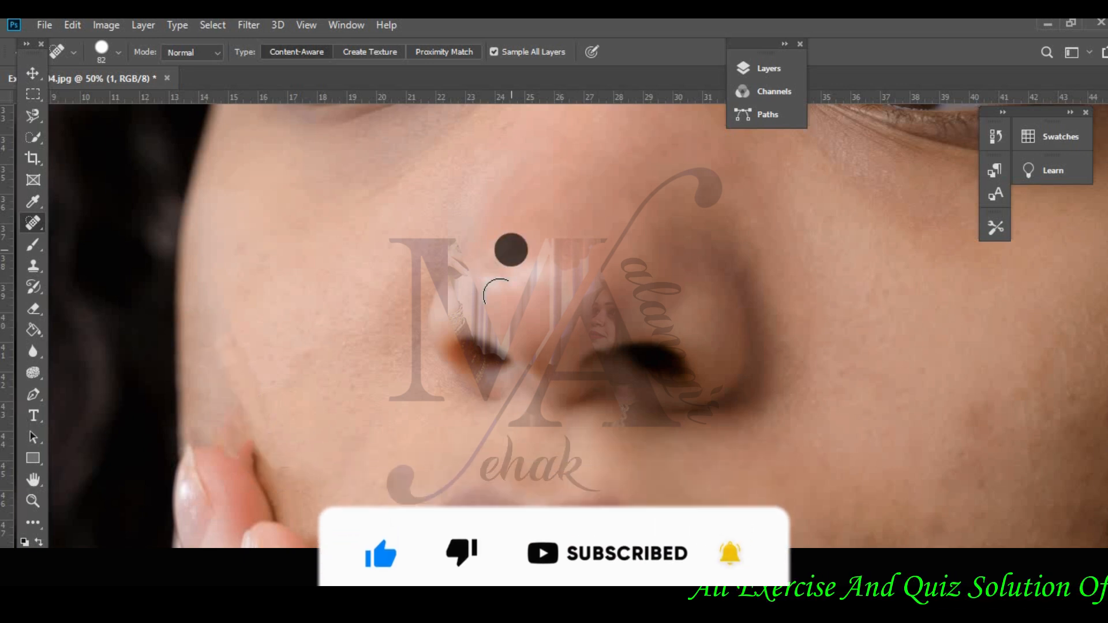
- Heal a spot on the forehead and one at the shaded corner of the lower lip
key(ctrl+0)
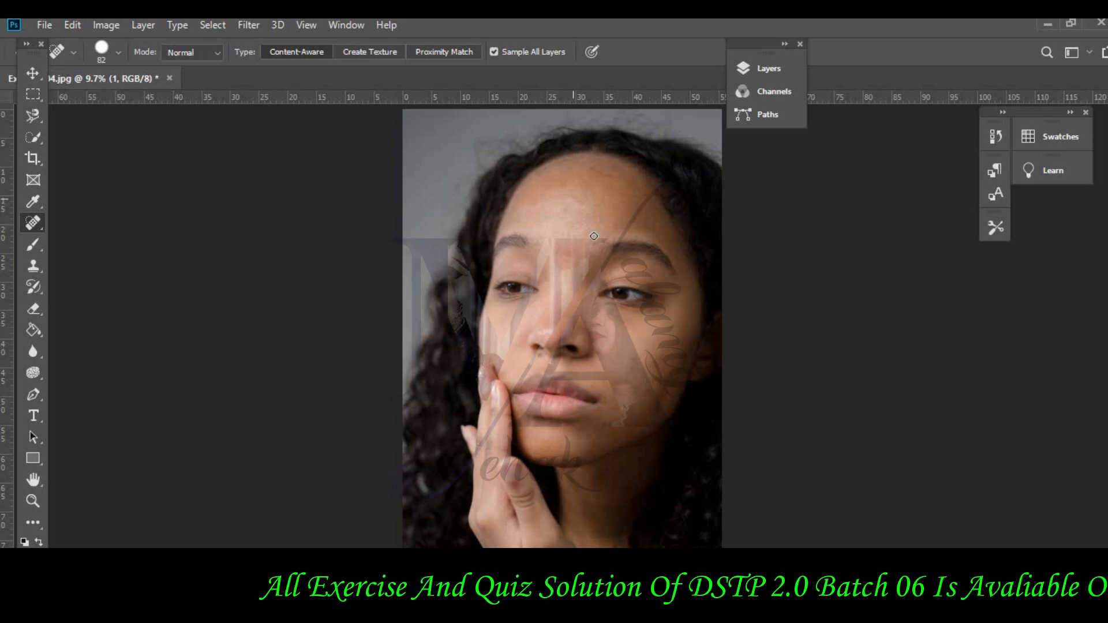
click(572, 188)
scroll(687, 234, up, 5)
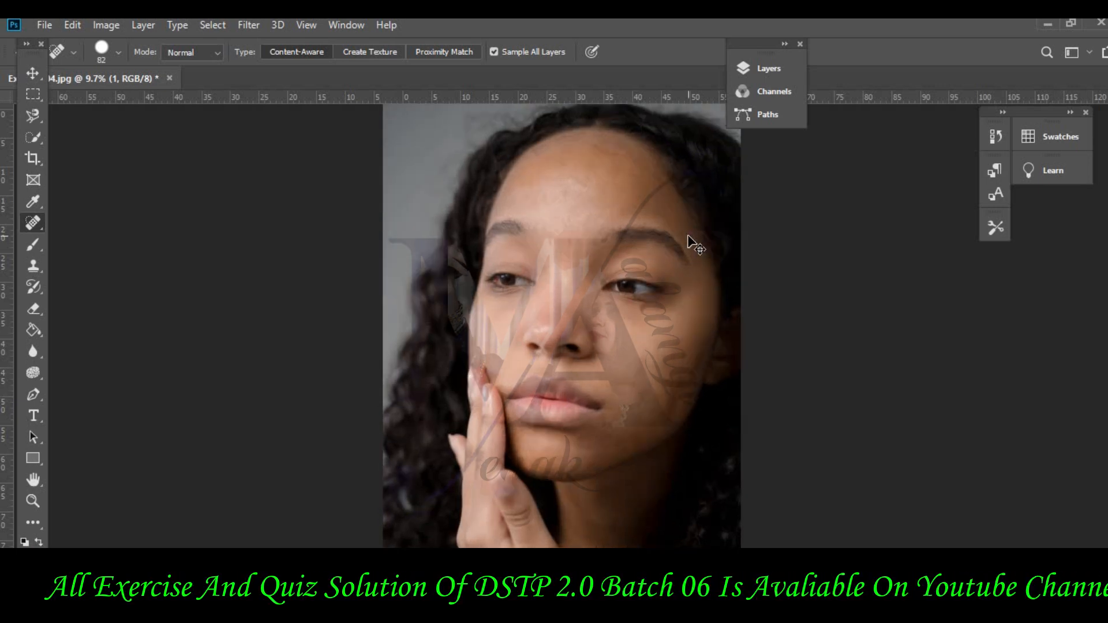
scroll(687, 235, up, 6)
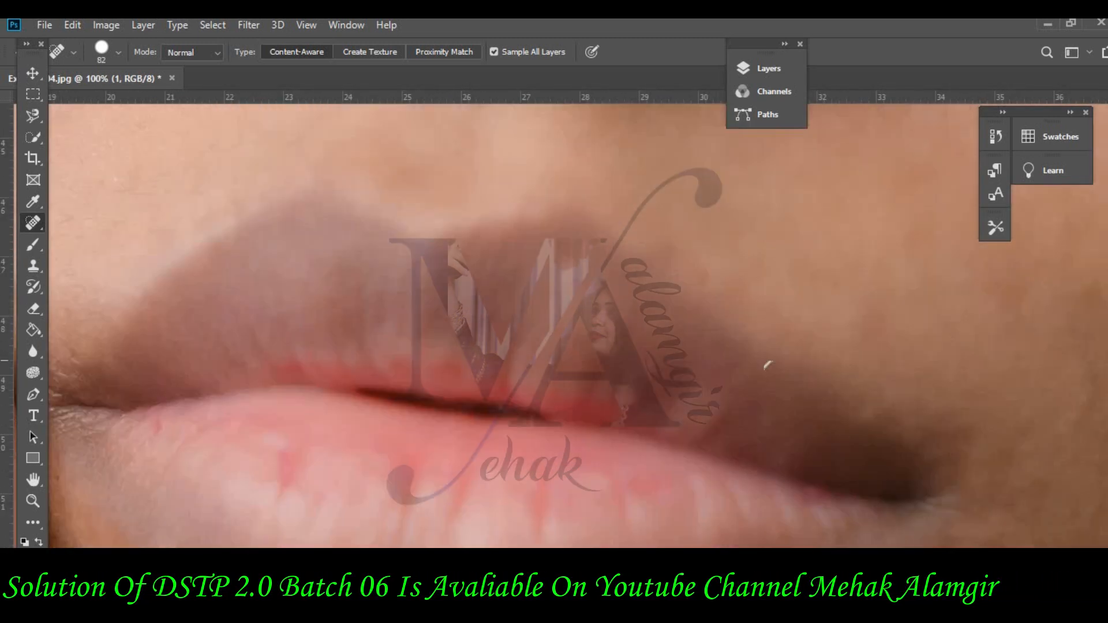
scroll(769, 363, down, 3)
click(803, 326)
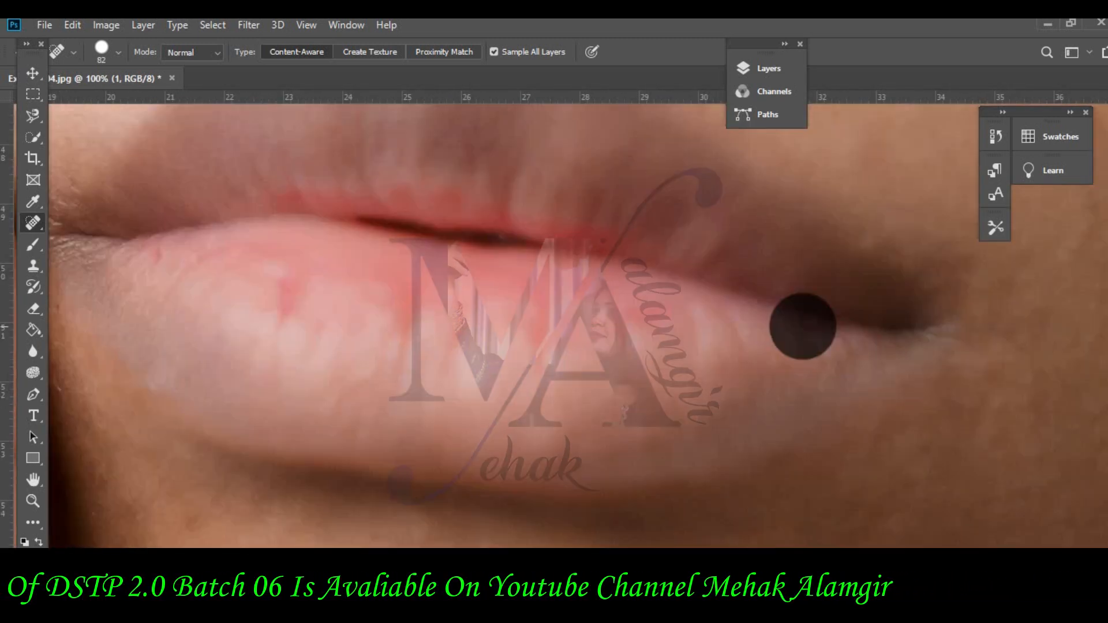
- Dab away the small blemishes on the shaded lower cheek beyond the corner of the mouth
scroll(803, 327, right, 8)
scroll(554, 369, right, 1)
click(456, 409)
click(489, 324)
click(498, 292)
click(658, 382)
click(625, 396)
- Heal the dark patches on the outer shaded cheek with dabs and long strokes along the face's edge
scroll(630, 474, up, 2)
click(588, 373)
click(612, 315)
click(592, 211)
drag(759, 211, 643, 414)
mouse_move(591, 488)
mouse_down()
mouse_move(688, 373)
mouse_move(691, 265)
mouse_up()
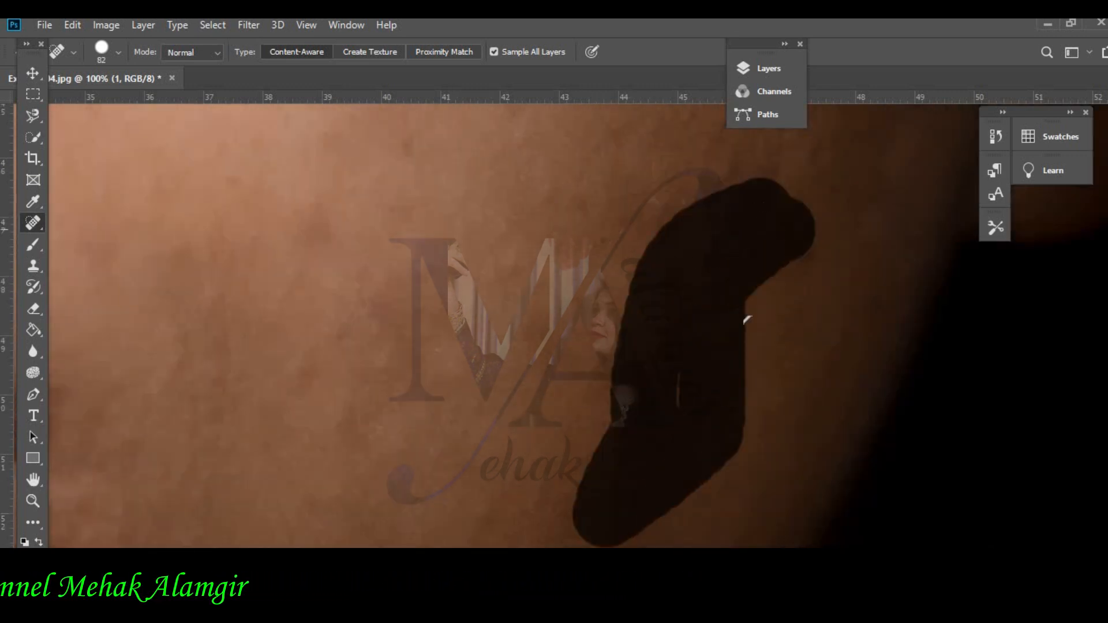
drag(775, 454, 732, 435)
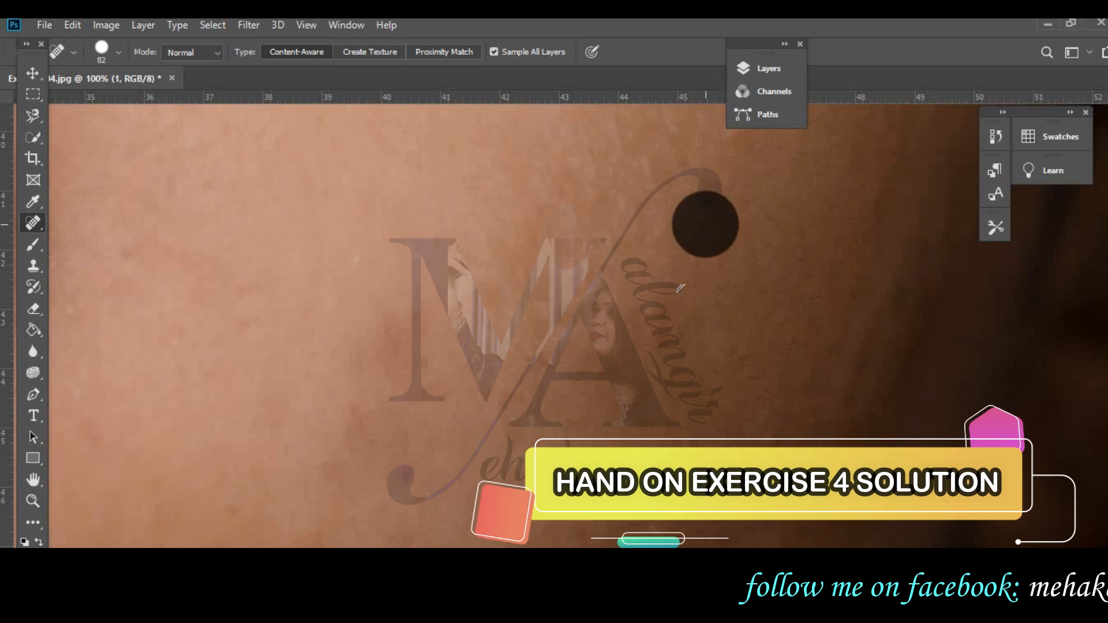
- Brush healing strokes over the shaded cheek and the skin beside the nostril
key(ctrl+minus)
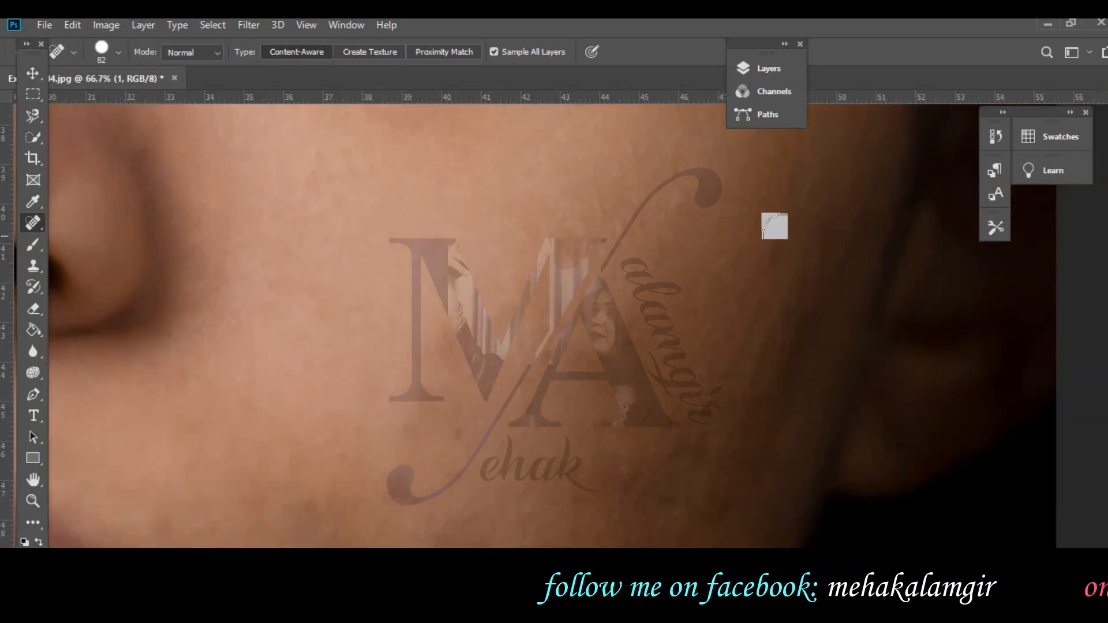
scroll(649, 297, up, 2)
mouse_move(502, 271)
mouse_down()
mouse_move(519, 245)
mouse_move(626, 337)
mouse_up()
drag(322, 212, 213, 186)
drag(120, 142, 152, 155)
drag(168, 340, 160, 408)
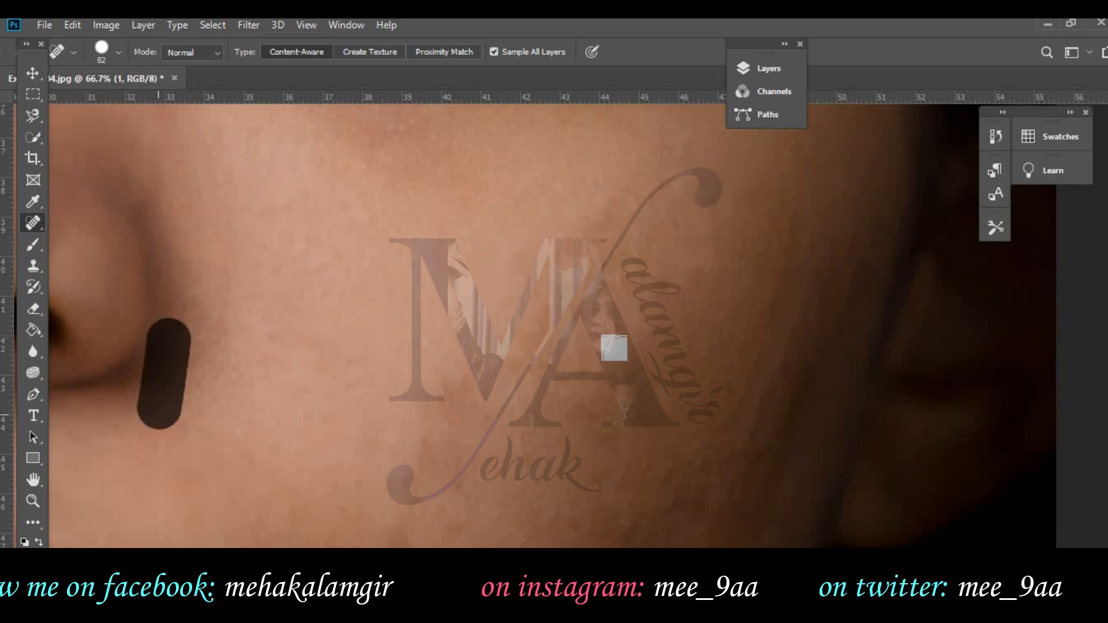
- Heal a spot on the temple beside the shaded eye and check the skin around the eyebrow
scroll(611, 347, up, 4)
scroll(700, 346, up, 5)
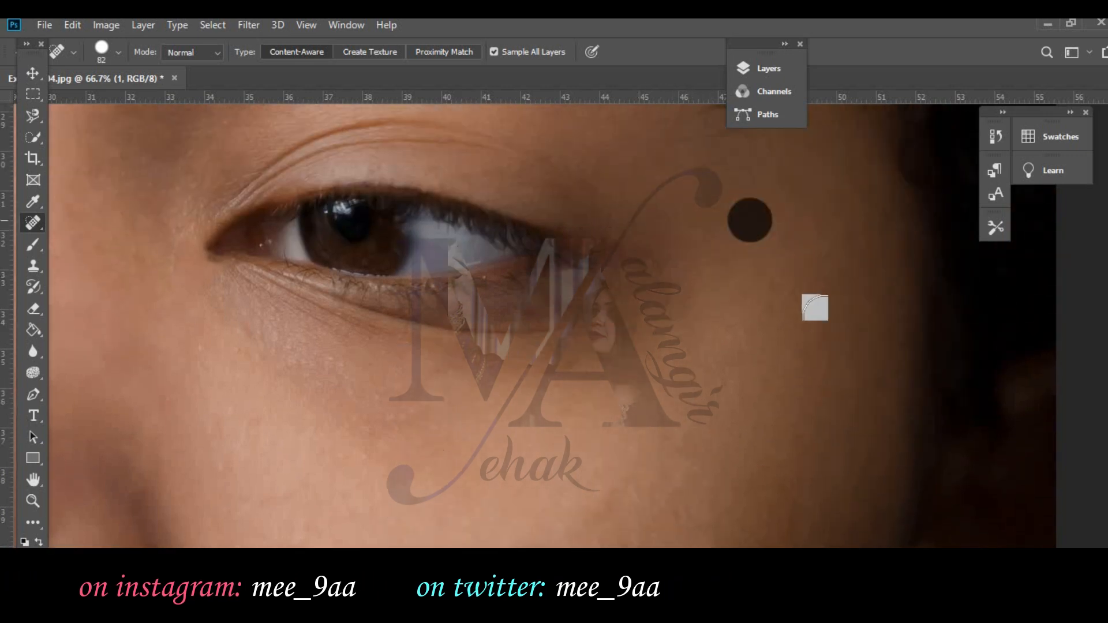
scroll(820, 315, up, 5)
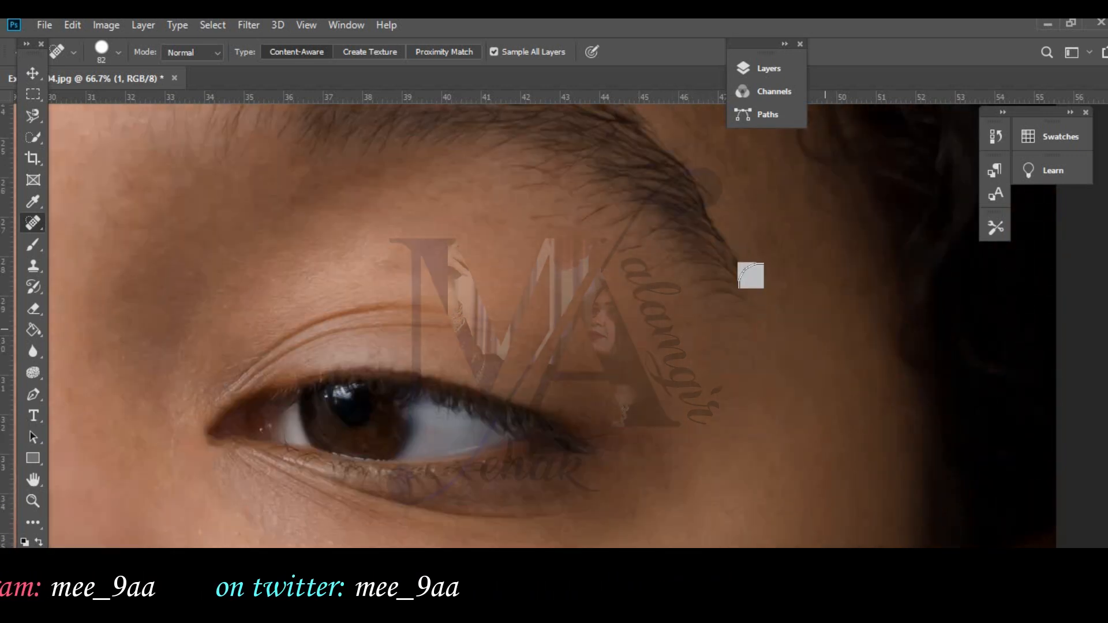
scroll(848, 387, up, 5)
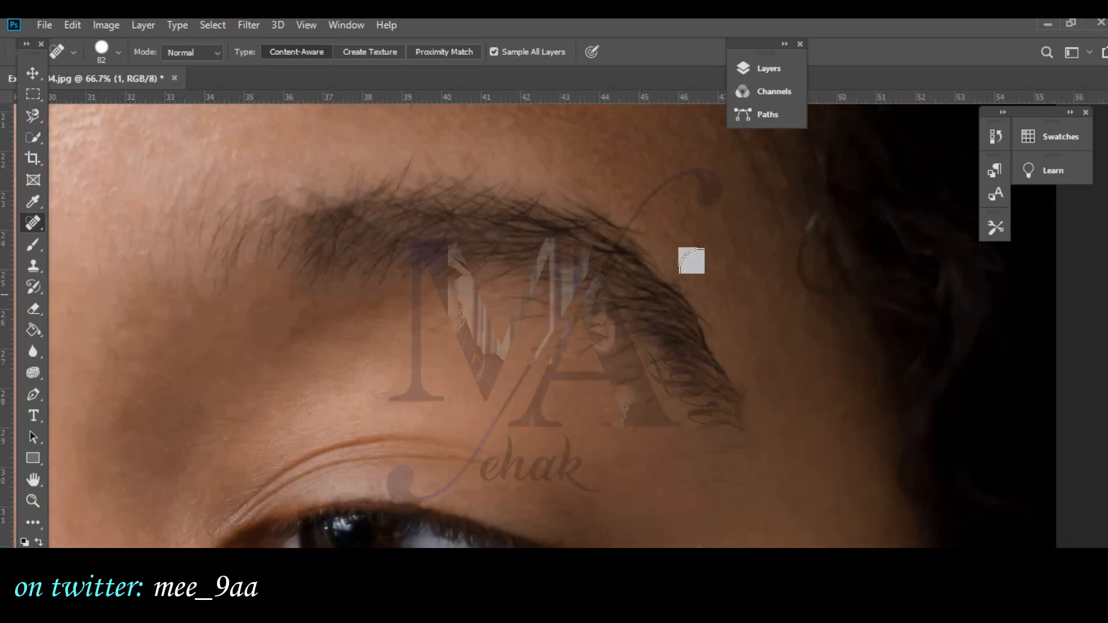
scroll(639, 405, down, 10)
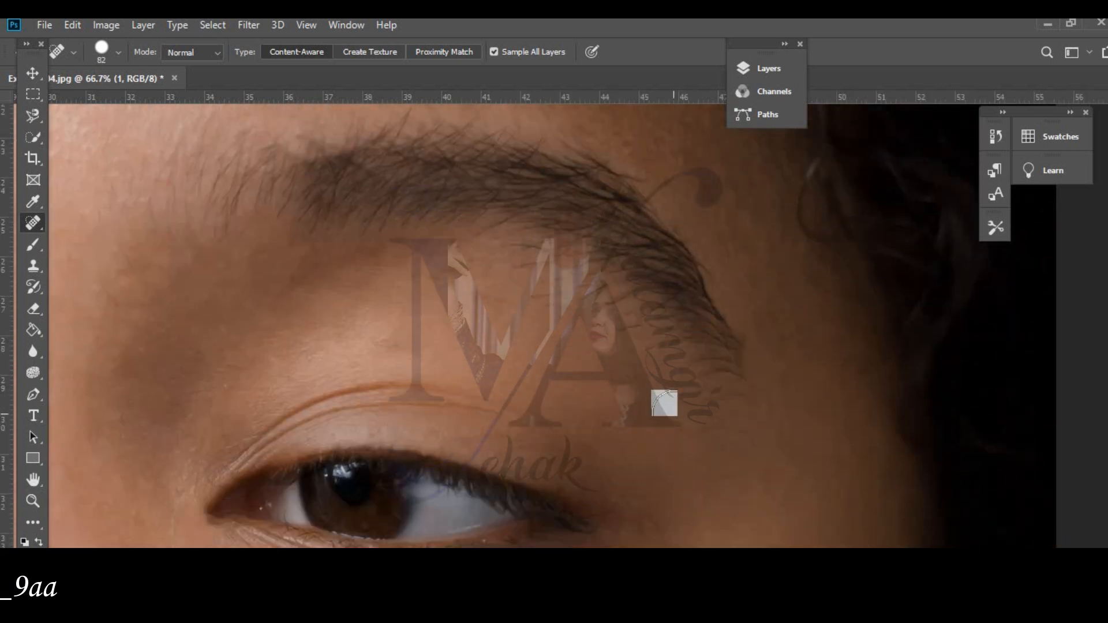
scroll(638, 405, down, 5)
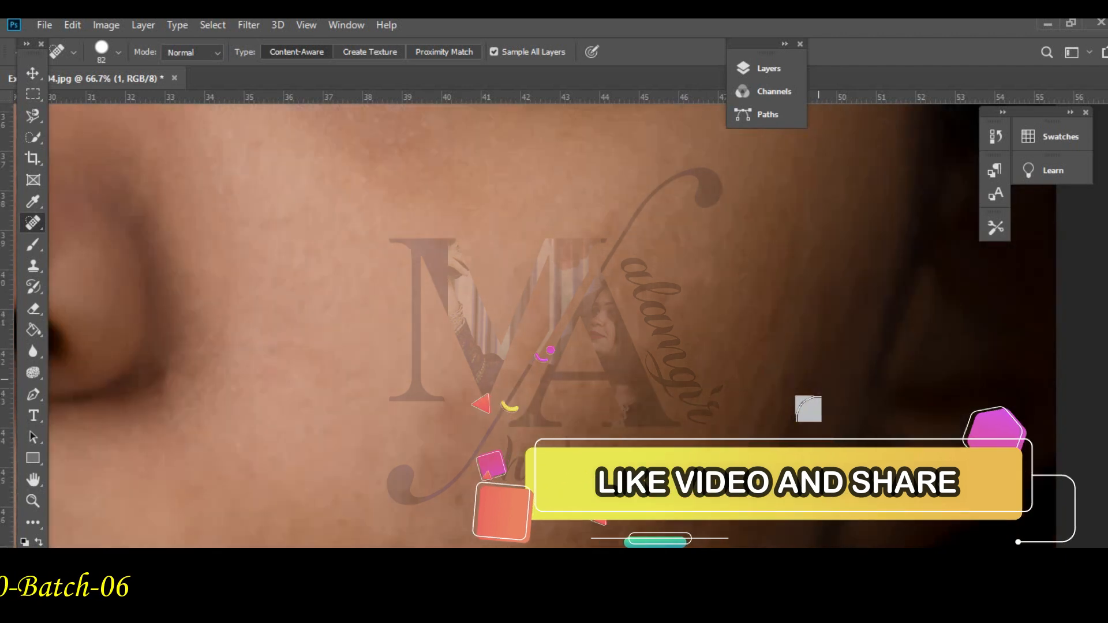
- Brush broad healing strokes over the uneven patches across the middle of the shaded cheek
drag(626, 431, 631, 260)
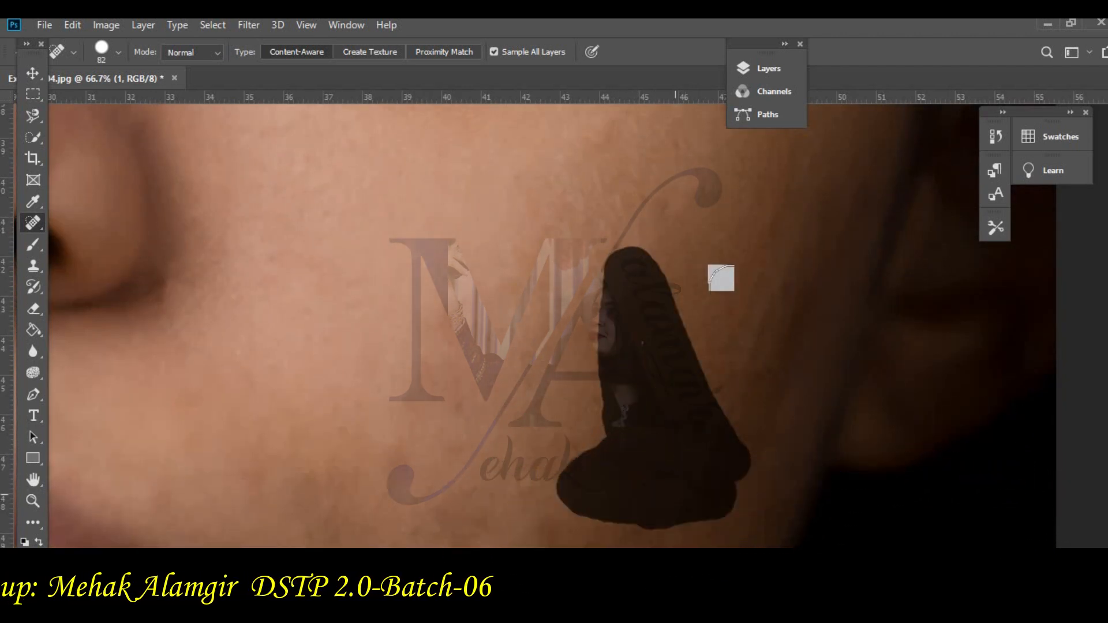
mouse_move(611, 298)
mouse_down()
mouse_move(476, 334)
mouse_move(501, 375)
mouse_move(462, 392)
mouse_up()
drag(556, 237, 482, 257)
scroll(651, 288, up, 1)
mouse_move(733, 291)
mouse_down()
mouse_move(657, 267)
mouse_move(664, 222)
mouse_up()
scroll(678, 257, up, 1)
click(610, 258)
scroll(692, 260, up, 1)
mouse_move(719, 252)
mouse_down()
mouse_move(655, 230)
mouse_move(575, 230)
mouse_up()
- Heal the blotches on the lower shaded cheek between the mouth and the jaw
scroll(756, 405, down, 4)
scroll(745, 404, down, 1)
drag(705, 368, 637, 471)
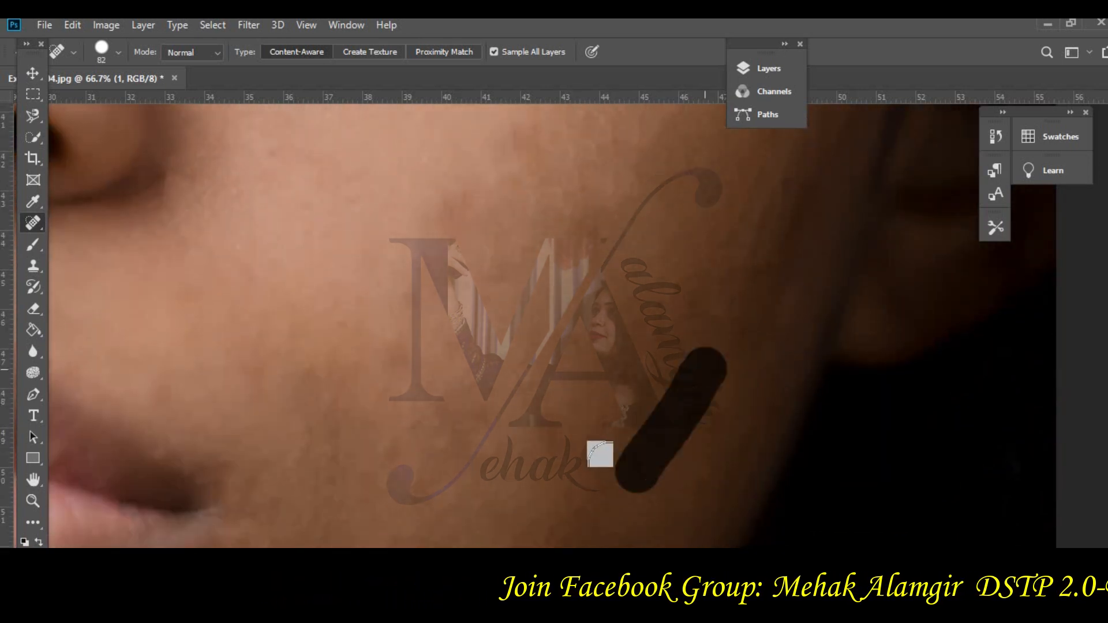
scroll(548, 433, down, 4)
mouse_move(506, 361)
mouse_down()
mouse_move(594, 364)
mouse_move(584, 361)
mouse_up()
mouse_move(382, 269)
mouse_down()
mouse_move(385, 171)
mouse_move(468, 203)
mouse_move(473, 263)
mouse_up()
click(394, 200)
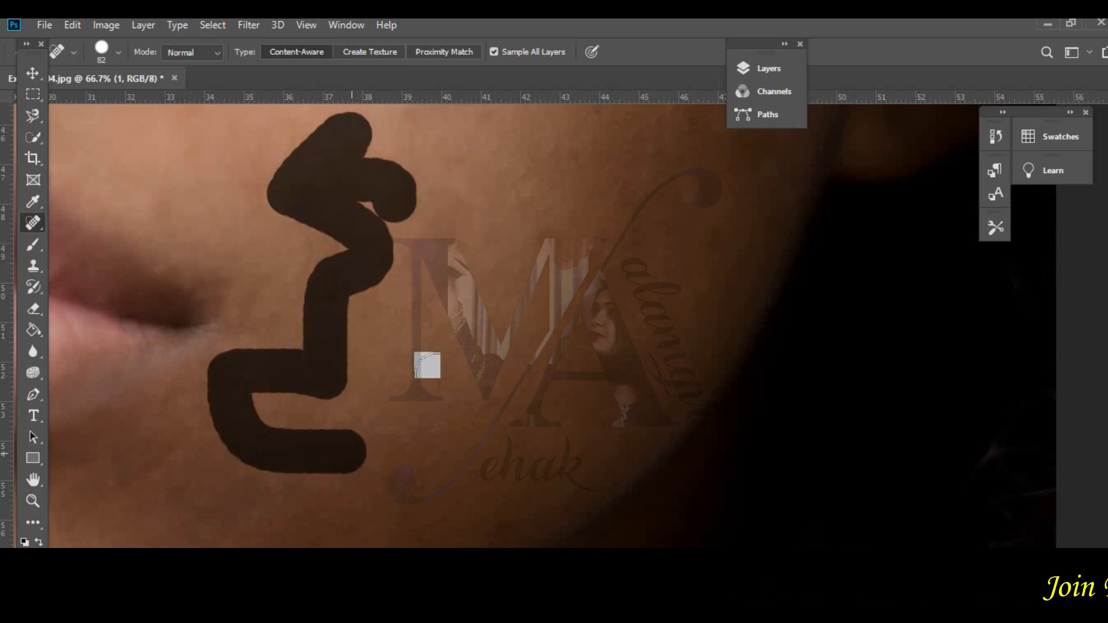
- Even out the marks below the shaded corner of the mouth and along the nearby jaw
drag(433, 362, 433, 362)
mouse_move(331, 388)
mouse_down()
mouse_move(373, 467)
mouse_move(211, 418)
mouse_move(310, 457)
mouse_move(260, 473)
mouse_up()
drag(460, 446, 459, 446)
scroll(459, 446, down, 3)
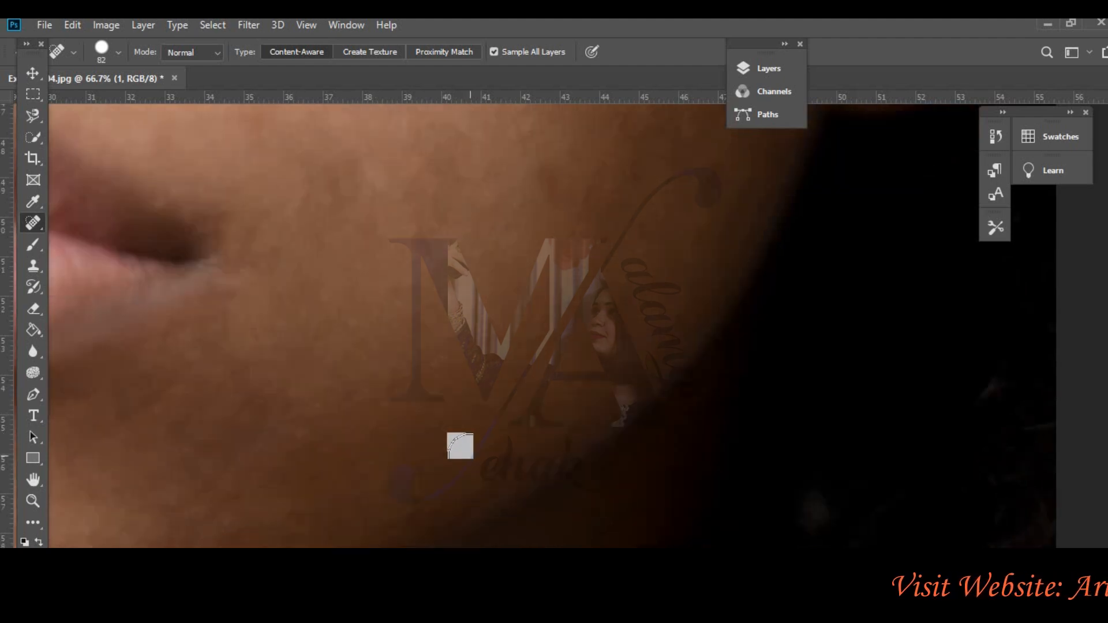
mouse_move(248, 341)
mouse_down()
mouse_move(181, 417)
mouse_move(226, 464)
mouse_move(182, 441)
mouse_move(208, 426)
mouse_up()
- Heal the uneven skin on the chin just beneath the lower lip
scroll(208, 425, left, 3)
scroll(500, 444, left, 2)
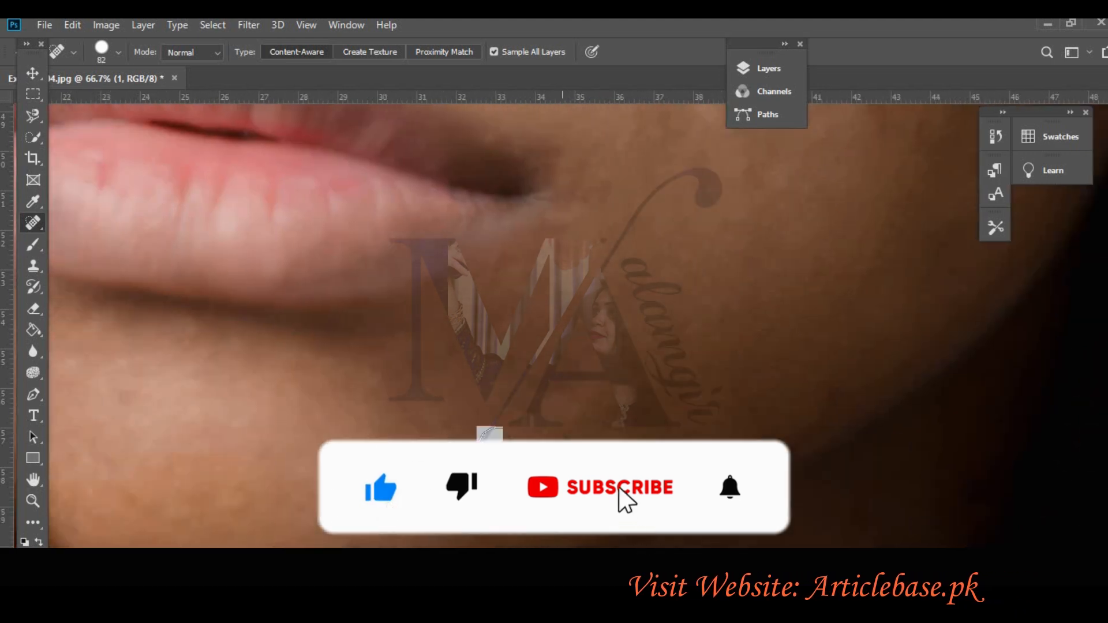
drag(519, 447, 579, 446)
drag(57, 510, 112, 490)
drag(153, 380, 264, 361)
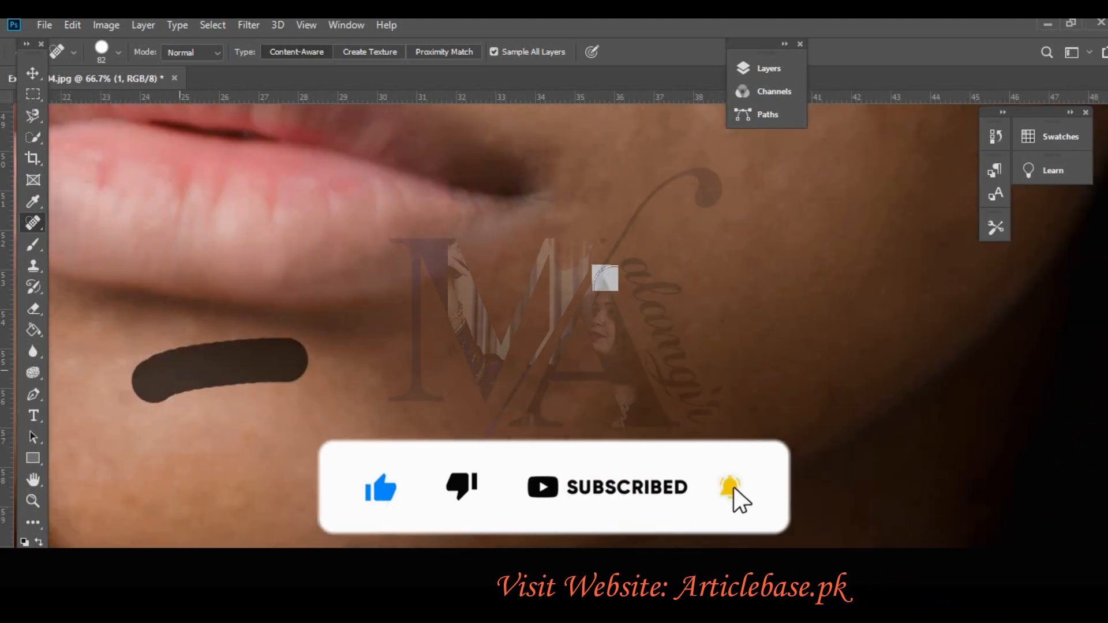
- Brush healing strokes over the shaded side of the chin and along its lower edge
drag(523, 305, 672, 345)
drag(662, 471, 509, 514)
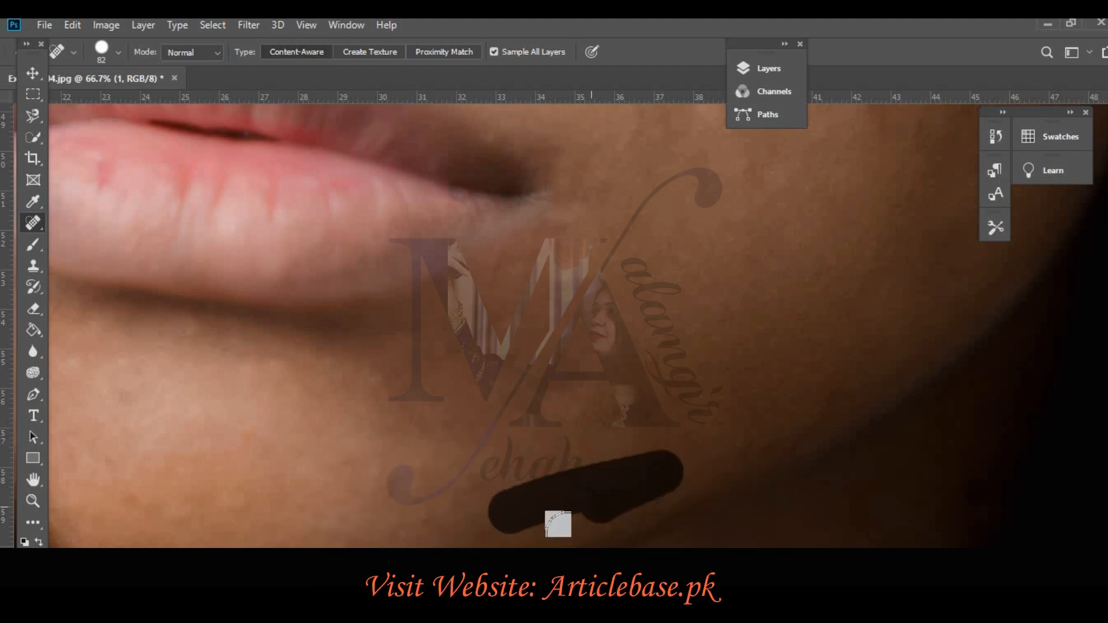
drag(314, 541, 489, 521)
scroll(491, 526, down, 1)
drag(371, 503, 611, 523)
drag(400, 540, 299, 525)
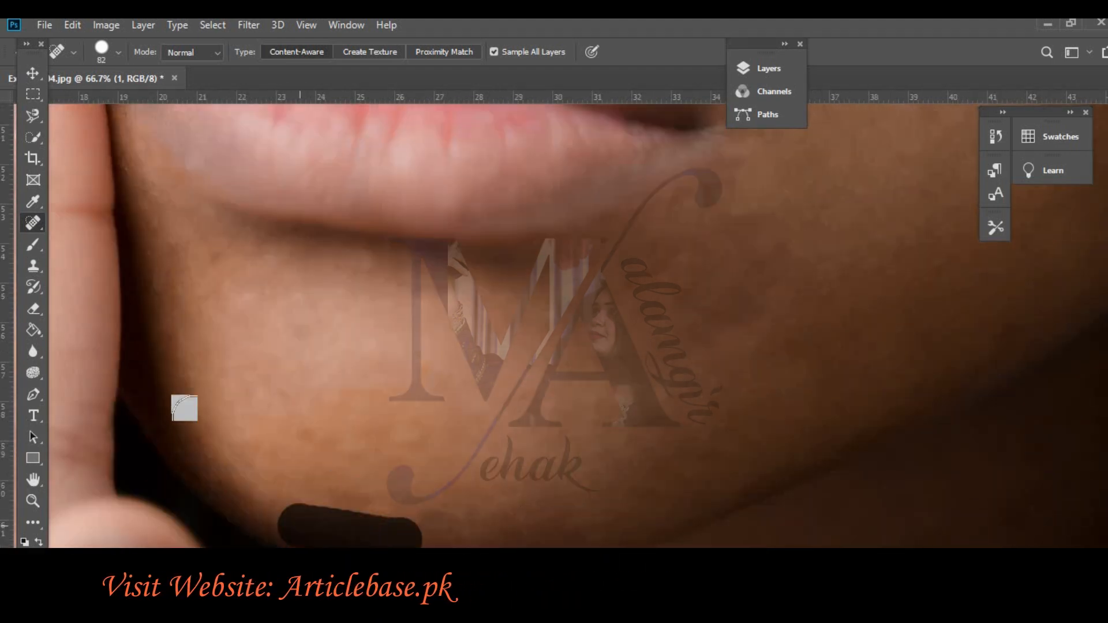
- Smooth the lit side of the chin beside the finger and the shadow under the lower lip
scroll(196, 299, up, 1)
drag(199, 303, 277, 362)
drag(261, 303, 480, 304)
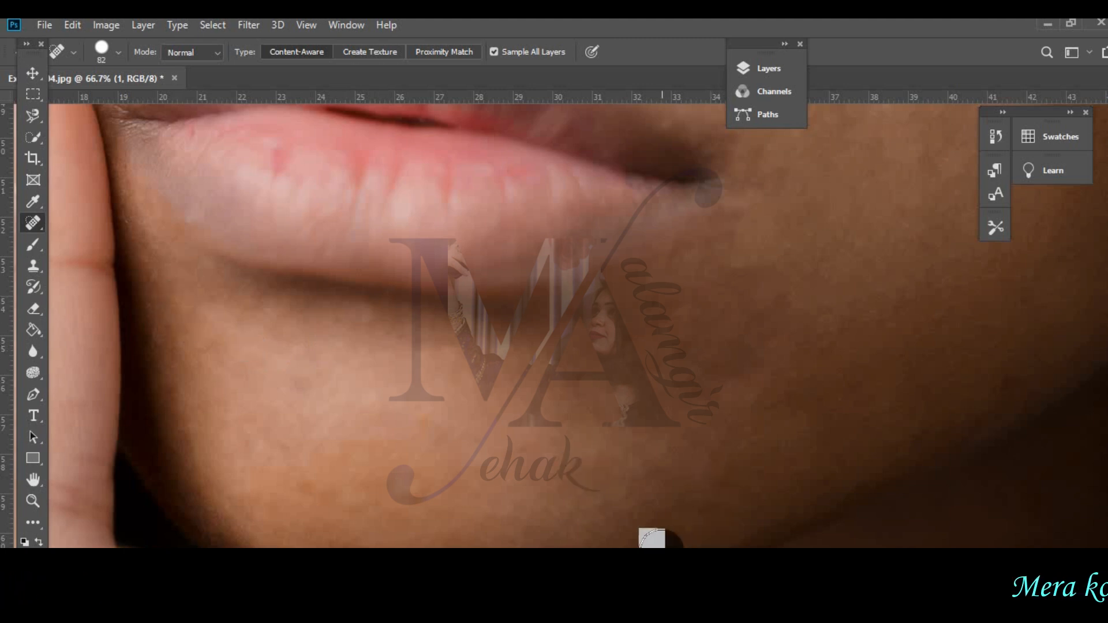
- Compare the whole portrait before and after retouching by hiding and showing layer 1
key(ctrl+0)
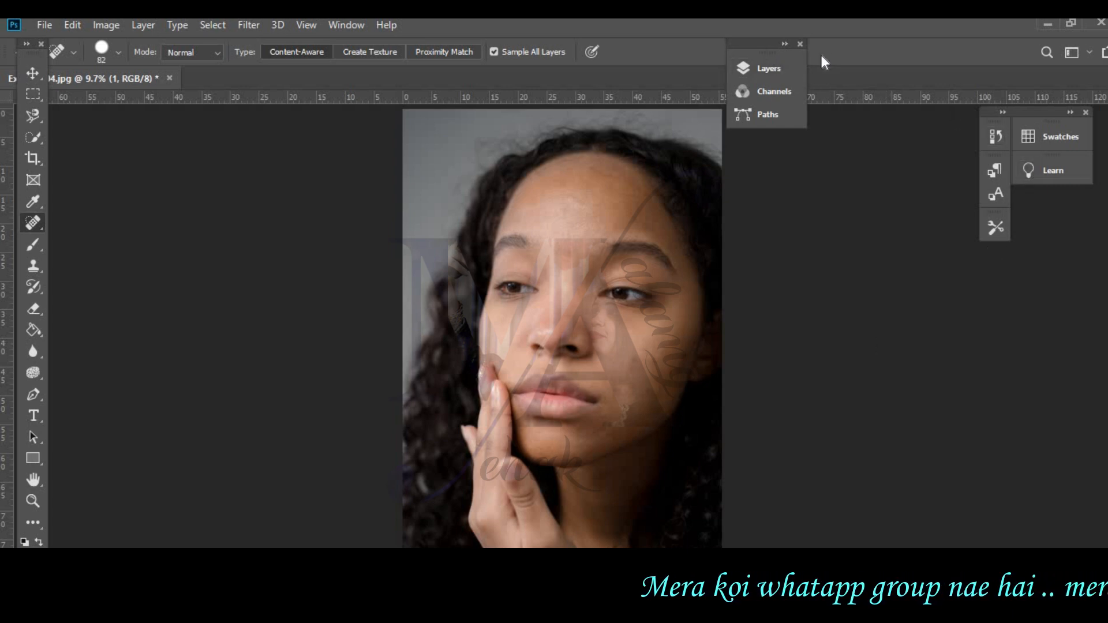
click(769, 68)
drag(564, 56, 932, 76)
click(784, 183)
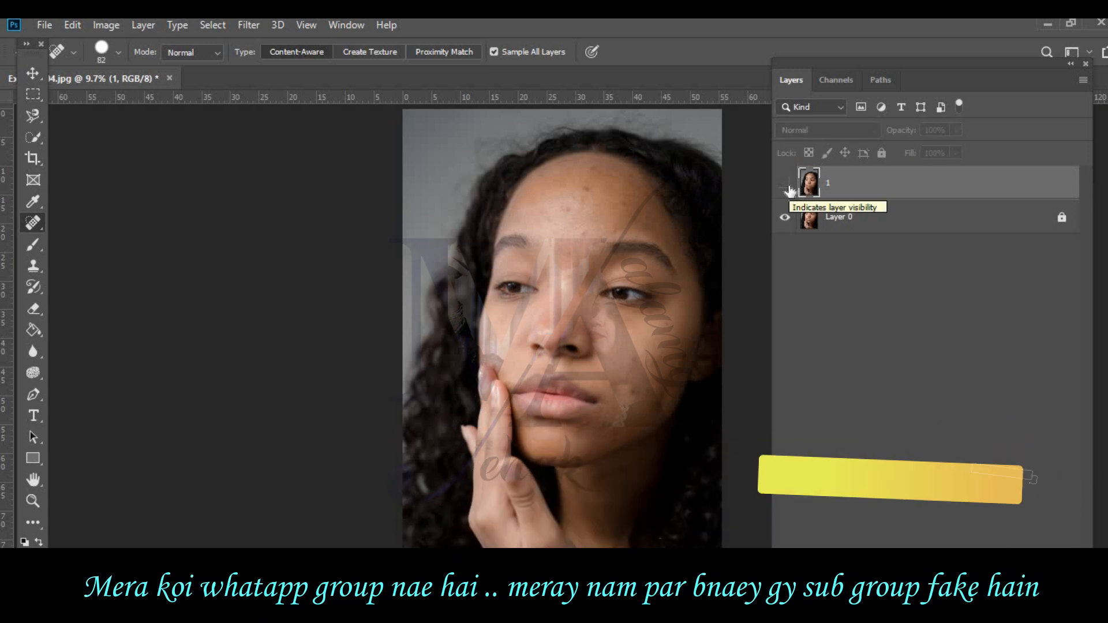
click(785, 185)
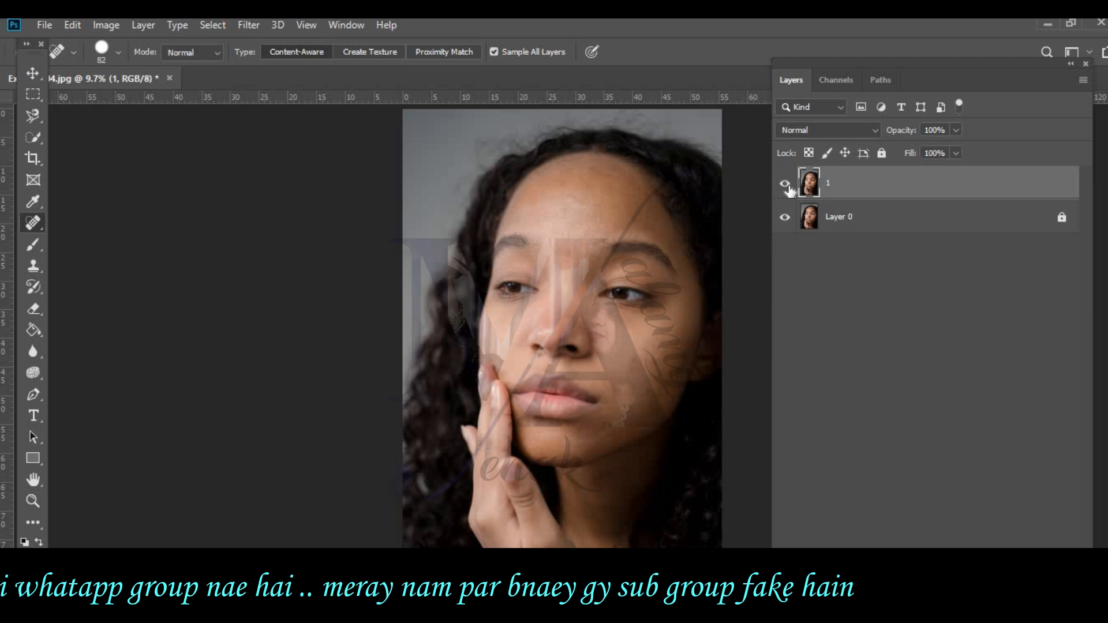
click(787, 187)
click(786, 185)
click(786, 186)
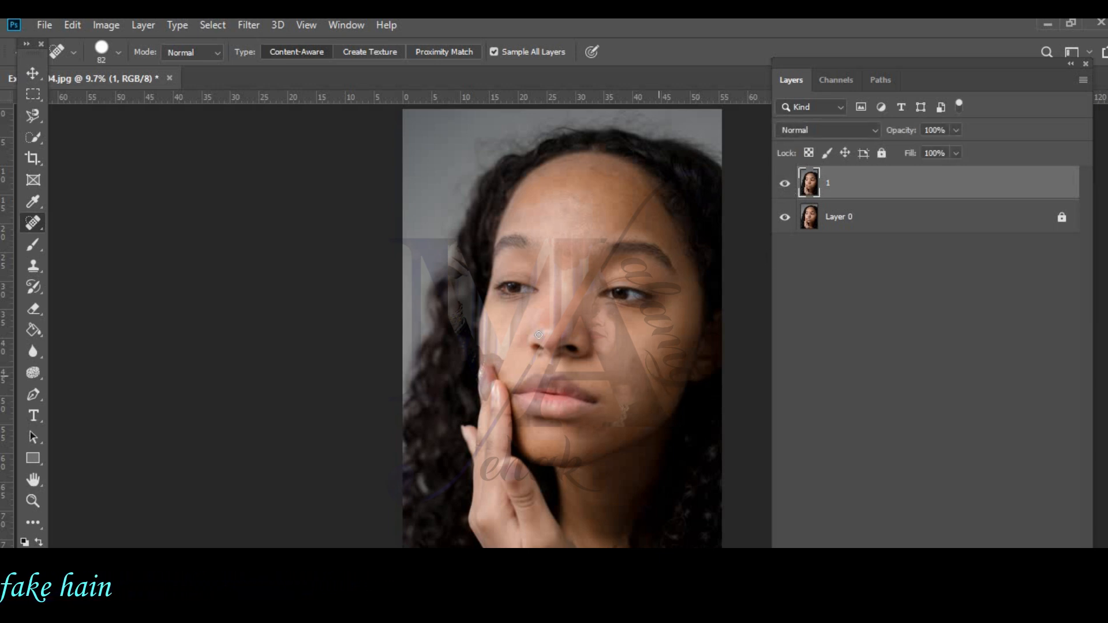
- Set the healing brush size to 327 px and dab over the shaded cheek and jaw
click(118, 53)
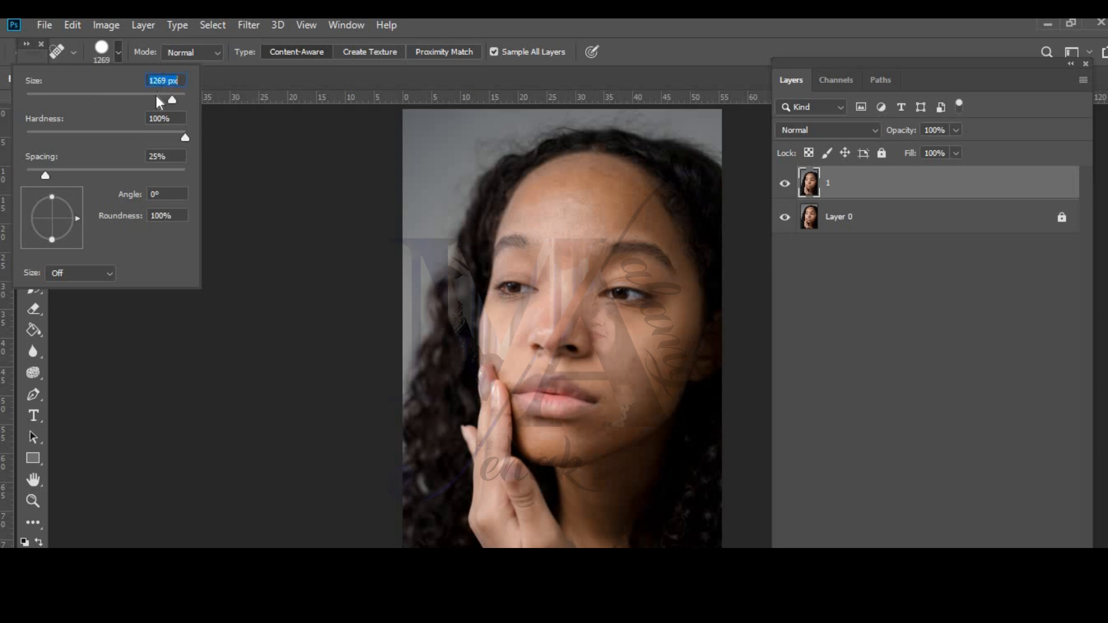
mouse_move(672, 349)
mouse_down()
mouse_move(626, 372)
mouse_move(650, 345)
mouse_up()
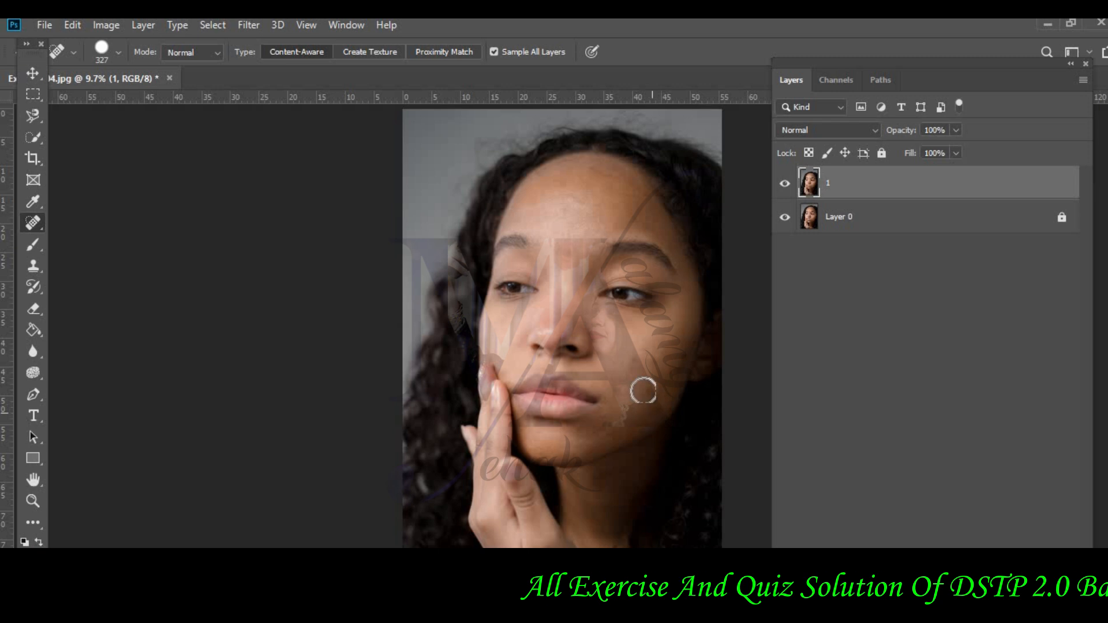
click(656, 353)
click(686, 346)
click(679, 370)
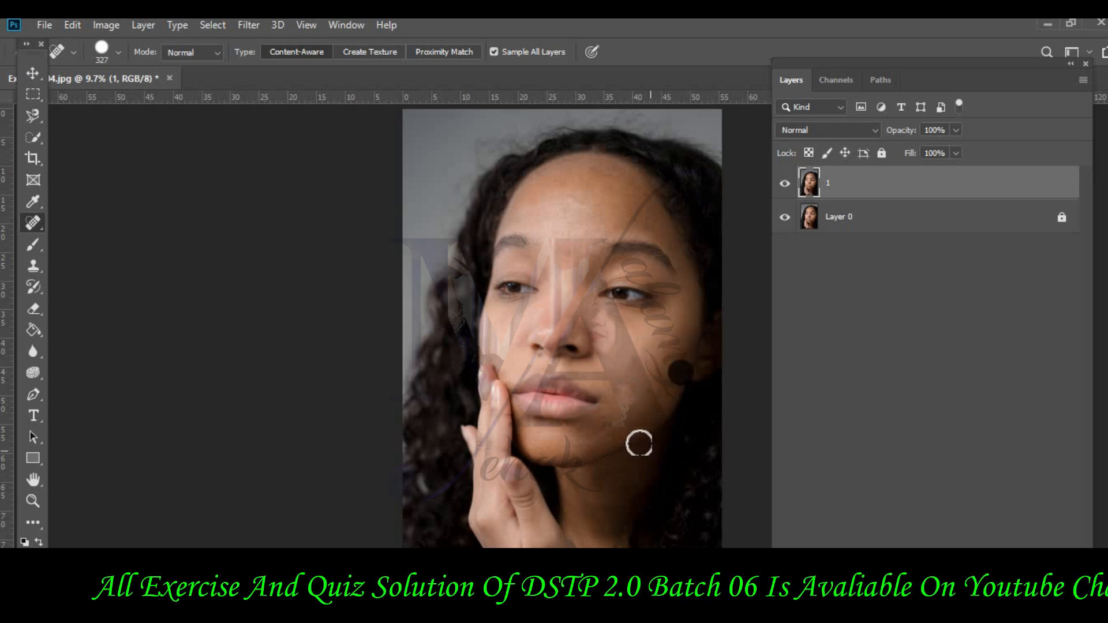
click(627, 359)
click(605, 430)
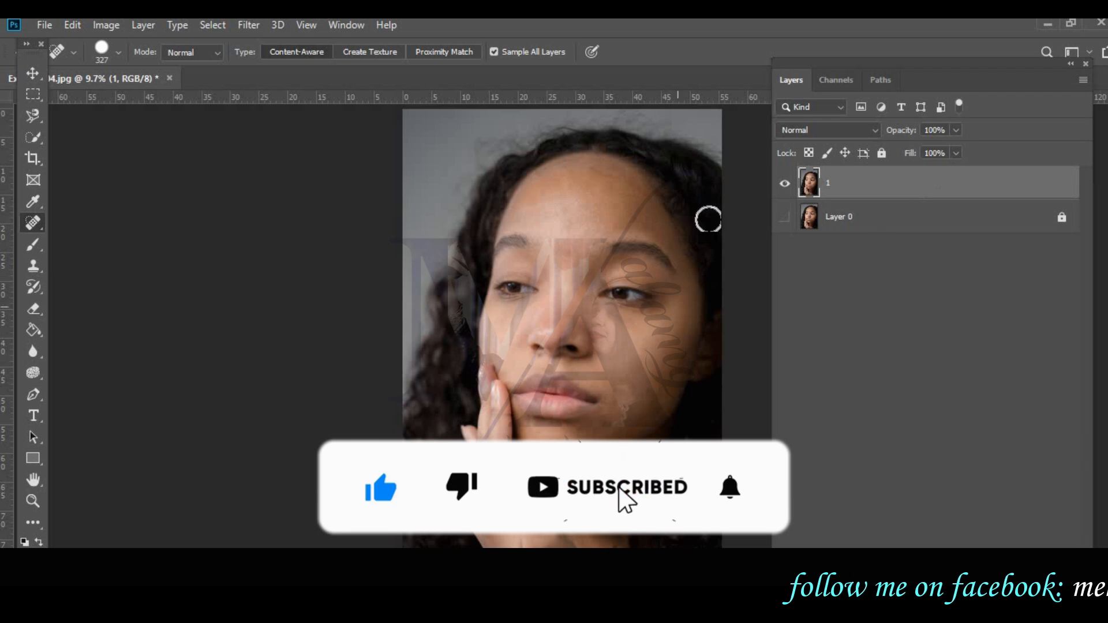
- Reposition the Layers panel beside the portrait and try to capture the screen with Snipping Tool
click(1071, 65)
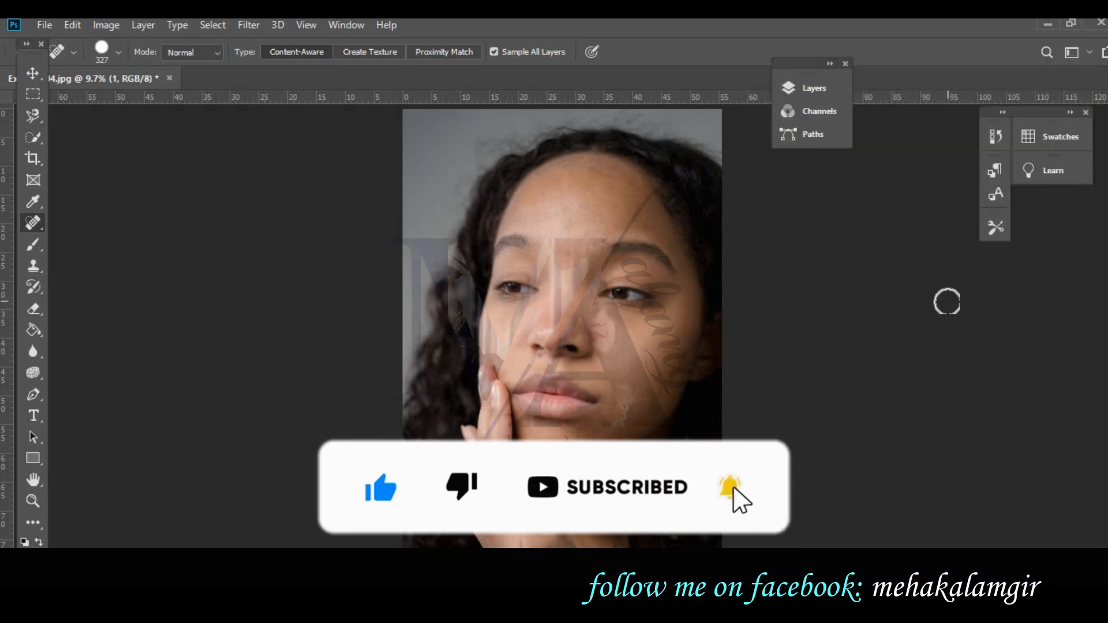
click(822, 92)
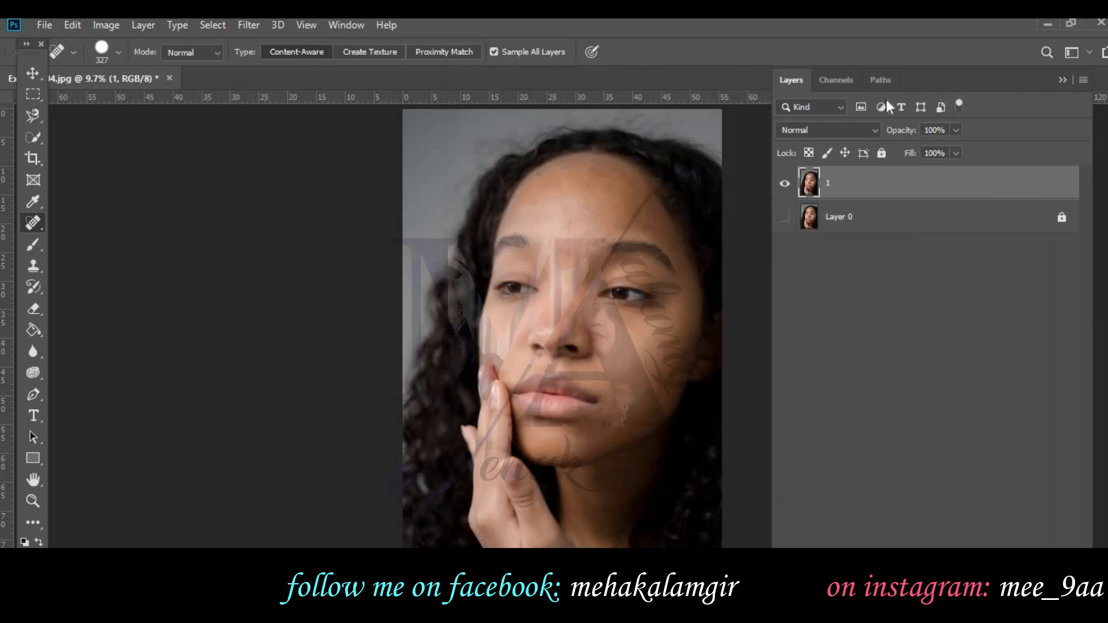
drag(909, 79, 886, 99)
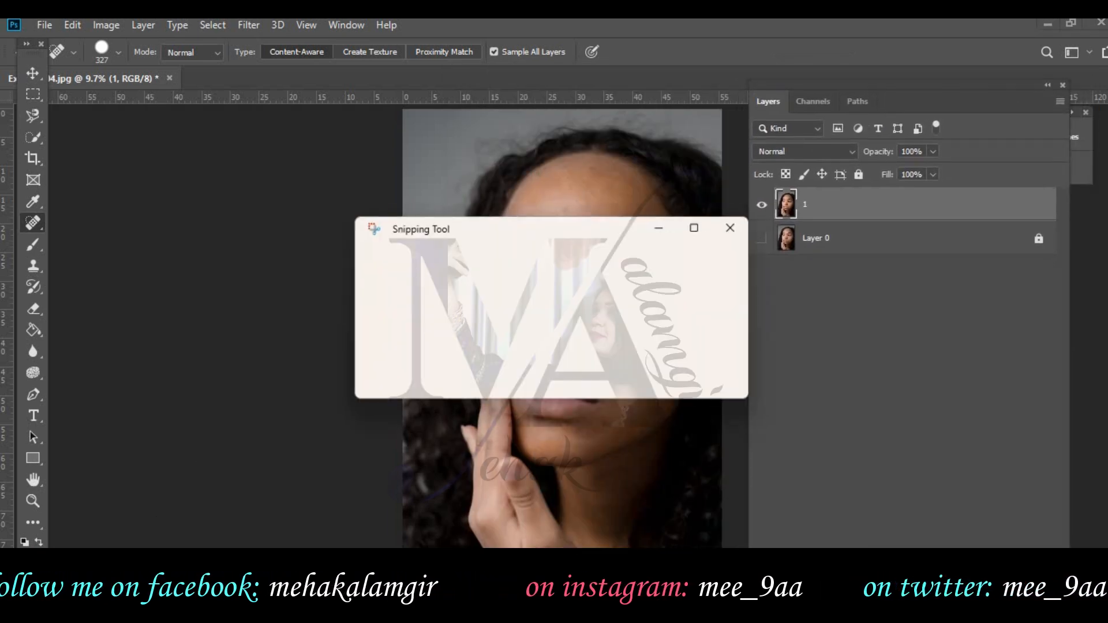
click(386, 270)
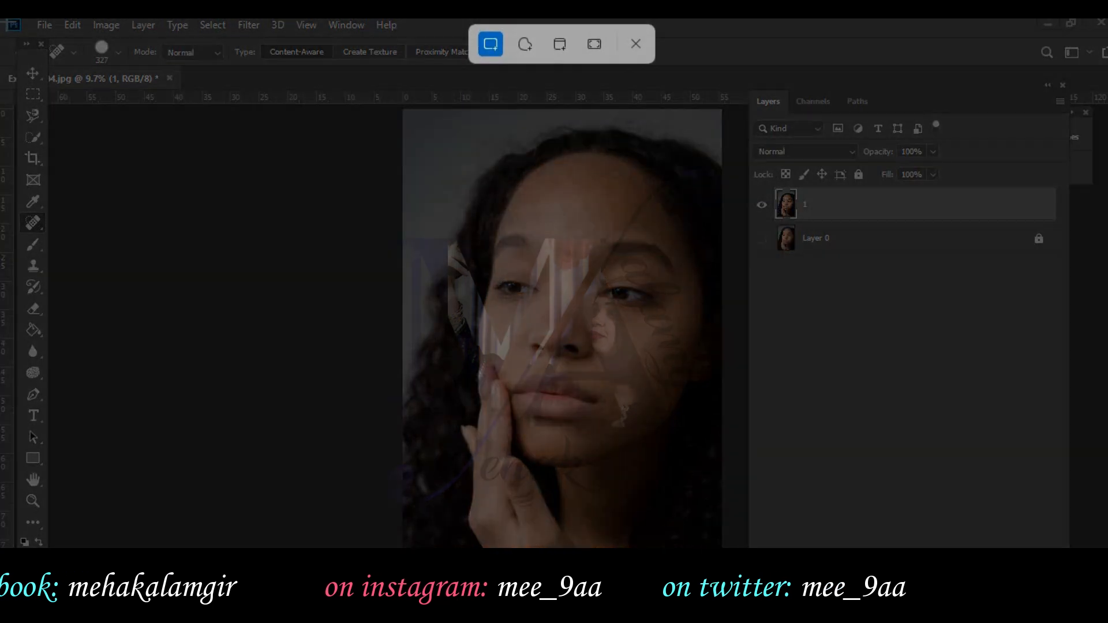
key(Escape)
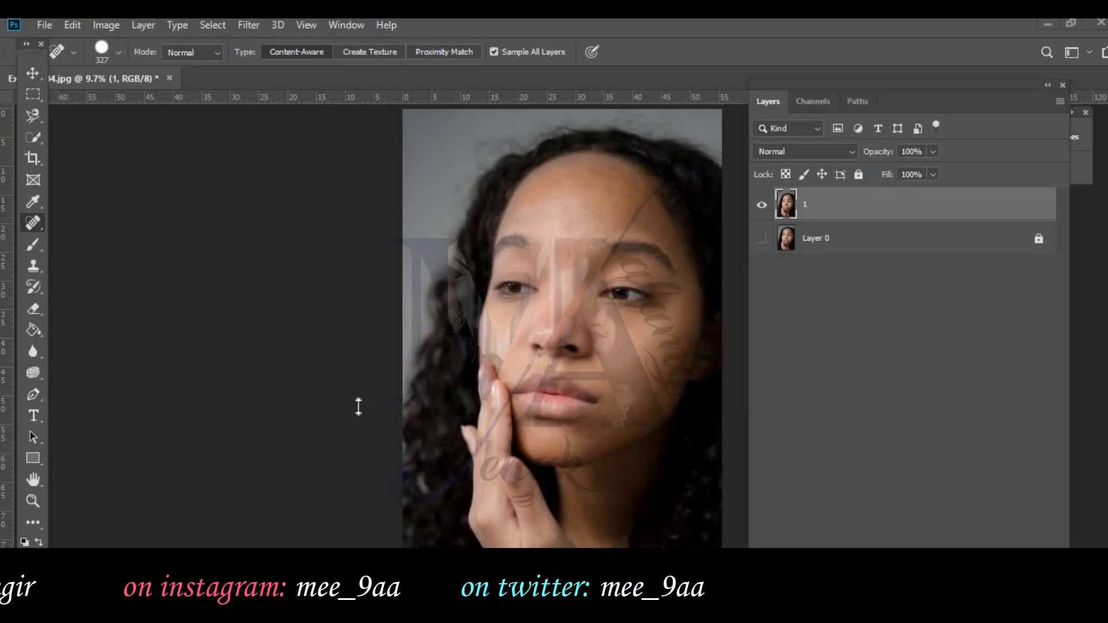
- Capture the Photoshop screen with Snipping Tool and paste the screenshot below the exercise instructions in Word
click(391, 263)
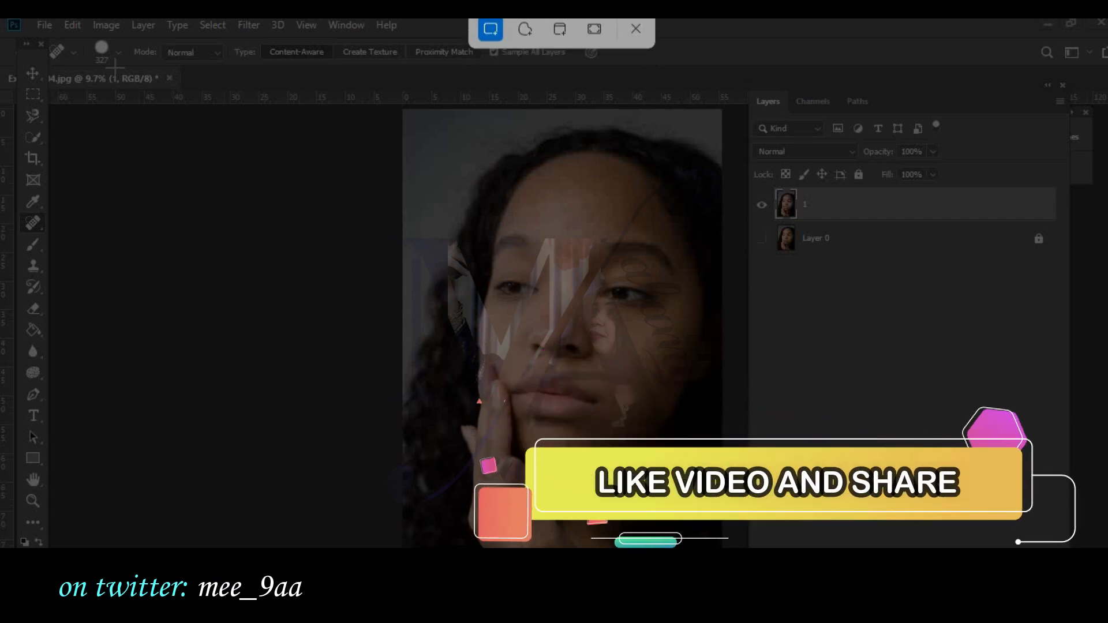
key(Escape)
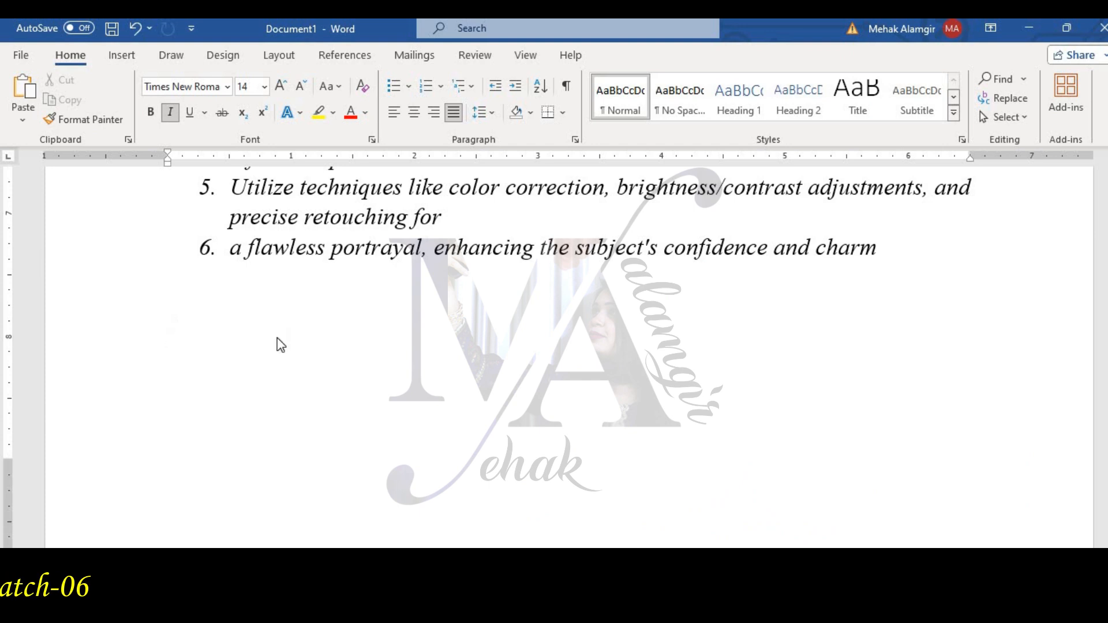
key(ctrl+v)
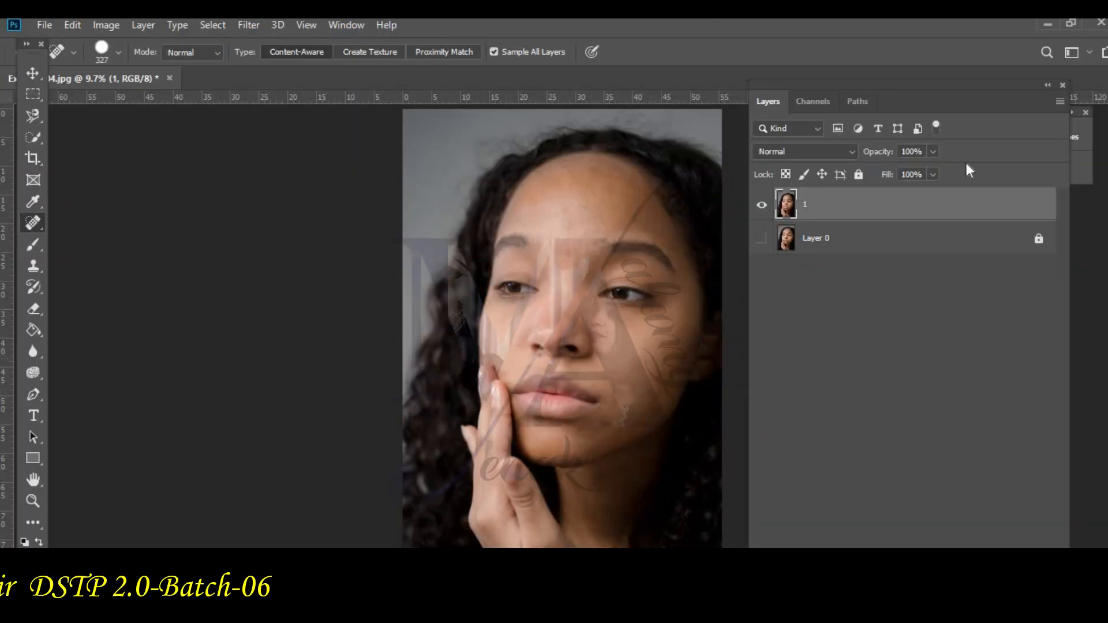
- Collapse the floating Layers, Channels and Paths group, switch to the Move tool, and dock the group below Swatches and Learn
click(1049, 87)
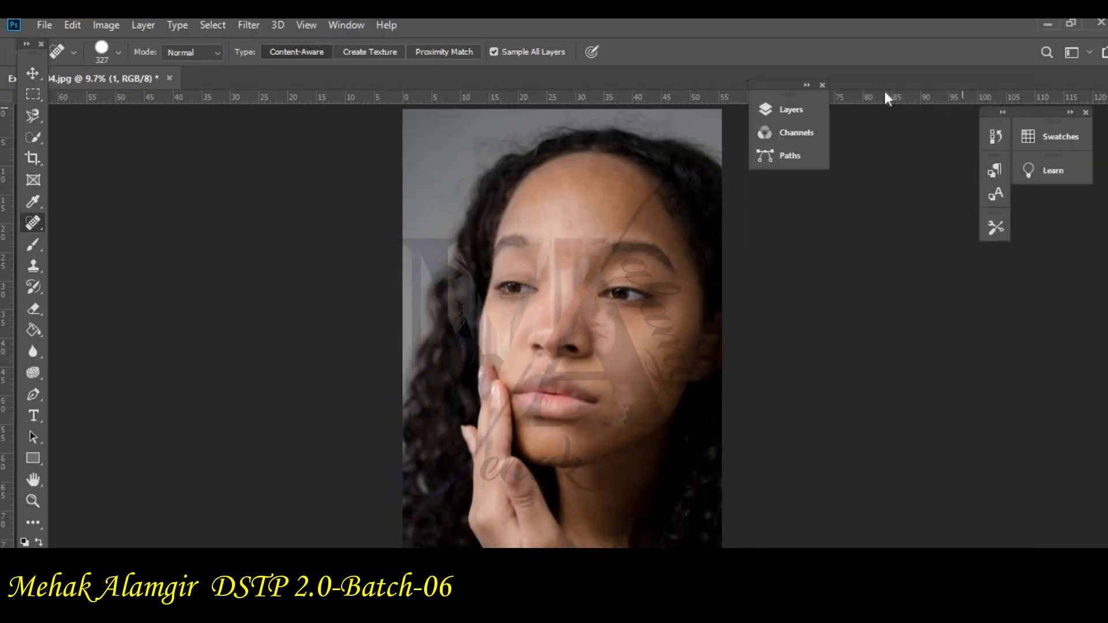
click(36, 72)
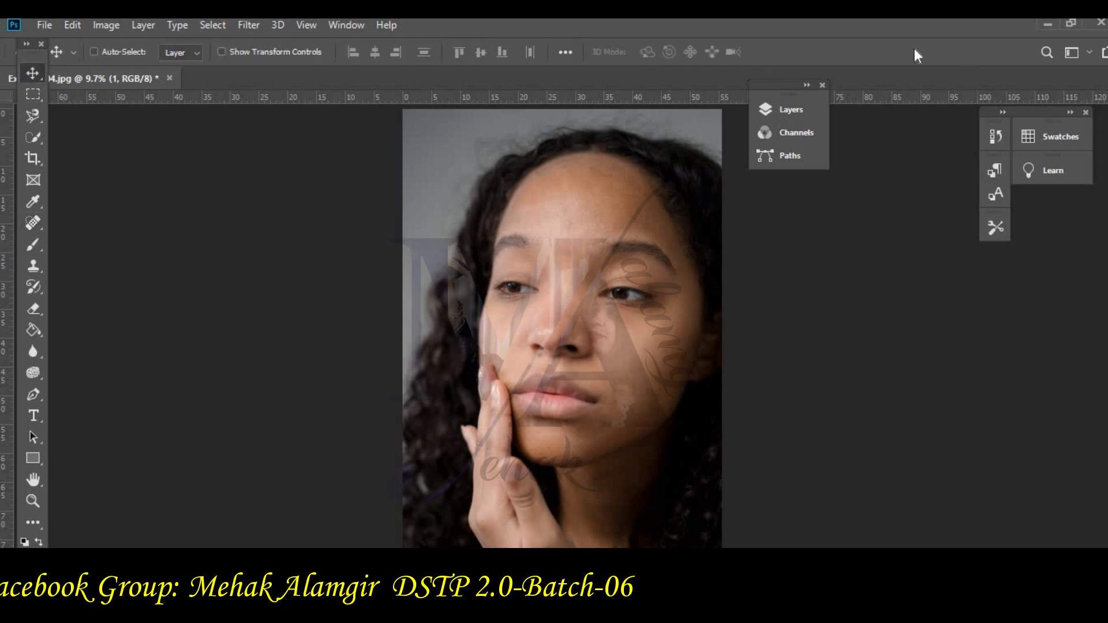
drag(787, 84, 909, 184)
drag(1015, 247, 1058, 193)
- Duplicate layer 1 within Exercise-04.jpg and name the copy "final 1"
click(1040, 205)
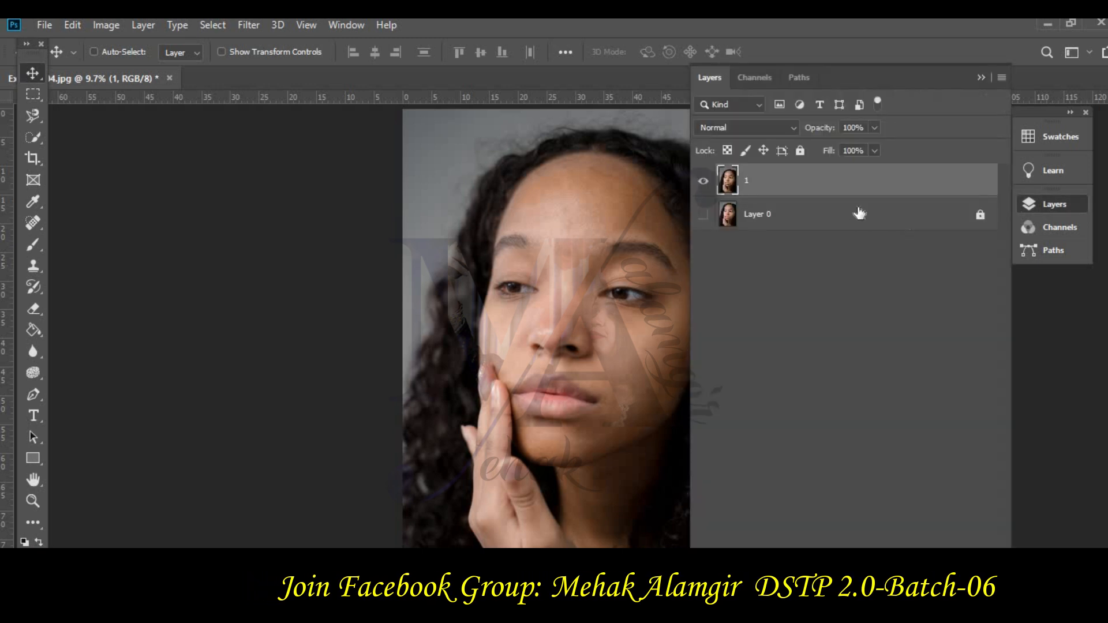
right_click(779, 186)
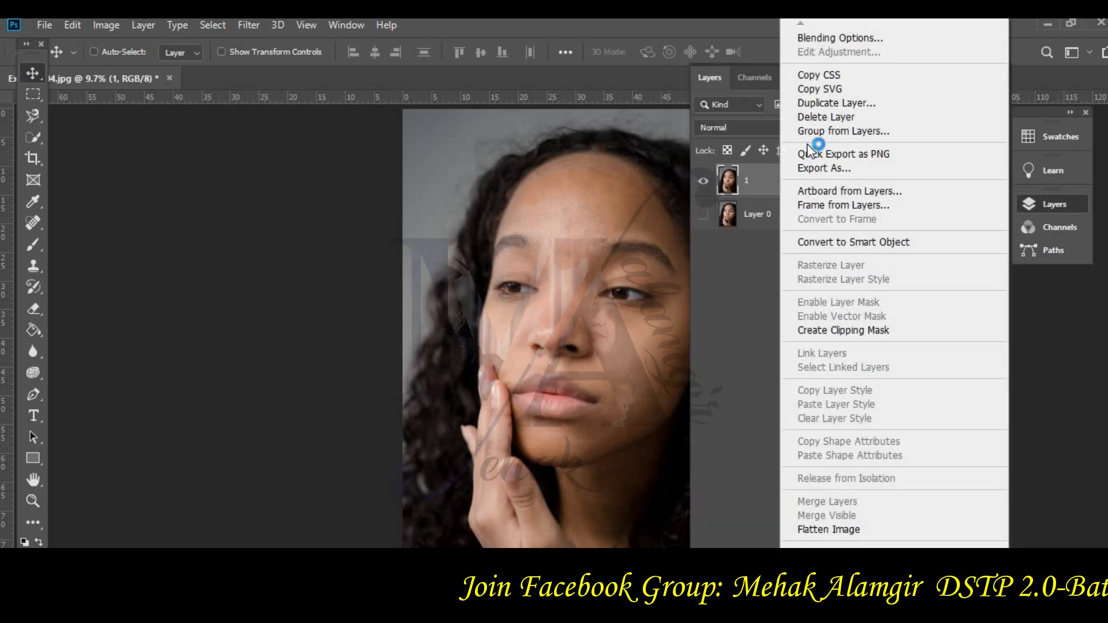
click(896, 103)
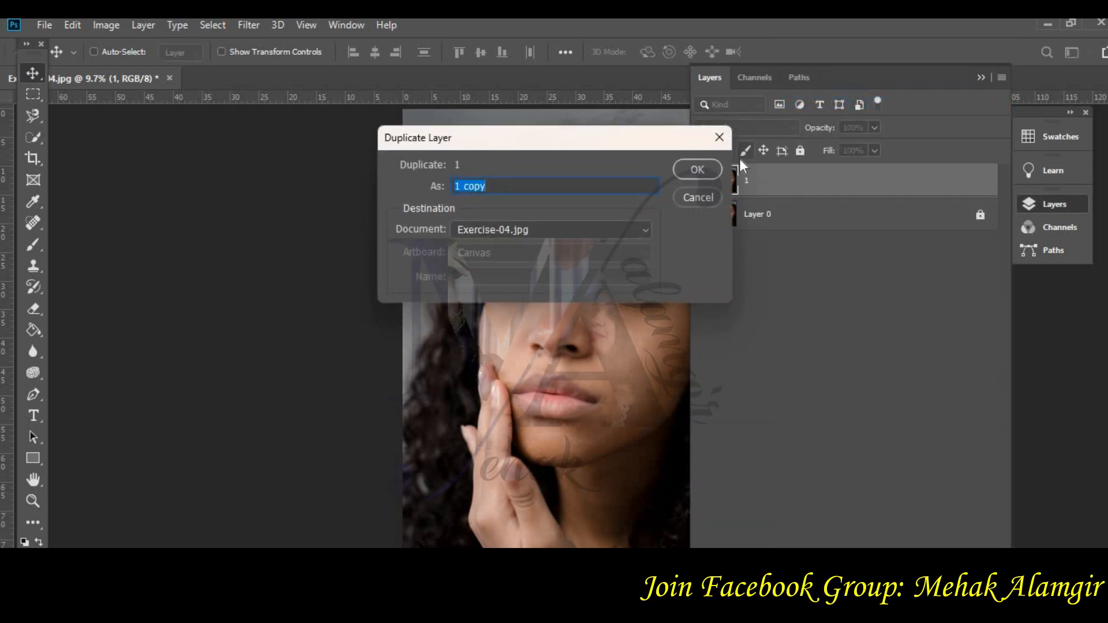
text(final 1)
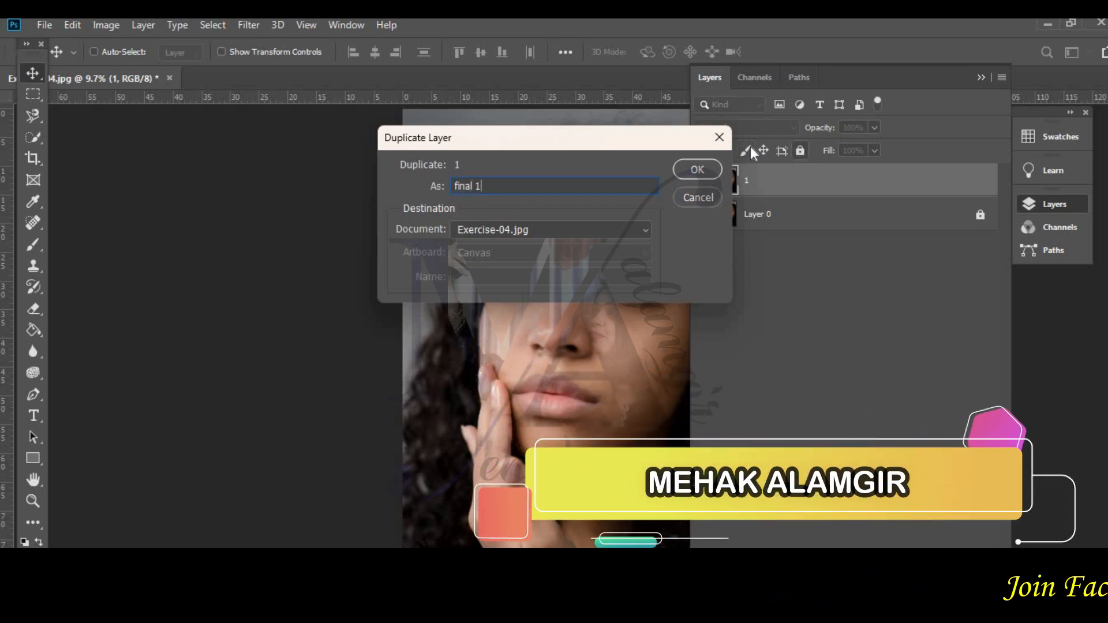
click(697, 169)
- Lock and hide layer 1, then make the "final 1" layer active and collapse the layer list
click(791, 222)
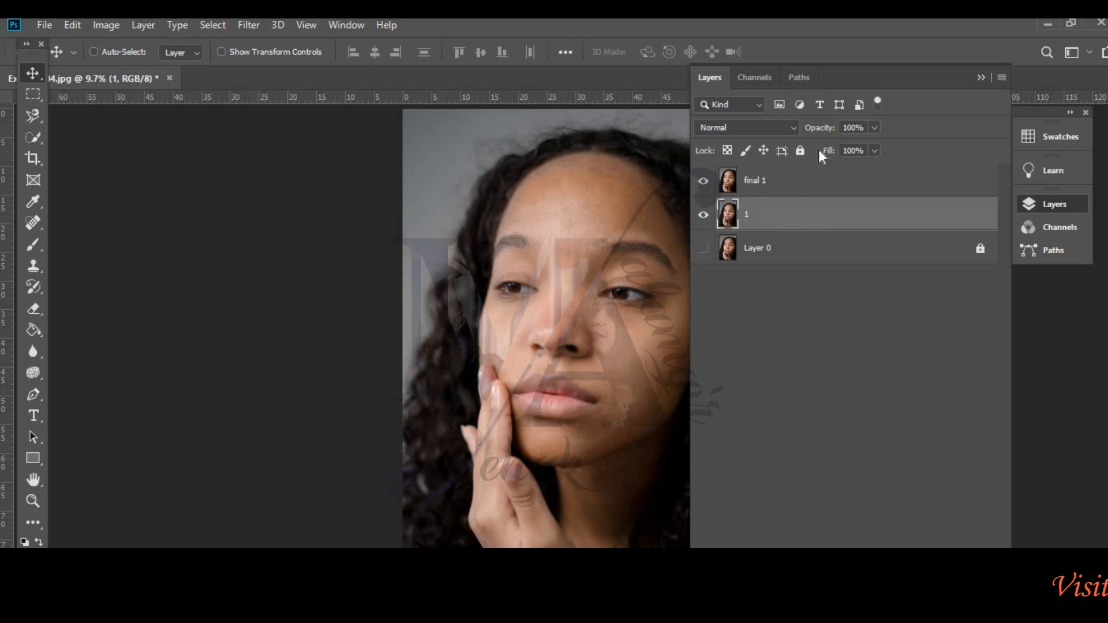
click(799, 184)
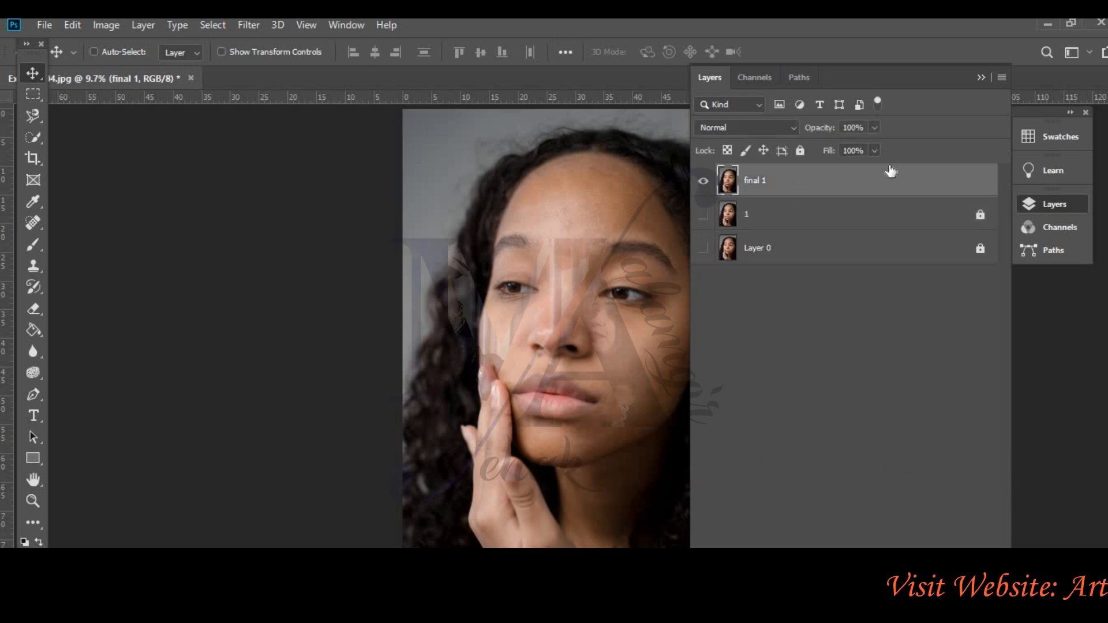
click(980, 77)
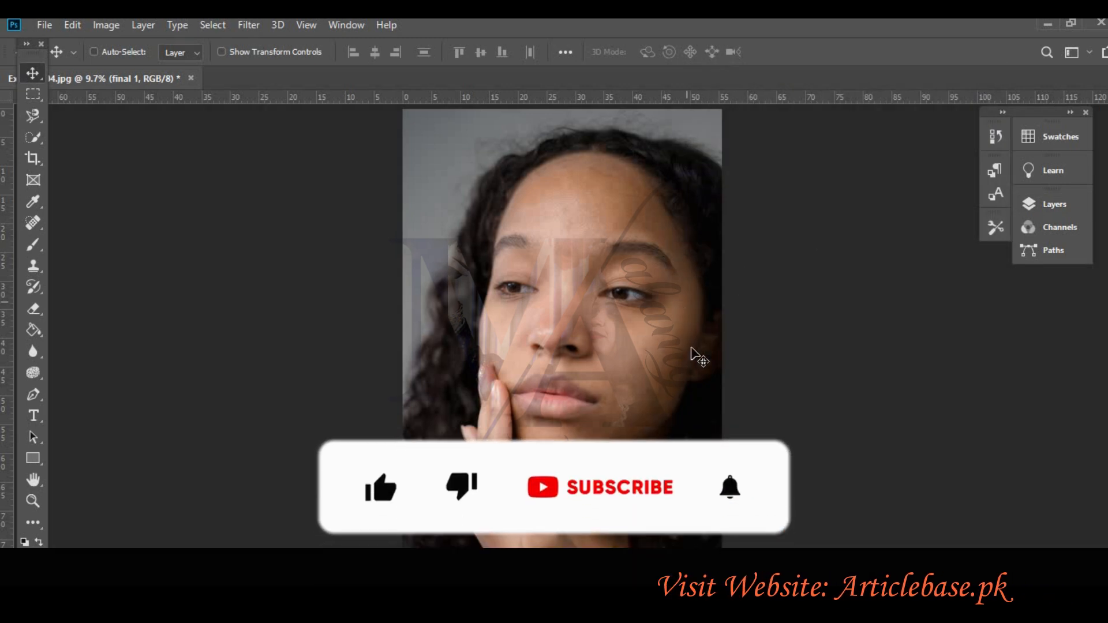
- Adjust Brightness/Contrast on the "final 1" layer with brightness 11 and contrast 6
click(114, 27)
mouse_move(202, 71)
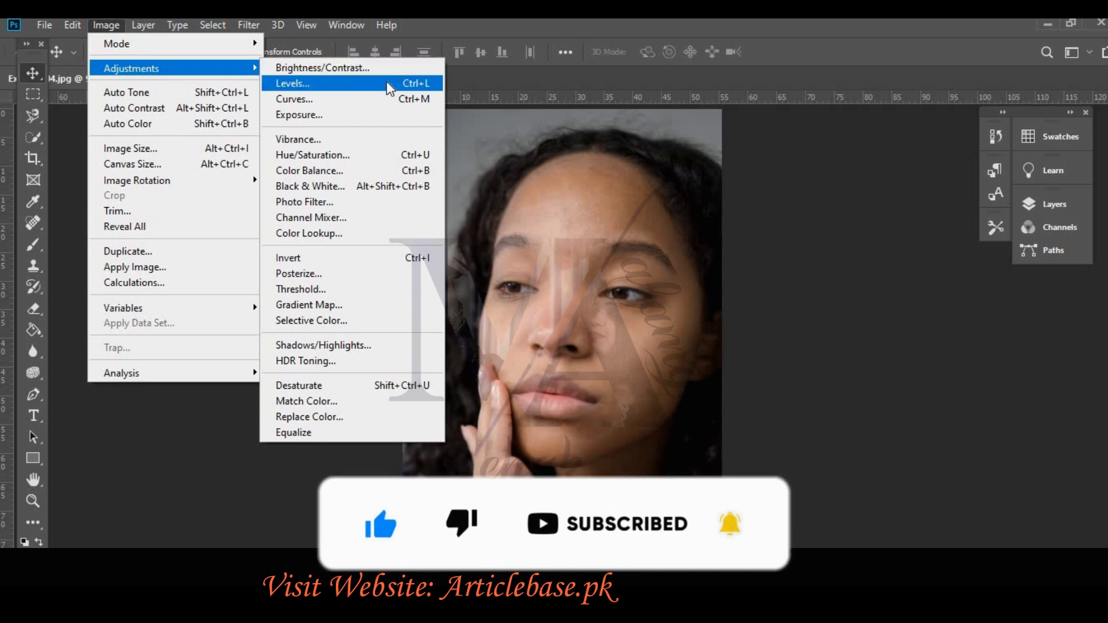
click(399, 69)
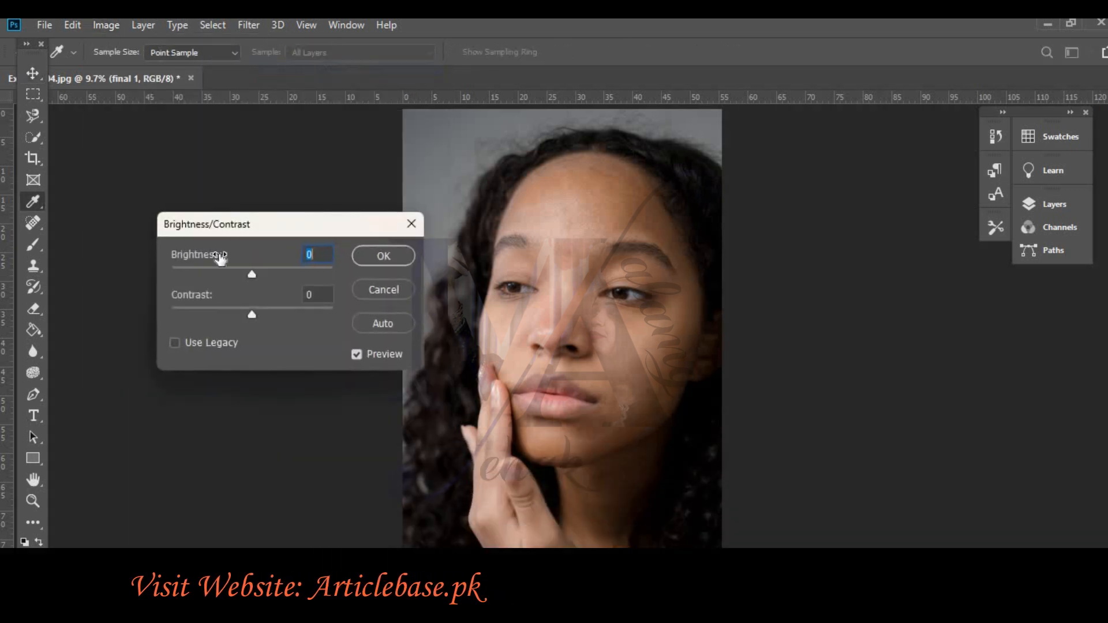
drag(253, 275, 257, 276)
click(252, 317)
drag(254, 316, 256, 316)
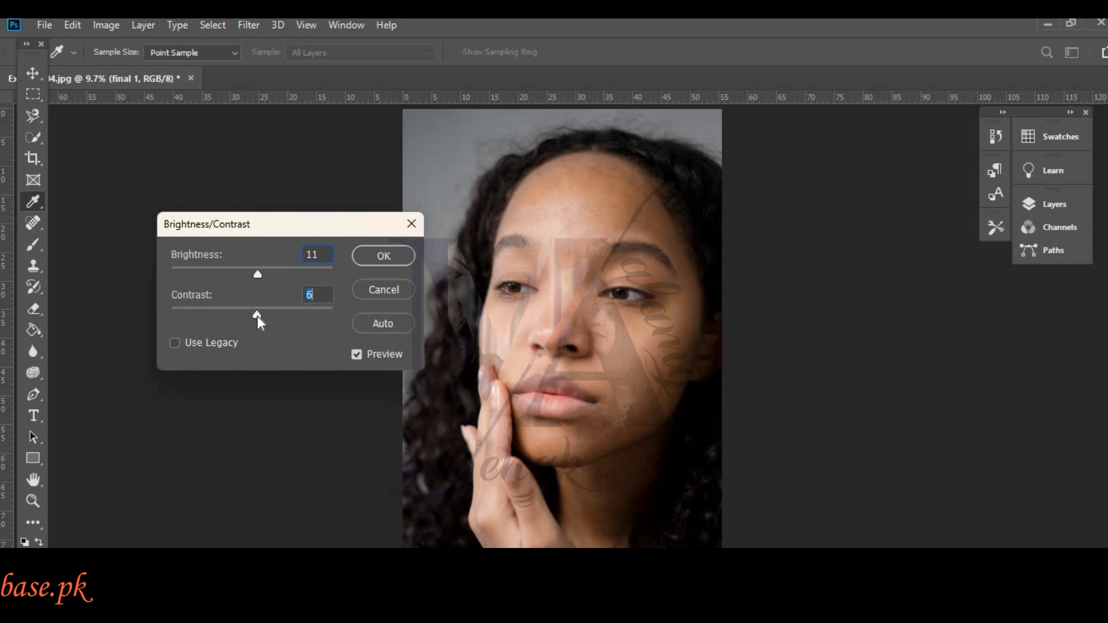
- Capture the portrait and its Brightness/Contrast settings as a screenshot with Snipping Tool
key(alt+Tab)
click(387, 261)
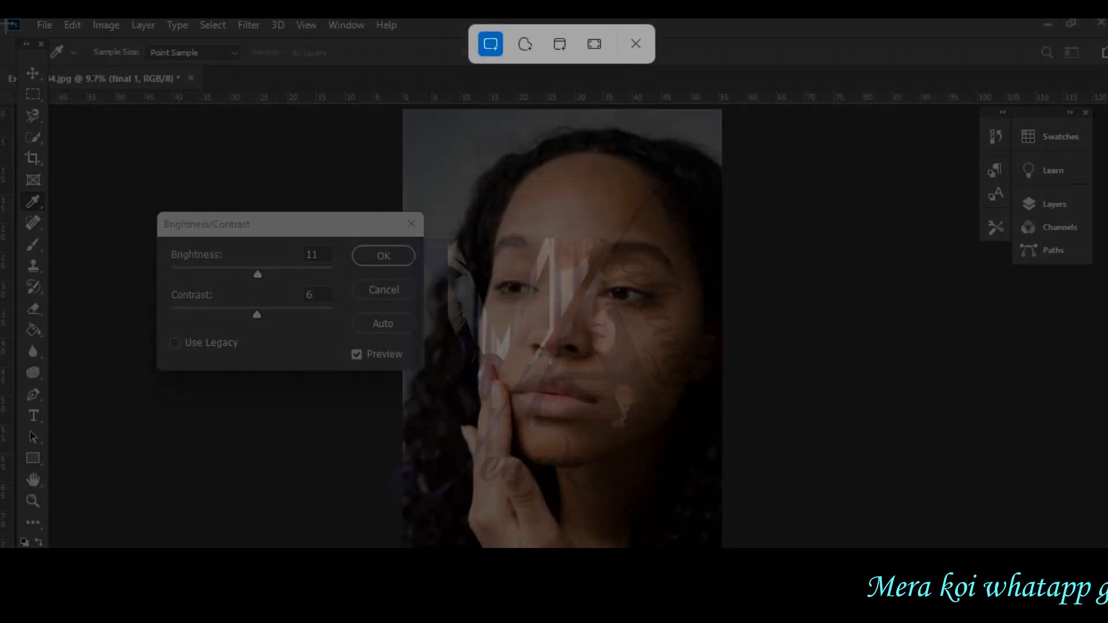
drag(5, 19, 1011, 548)
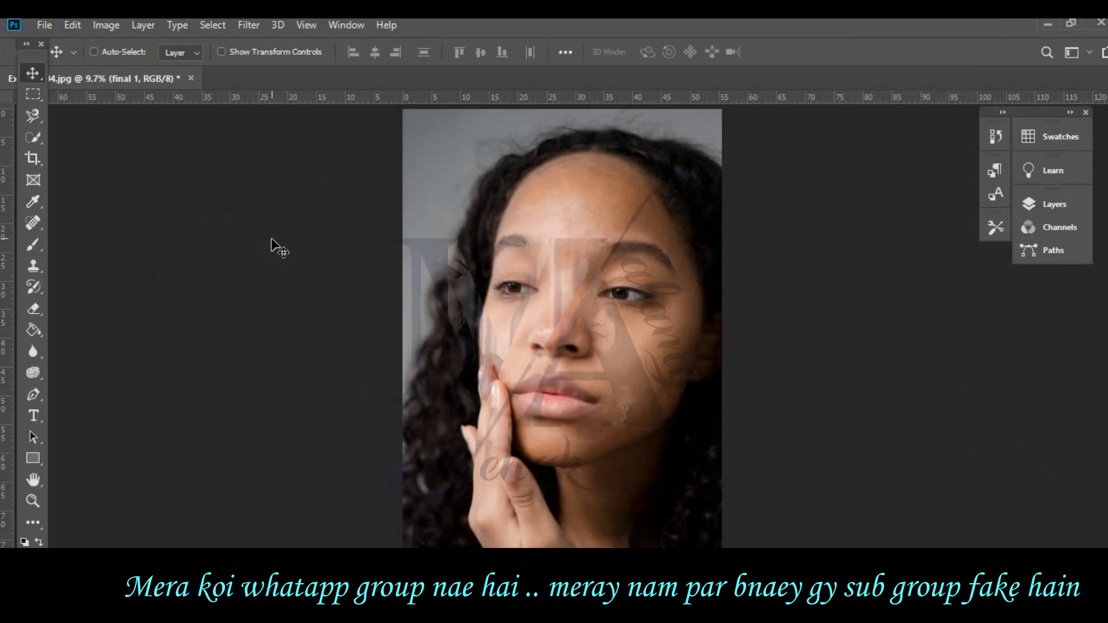
- Adjust Levels on the "final 1" layer using the Midtones Brighter preset and an output white level of 213
click(115, 25)
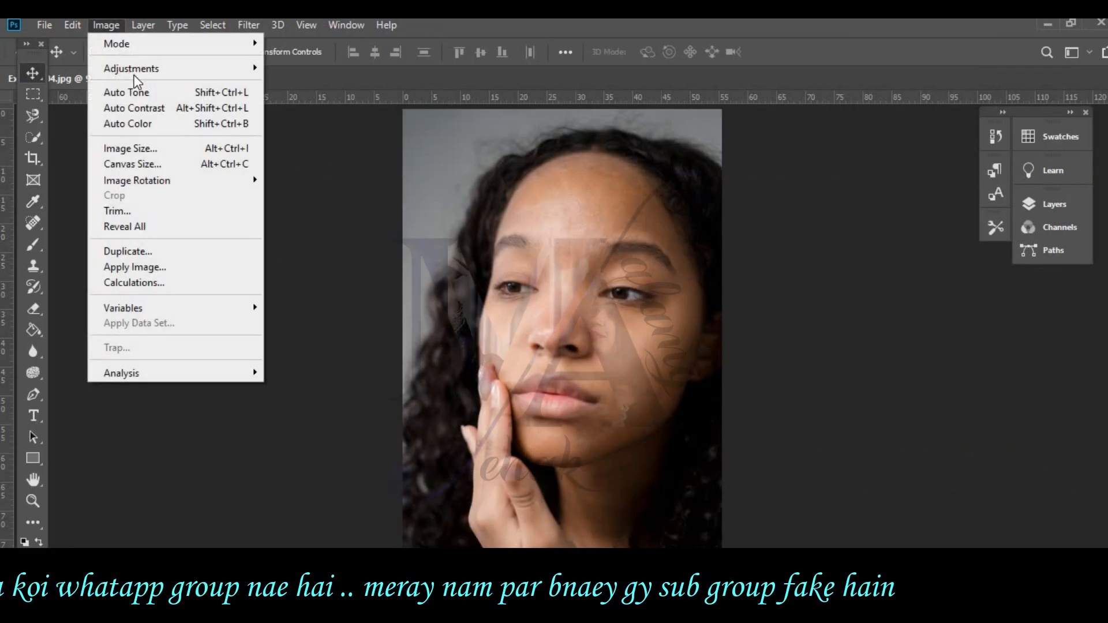
mouse_move(202, 69)
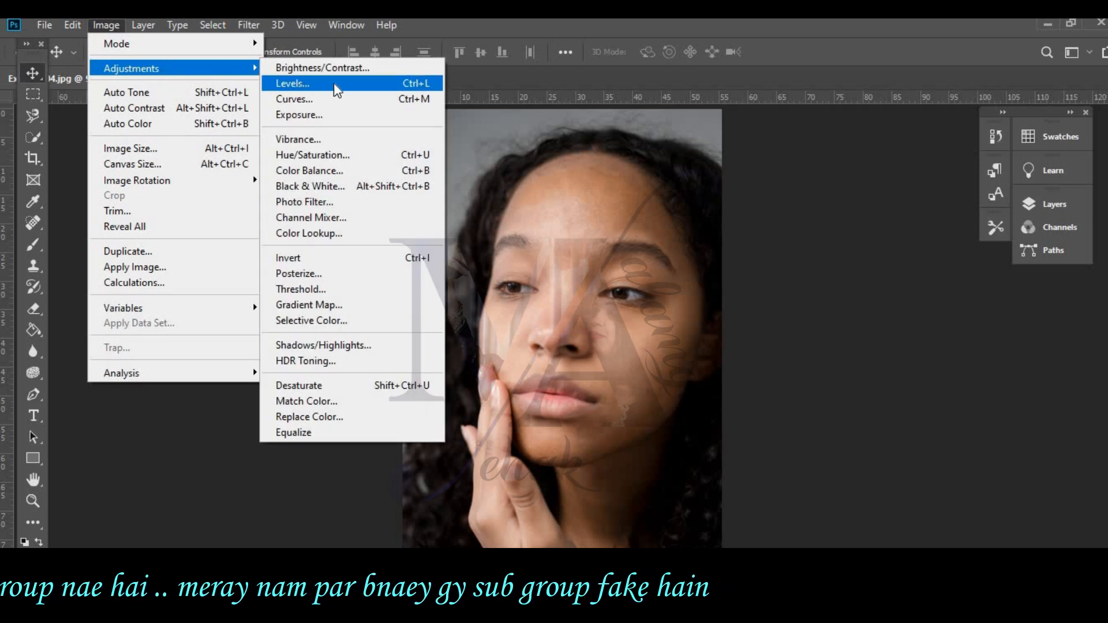
click(372, 88)
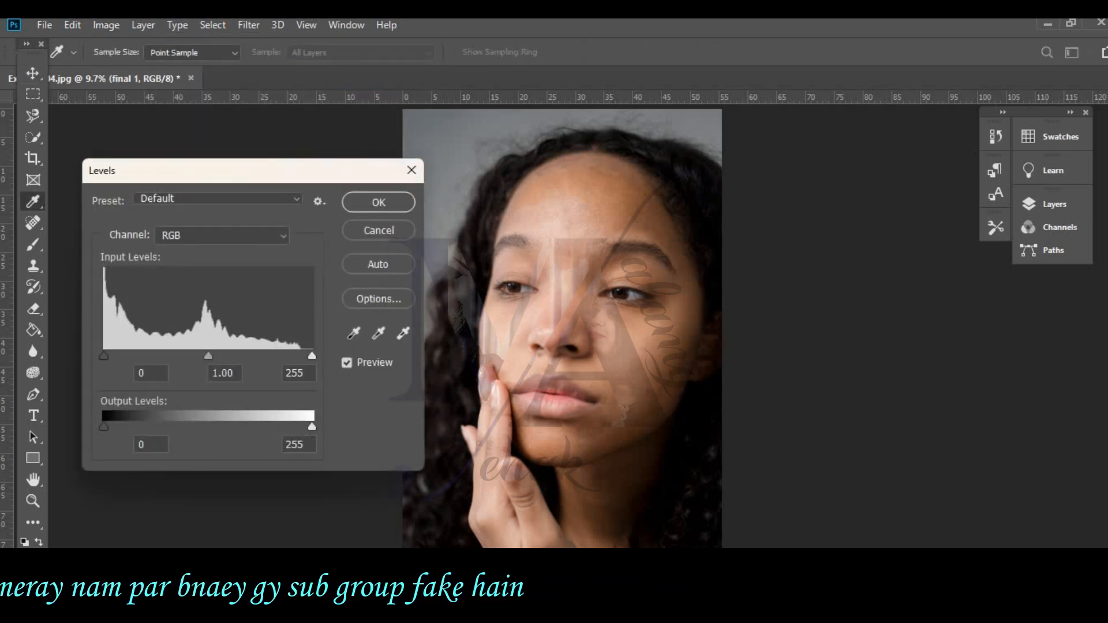
click(296, 201)
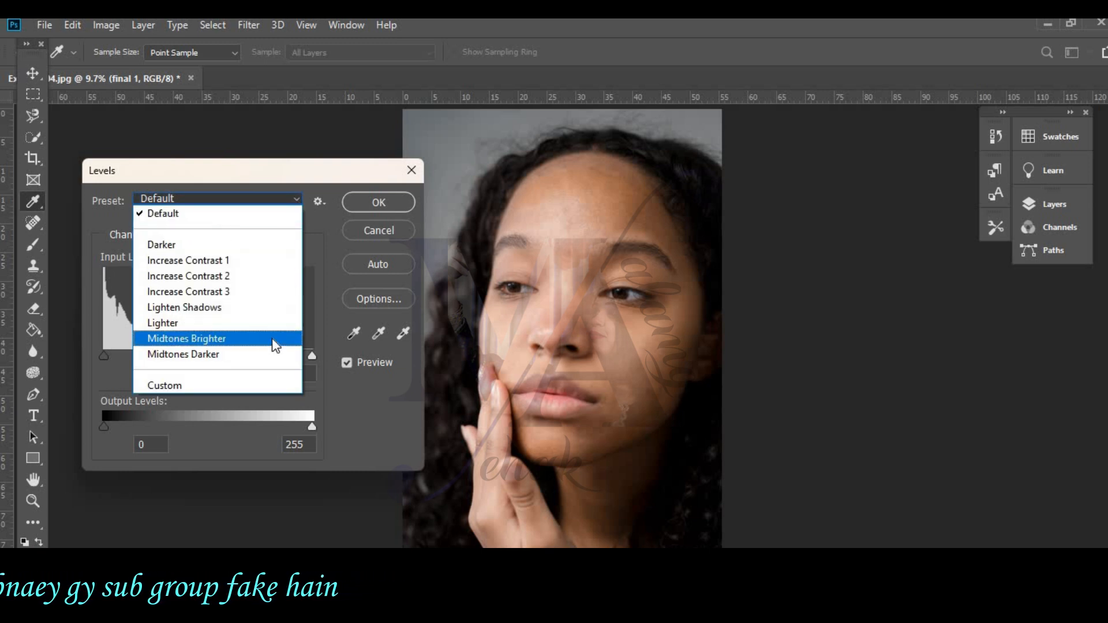
click(272, 339)
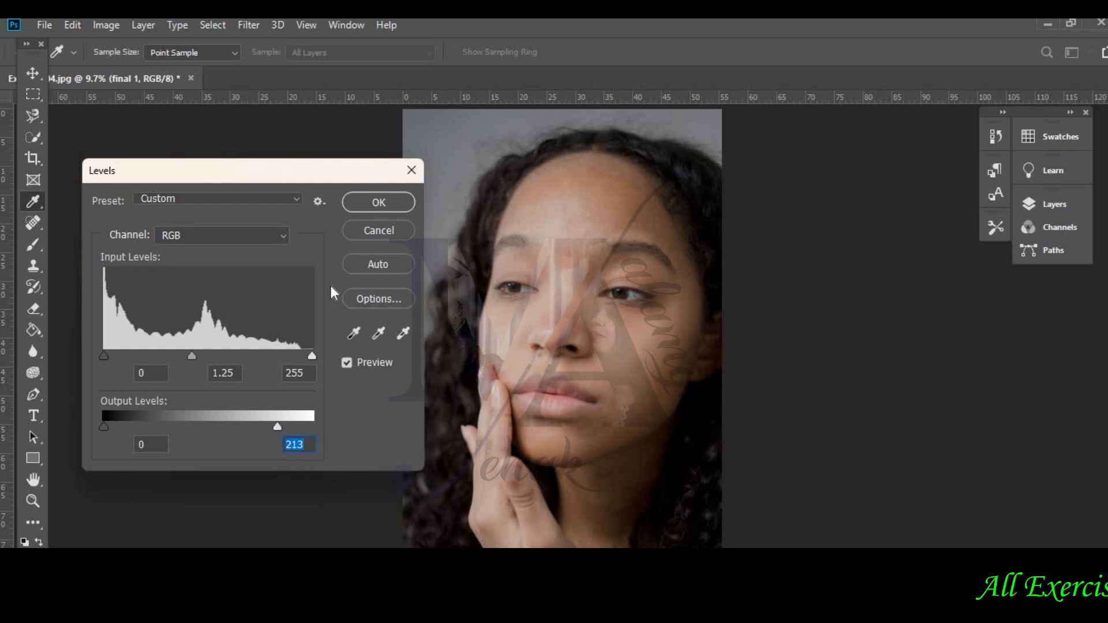
click(245, 198)
click(191, 339)
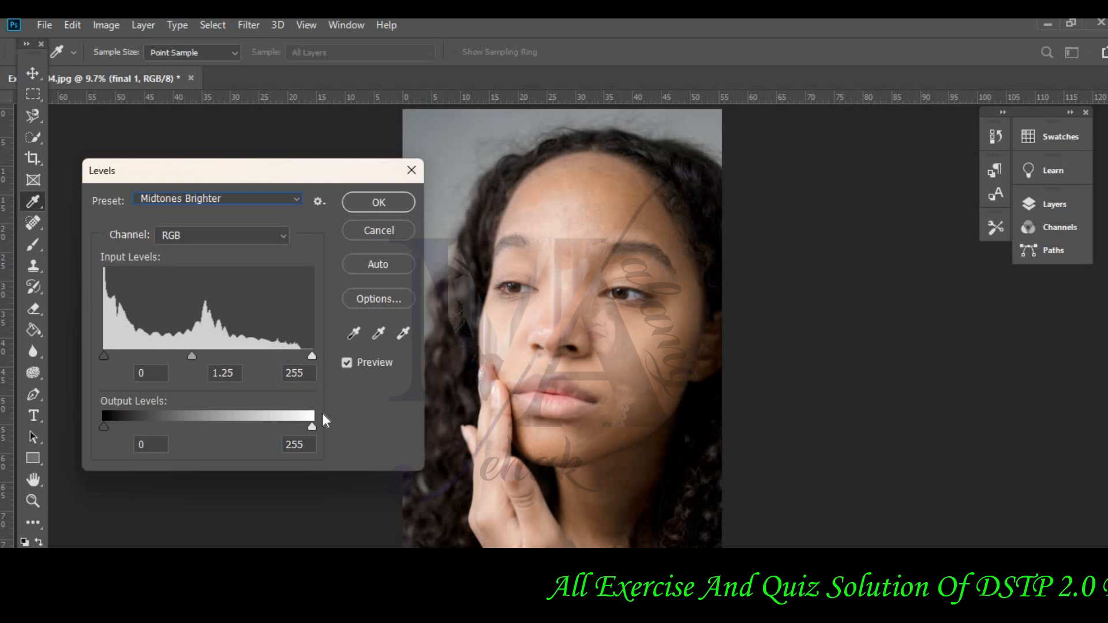
drag(311, 428, 287, 428)
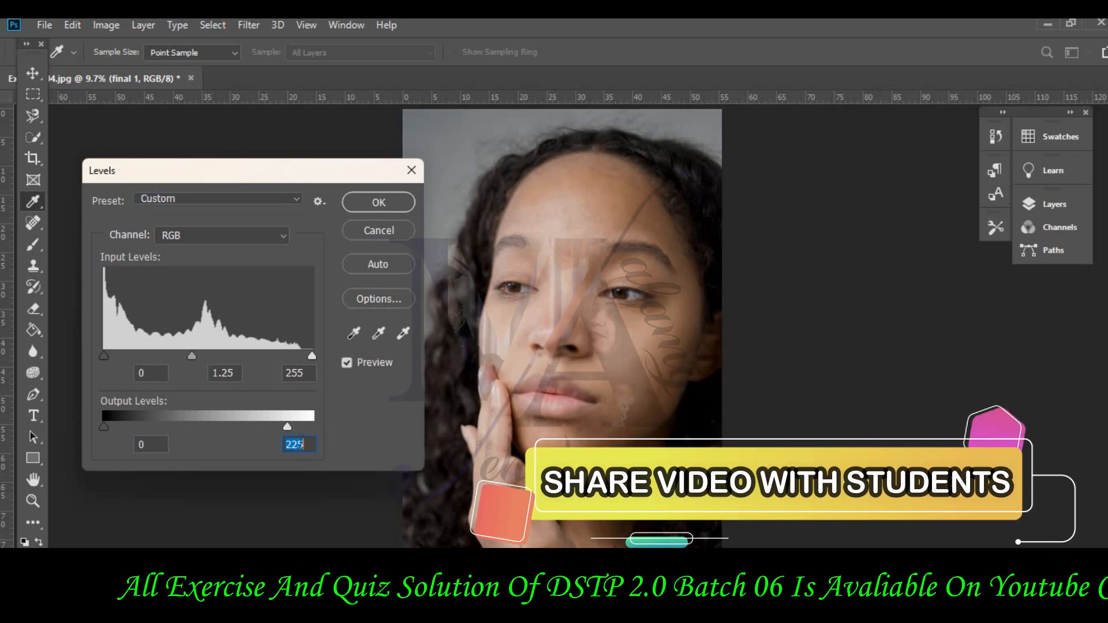
text(213)
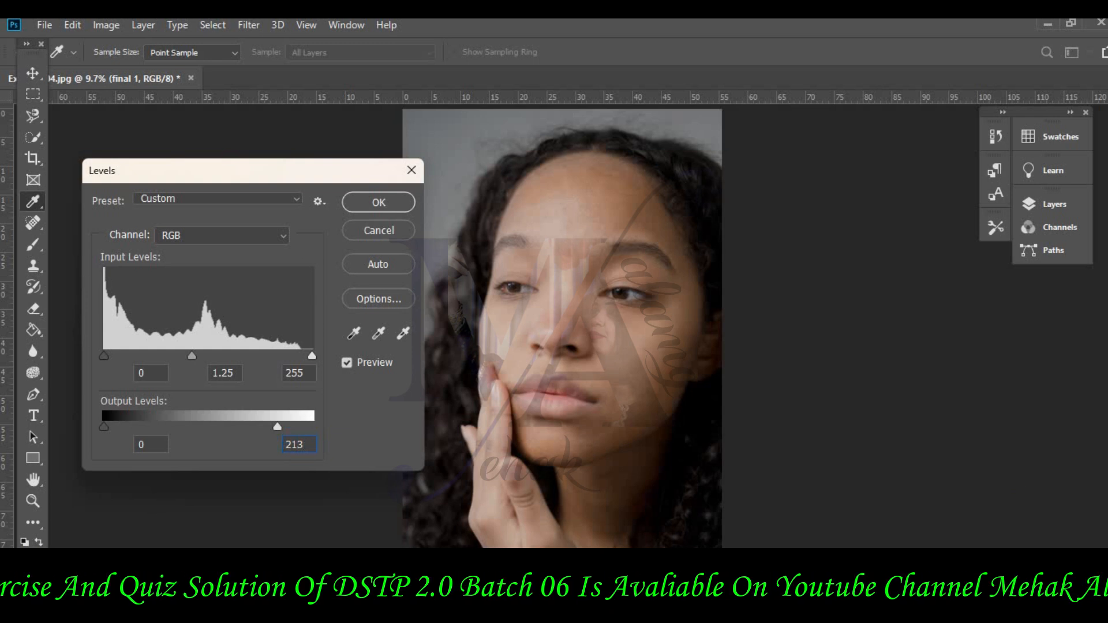
- Capture the Levels settings with the portrait in Snipping Tool and paste the screenshot into the Word document
key(alt+Tab)
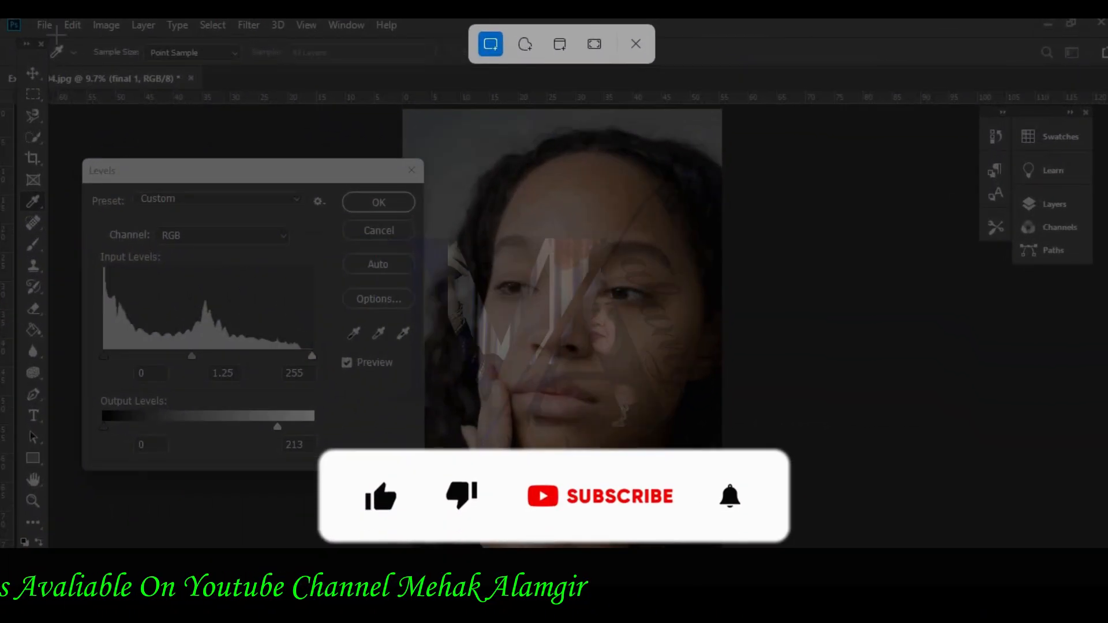
drag(3, 19, 1102, 547)
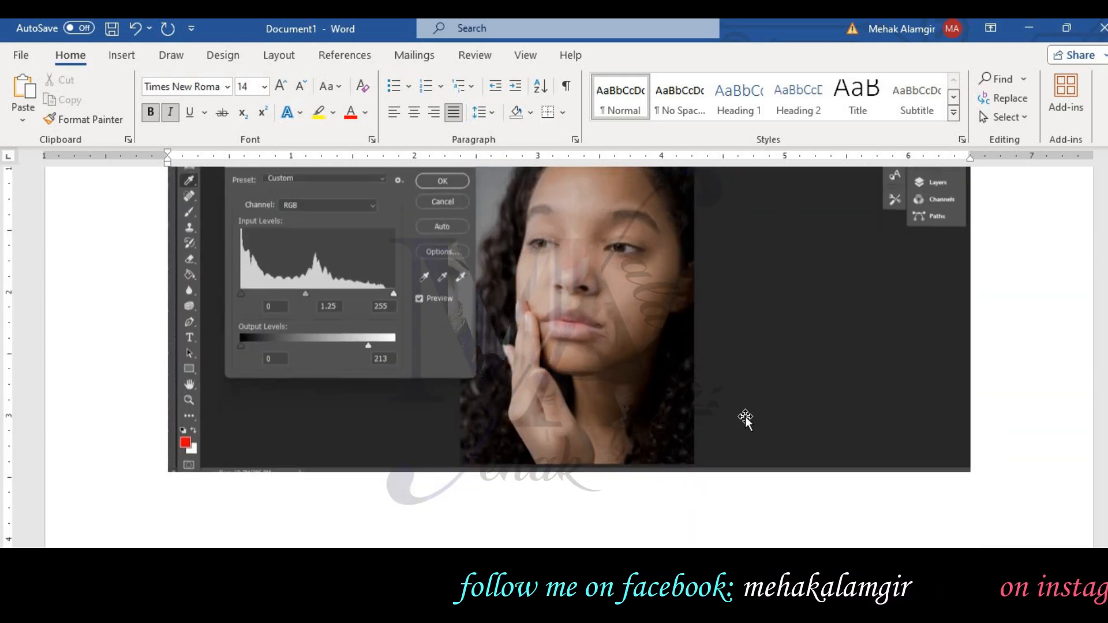
key(ctrl+v)
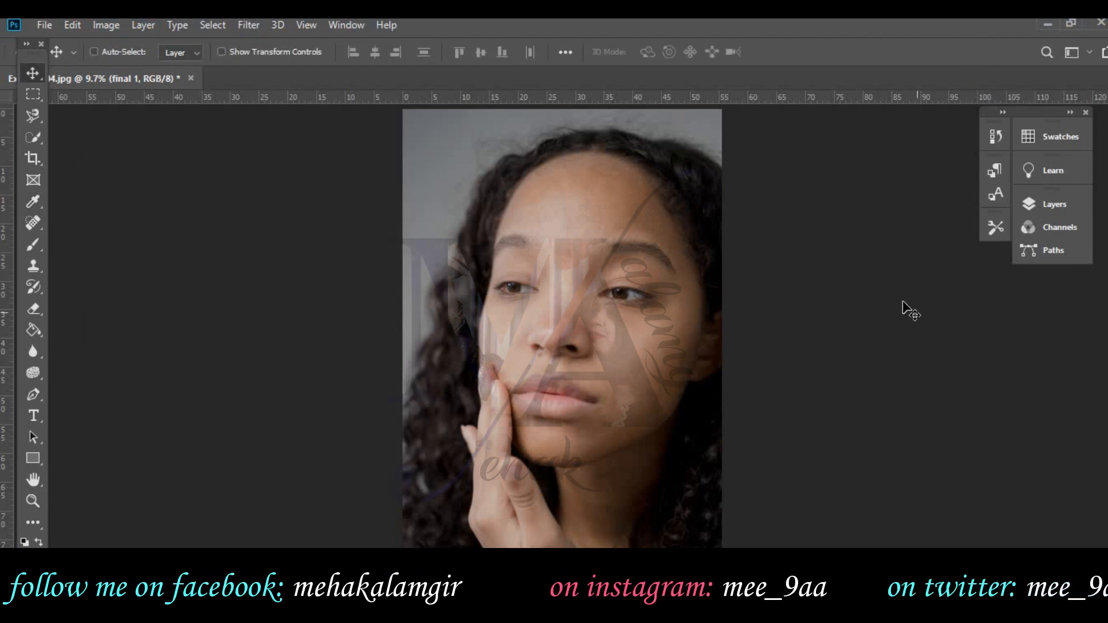
- Adjust Shadows/Highlights on the "final 1" layer with shadows at 13% and highlights at 0%
click(113, 26)
mouse_move(213, 69)
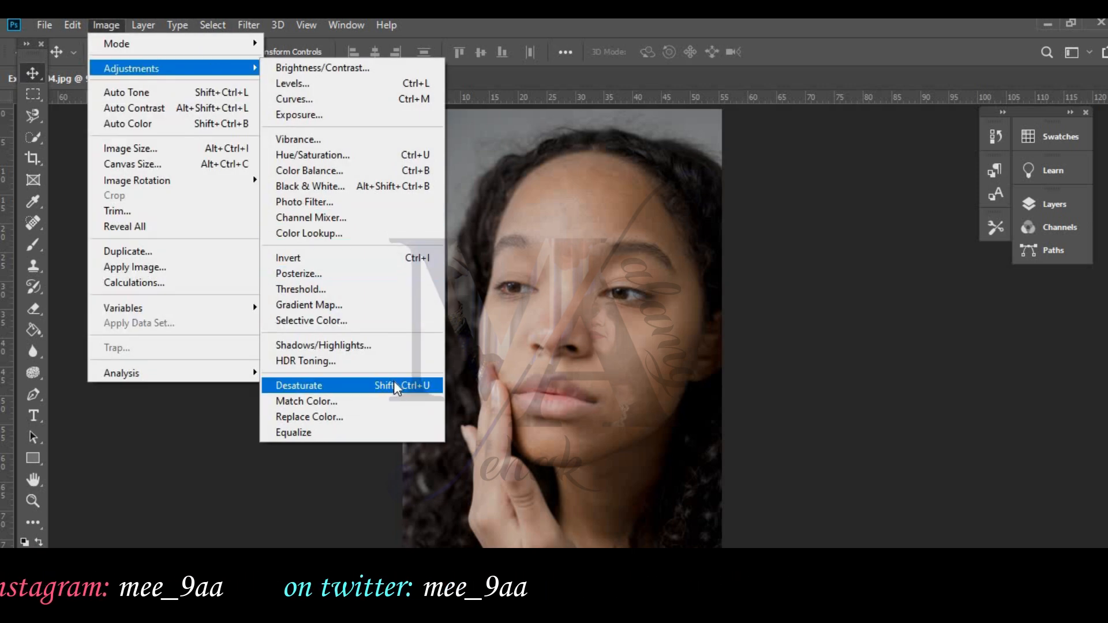
click(422, 343)
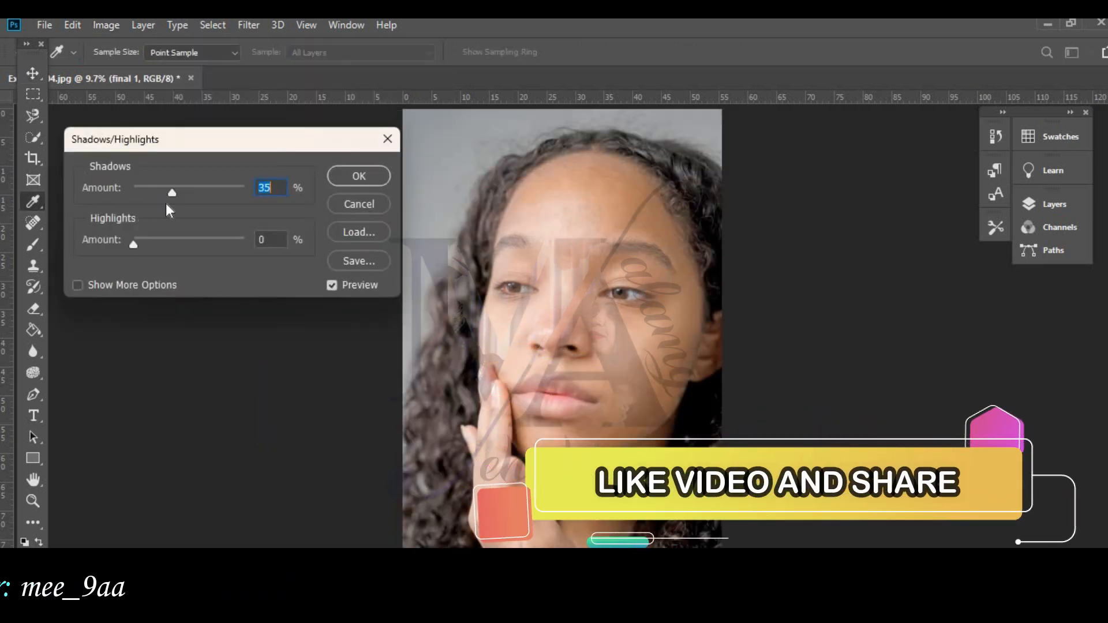
mouse_move(135, 247)
mouse_down()
mouse_move(247, 254)
mouse_move(133, 258)
mouse_up()
drag(170, 196, 150, 199)
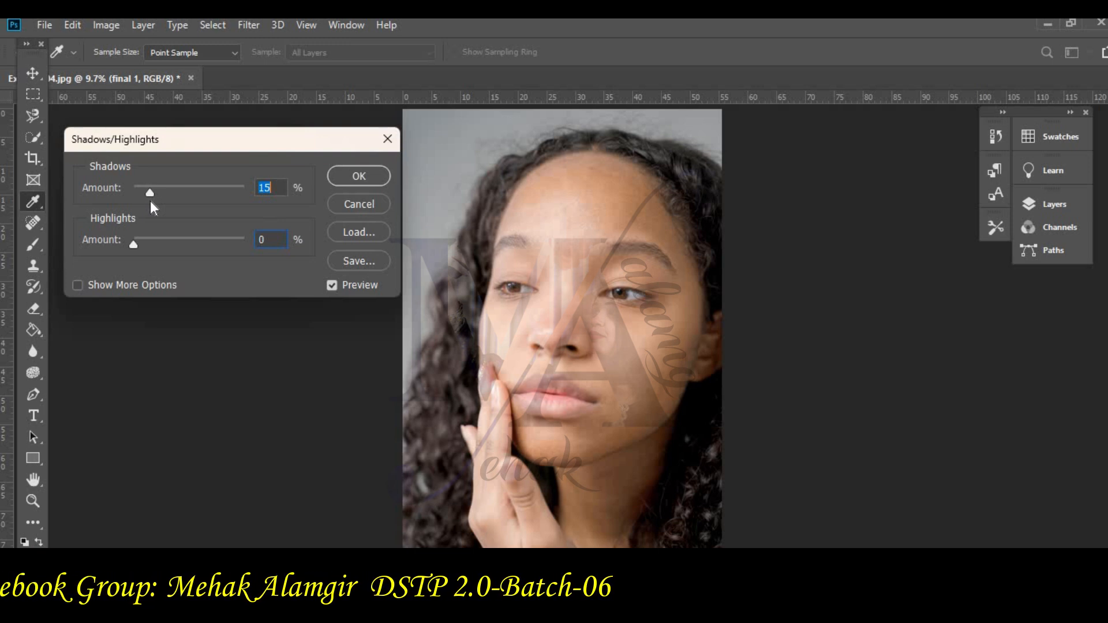
drag(150, 200, 148, 202)
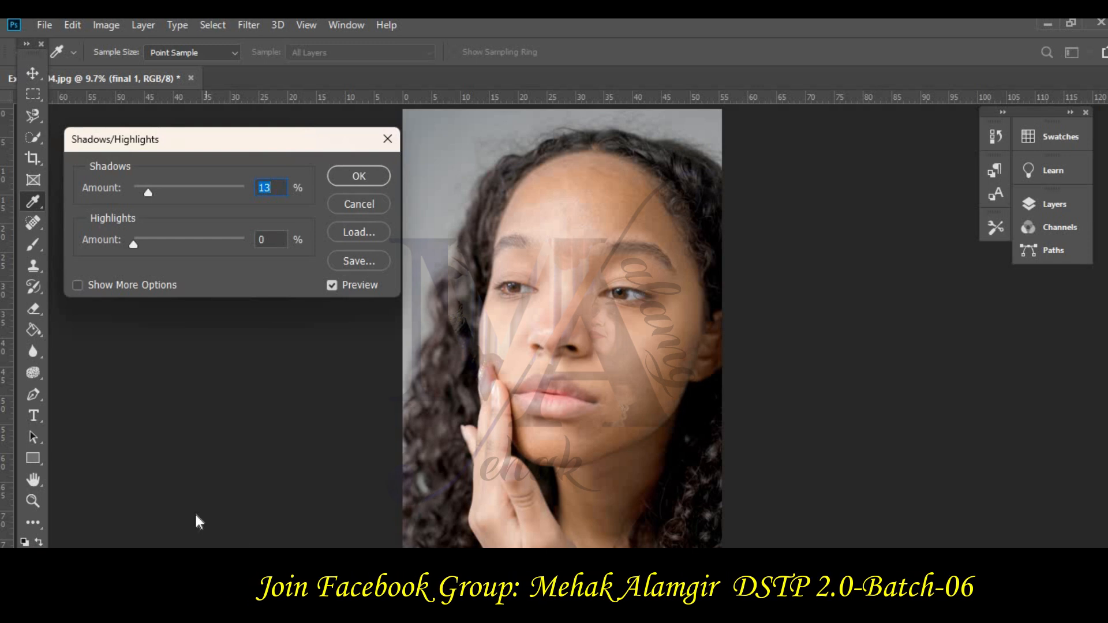
- Capture the Shadows/Highlights settings with Snipping Tool and apply the adjustment to the portrait
click(231, 594)
click(389, 258)
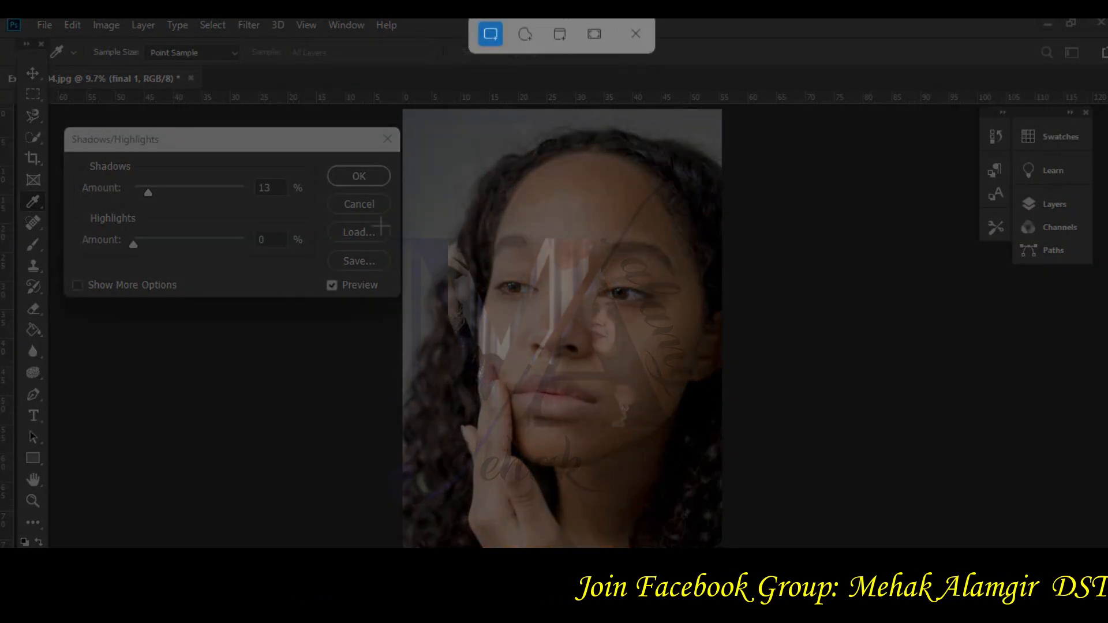
drag(5, 19, 1096, 546)
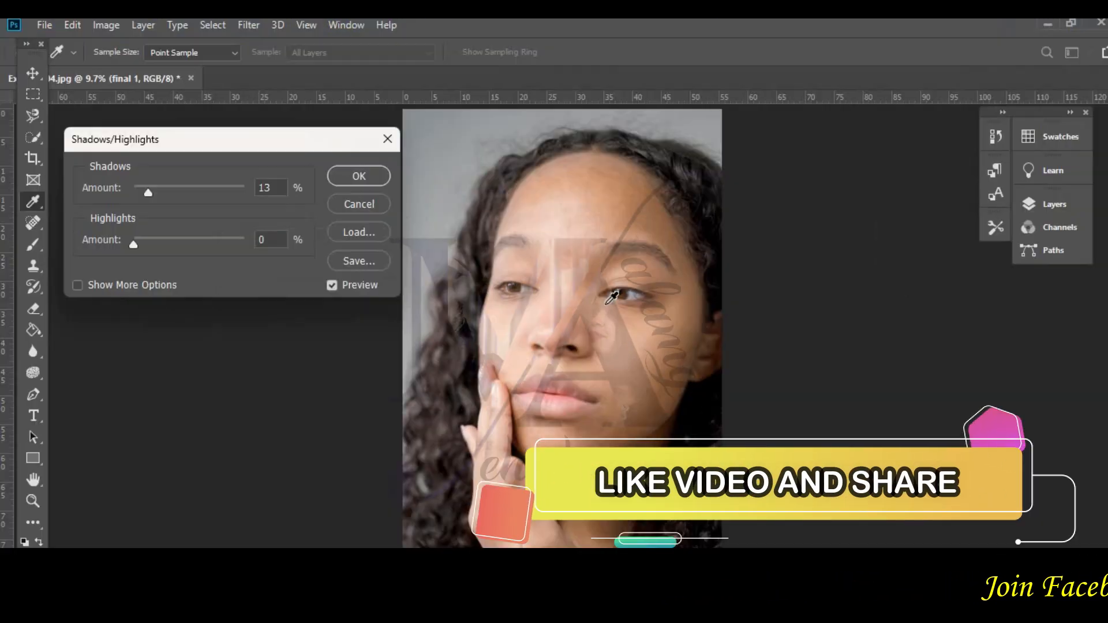
click(378, 175)
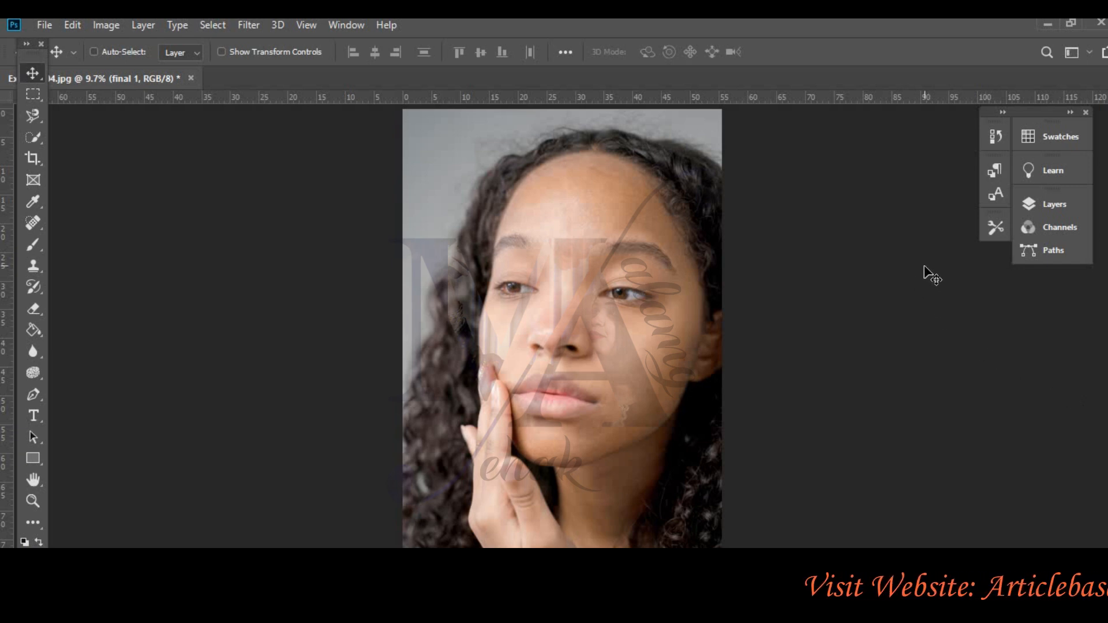
click(240, 28)
mouse_move(306, 355)
click(487, 433)
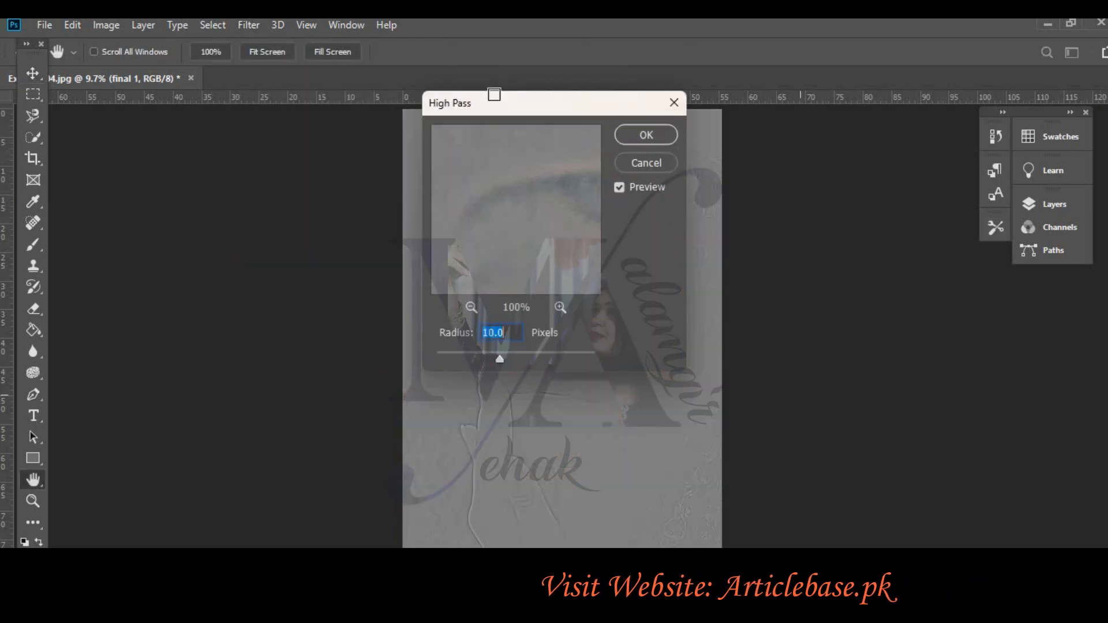
click(153, 342)
click(153, 342)
drag(131, 400, 161, 397)
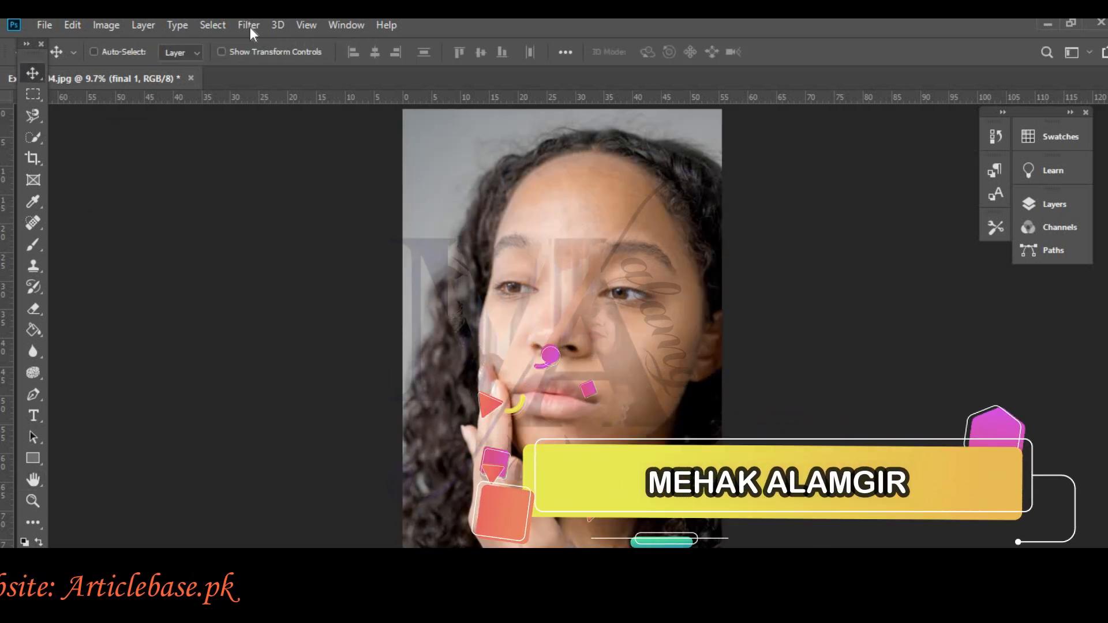
- Apply a Gaussian Blur with a radius of 0.8 pixels to the "final 1" layer
click(249, 25)
mouse_move(304, 210)
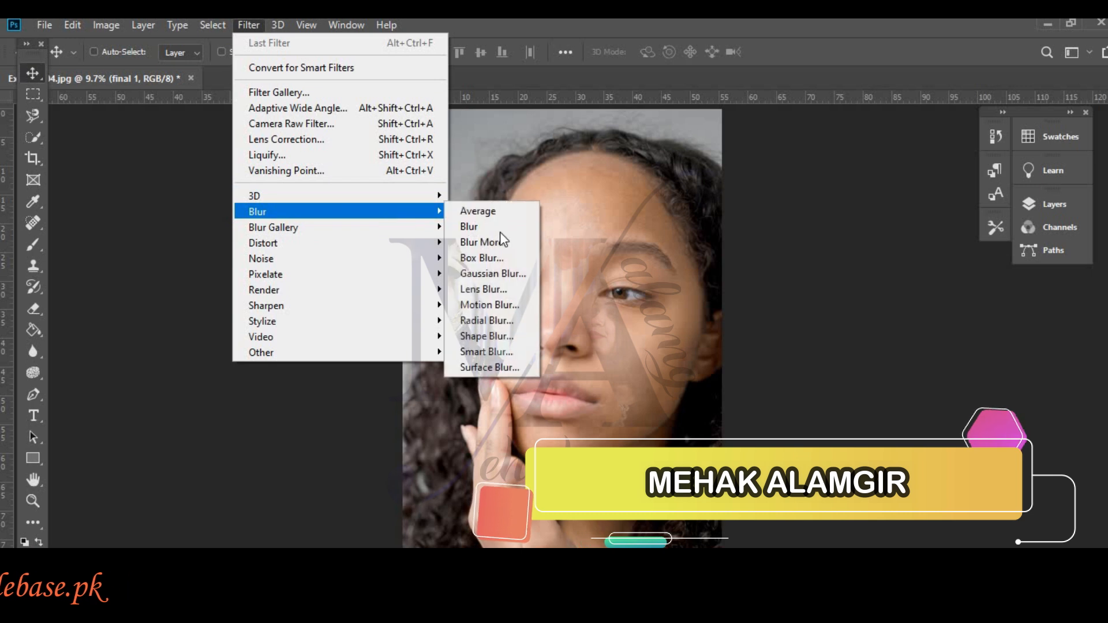
click(524, 274)
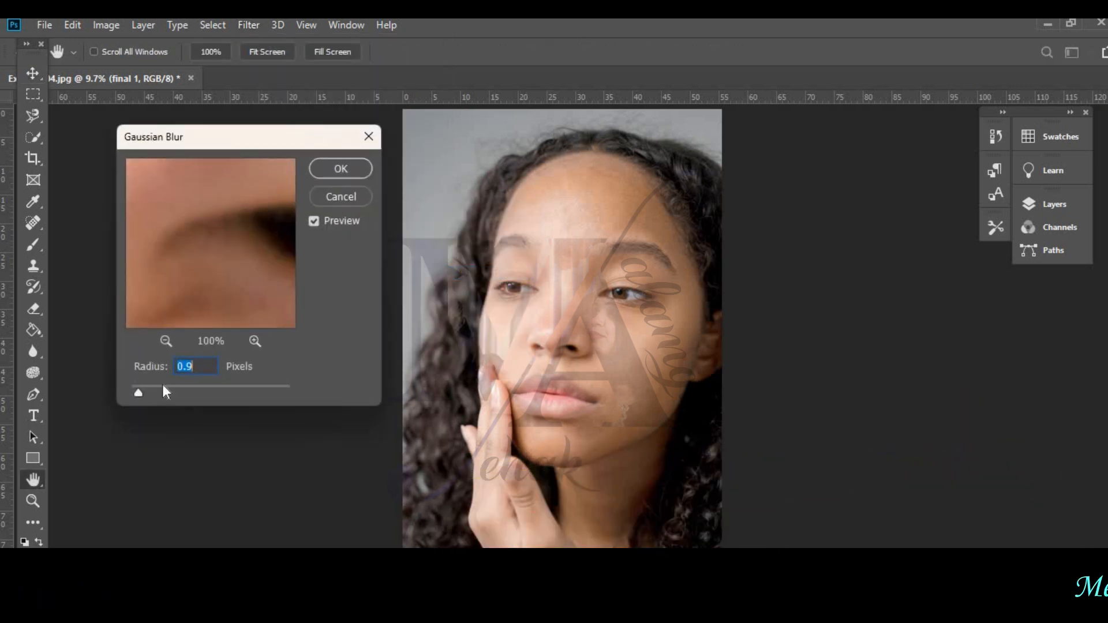
click(165, 340)
click(165, 341)
click(165, 340)
click(165, 341)
mouse_move(140, 395)
mouse_down()
mouse_move(330, 394)
mouse_move(155, 406)
mouse_move(135, 392)
mouse_up()
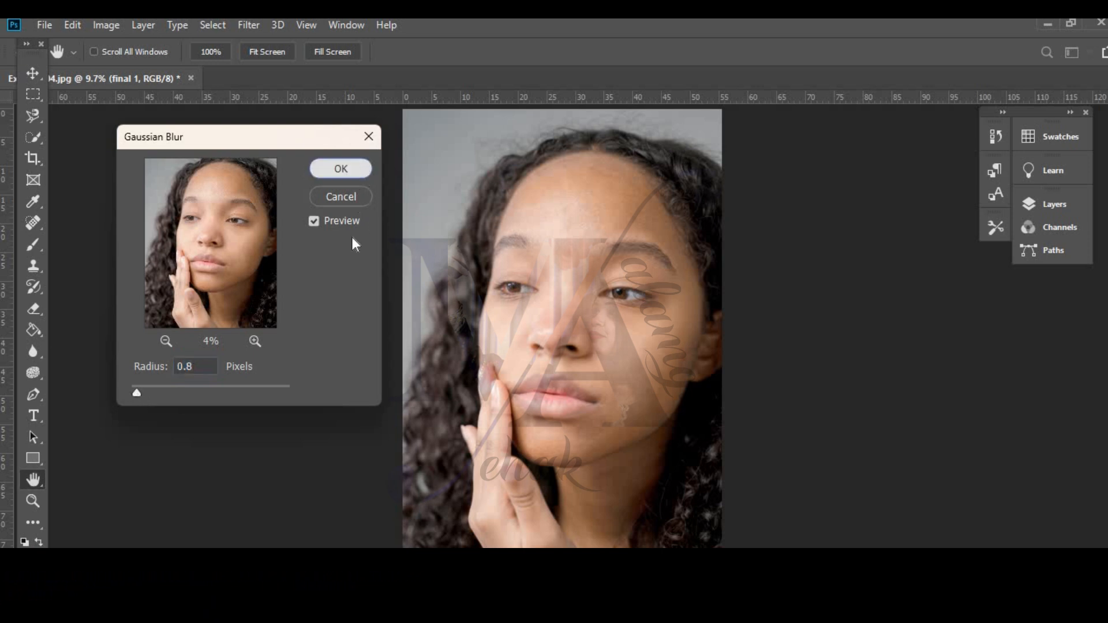
key(Return)
- Reopen Gaussian Blur at a 0.8-pixel radius and zoom its preview out to show the whole portrait at 4%
click(258, 24)
click(256, 25)
click(245, 27)
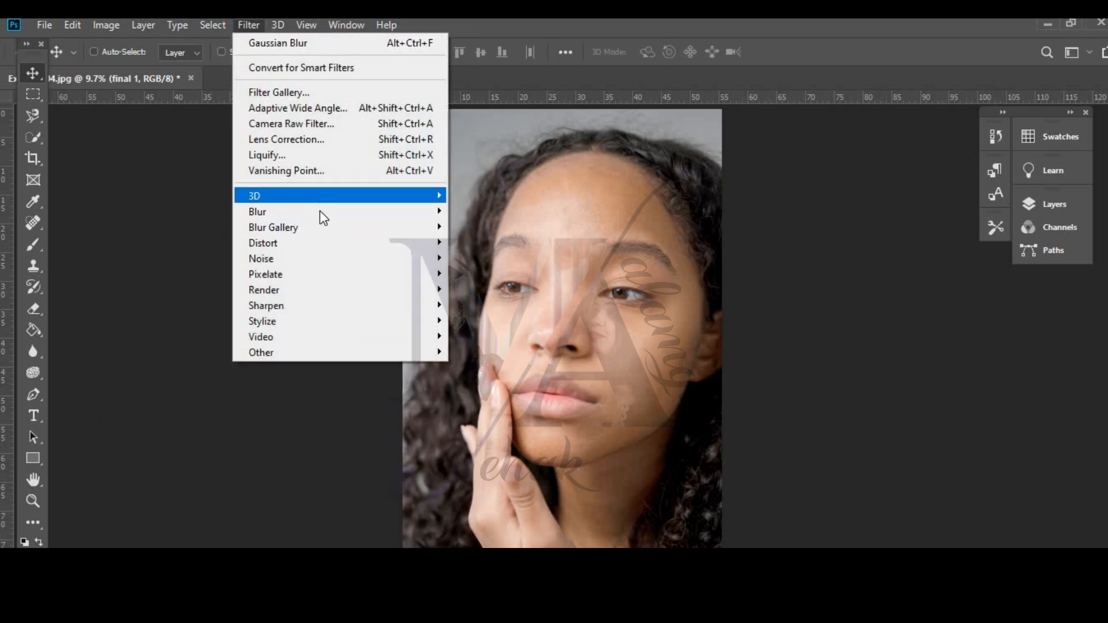
mouse_move(320, 212)
click(494, 273)
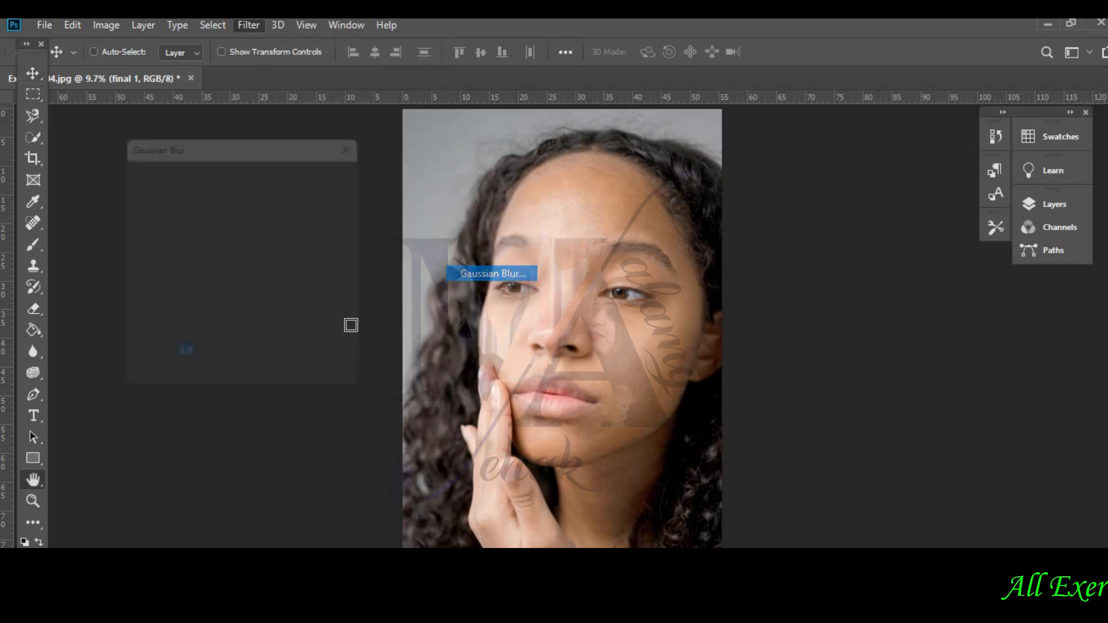
click(166, 341)
click(165, 342)
click(166, 341)
click(166, 341)
click(166, 342)
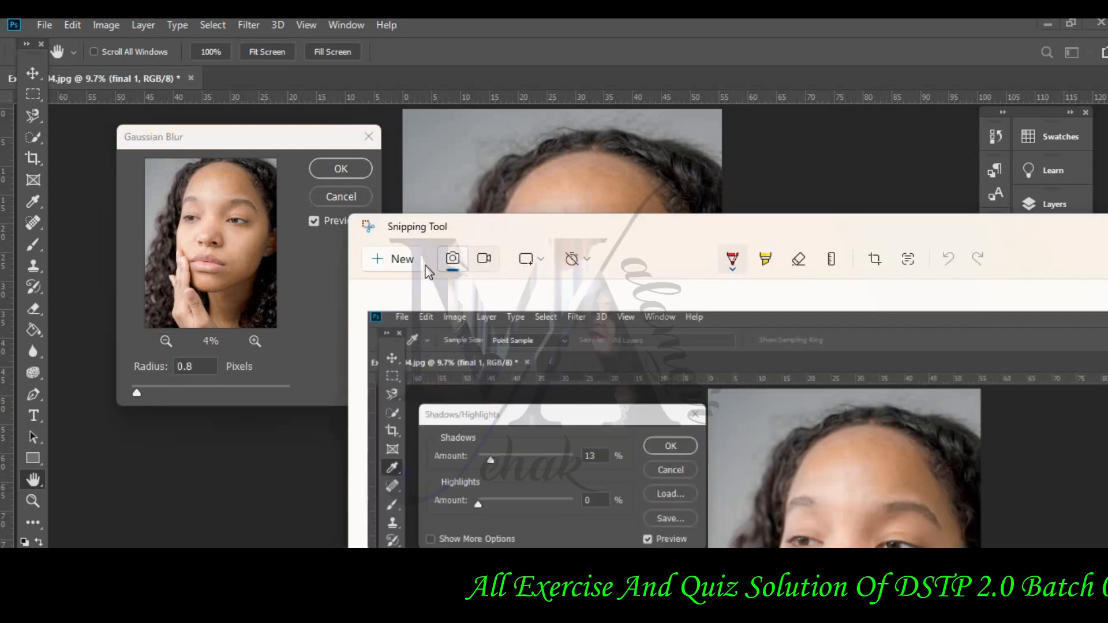
- Capture the Gaussian Blur settings with the portrait in Snipping Tool and apply the blur
click(425, 266)
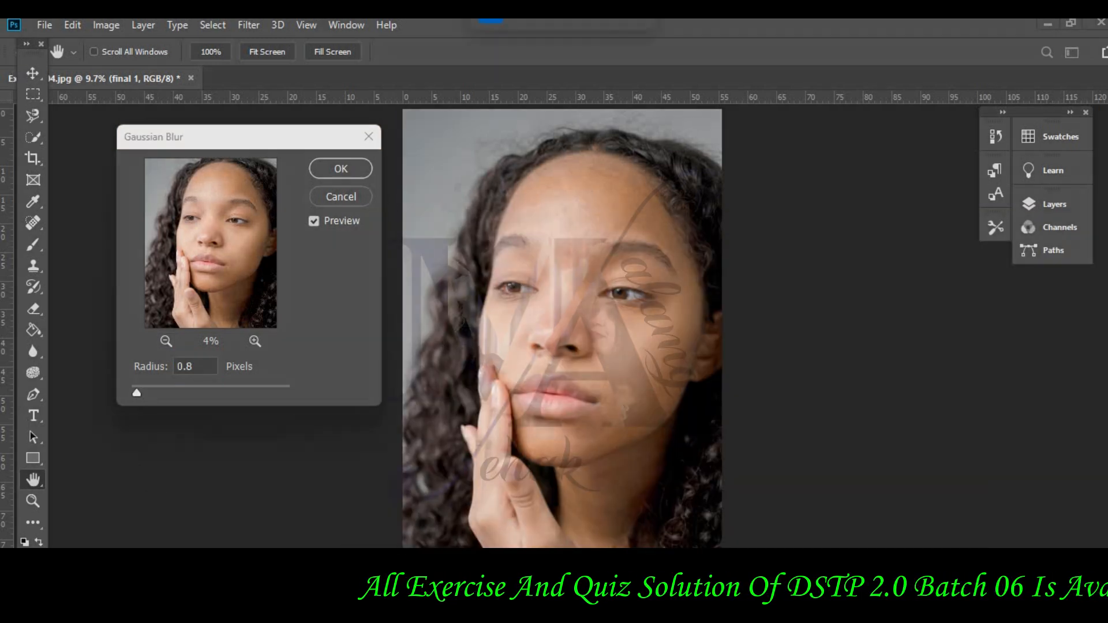
drag(4, 19, 1085, 551)
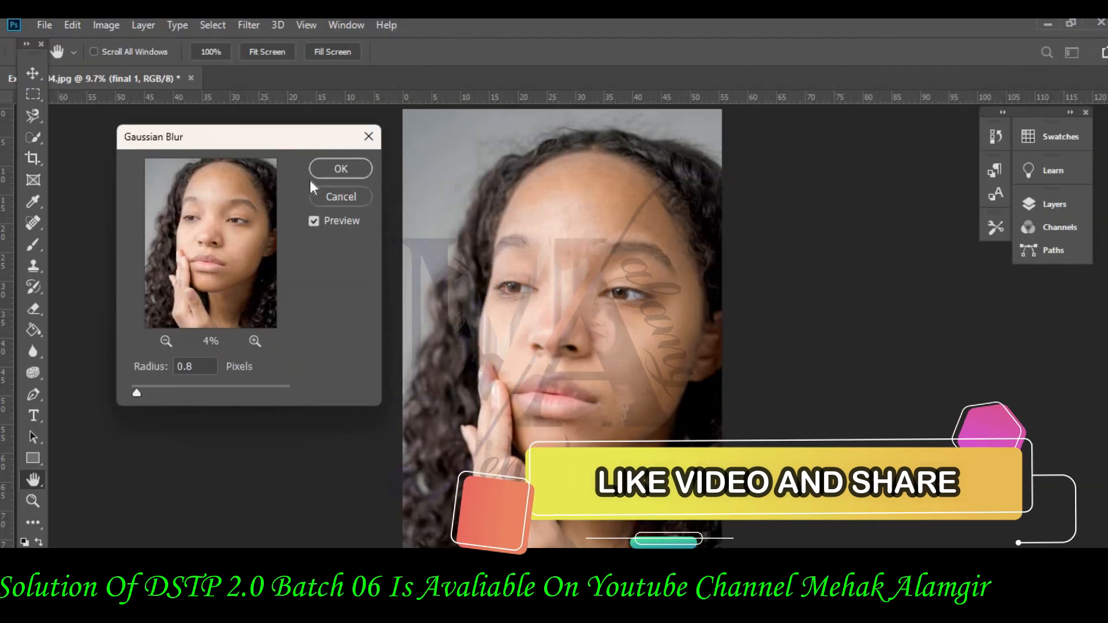
key(Return)
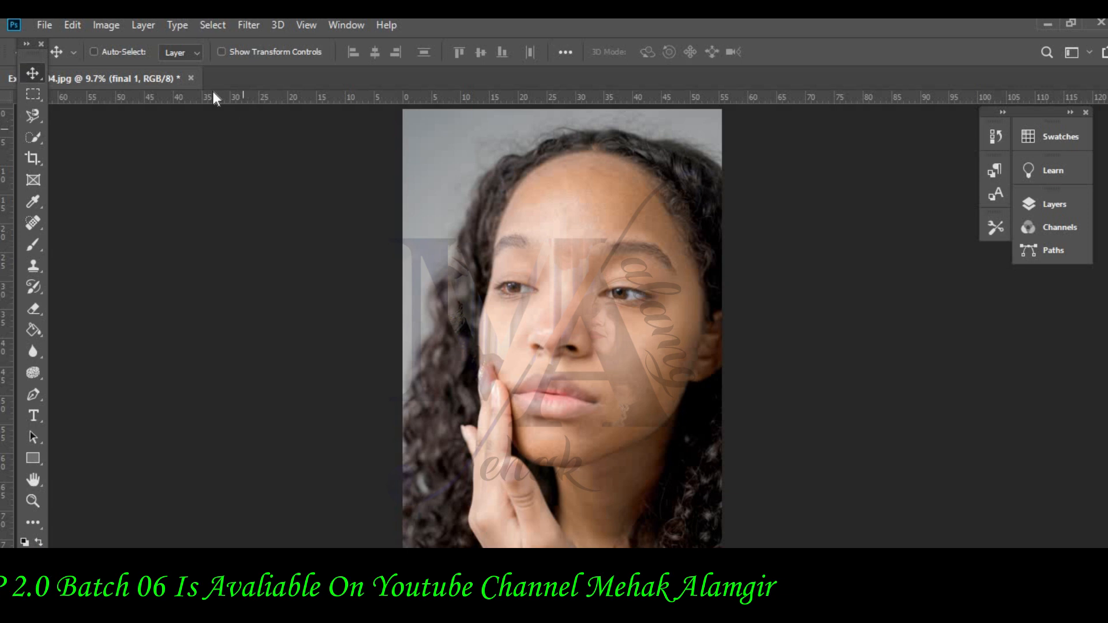
- Sharpen the "final 1" layer with Unsharp Mask at 500% amount and a threshold of 26 levels, raising the radius slightly
click(105, 26)
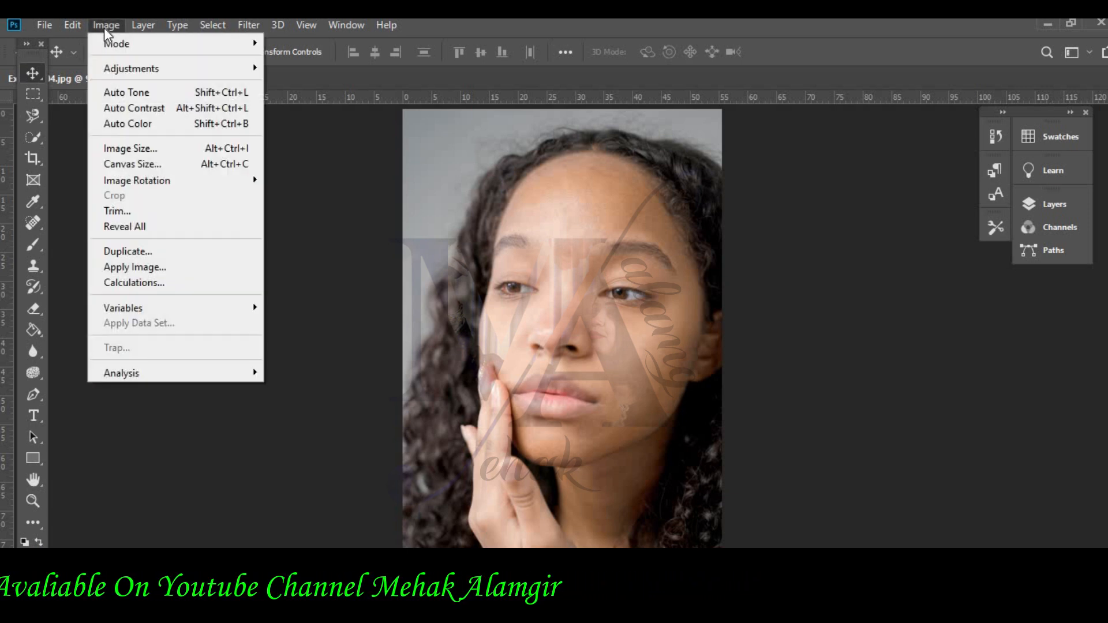
mouse_move(73, 25)
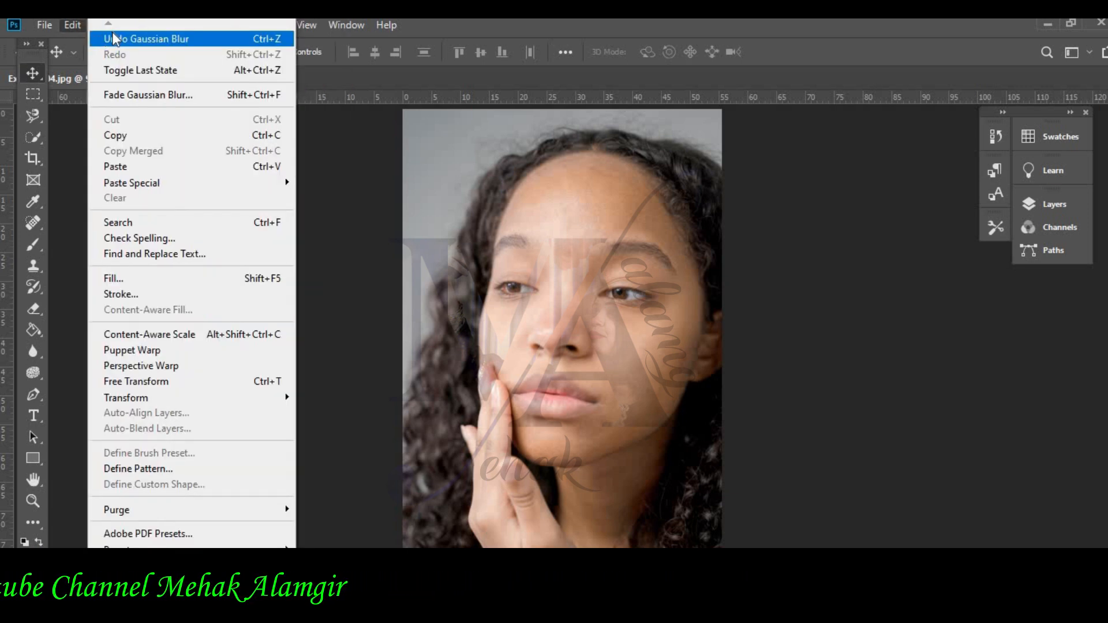
click(237, 26)
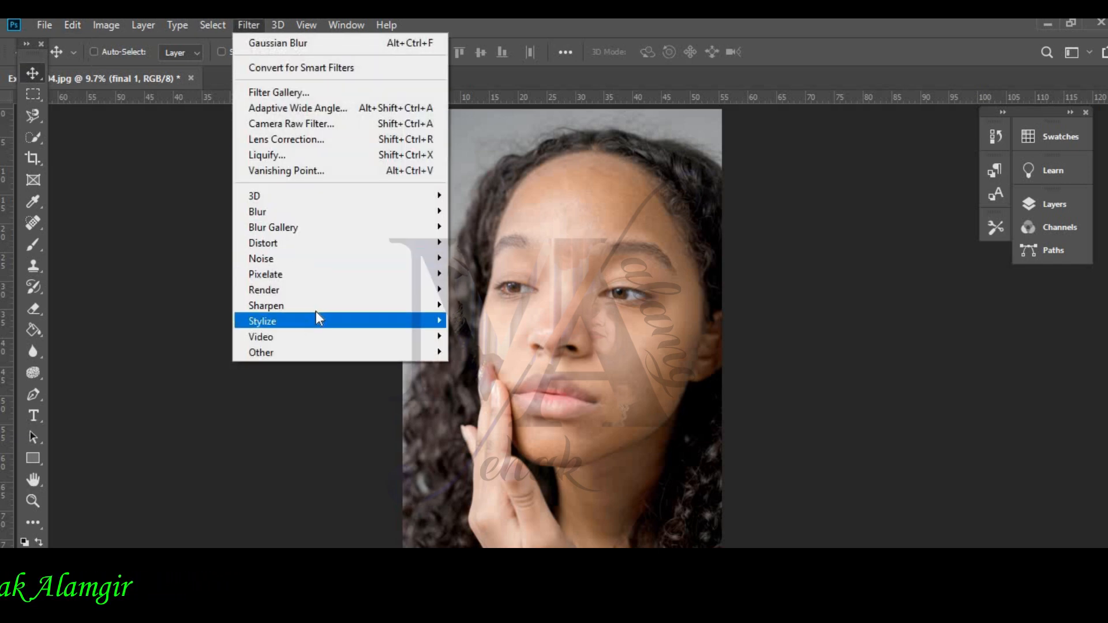
mouse_move(430, 307)
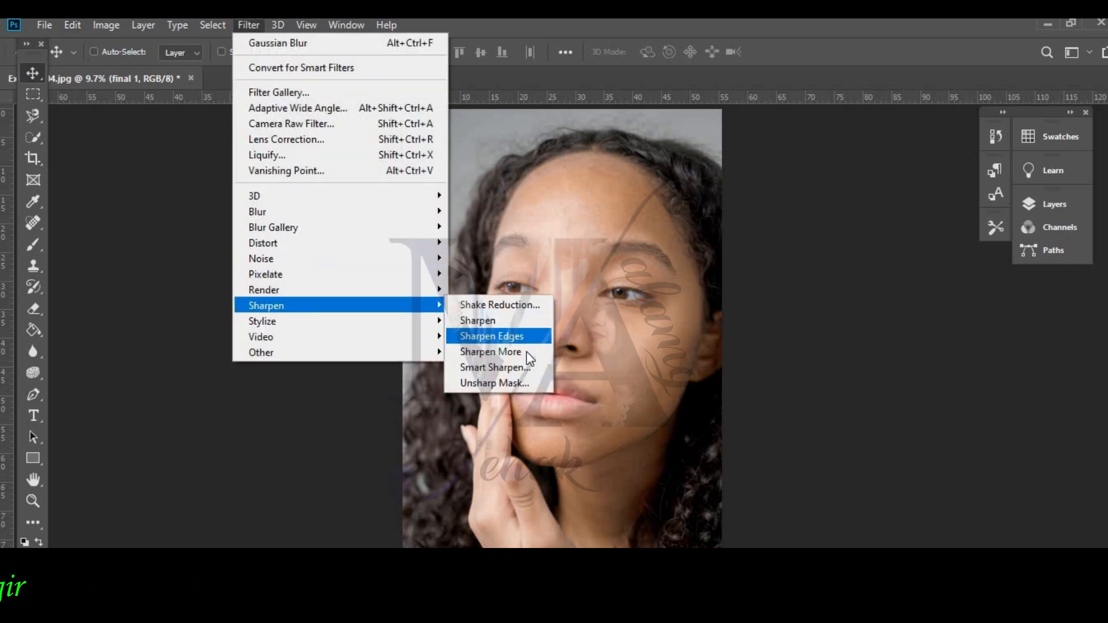
click(499, 376)
click(205, 325)
click(206, 325)
click(206, 325)
click(206, 326)
click(206, 325)
click(205, 325)
click(206, 326)
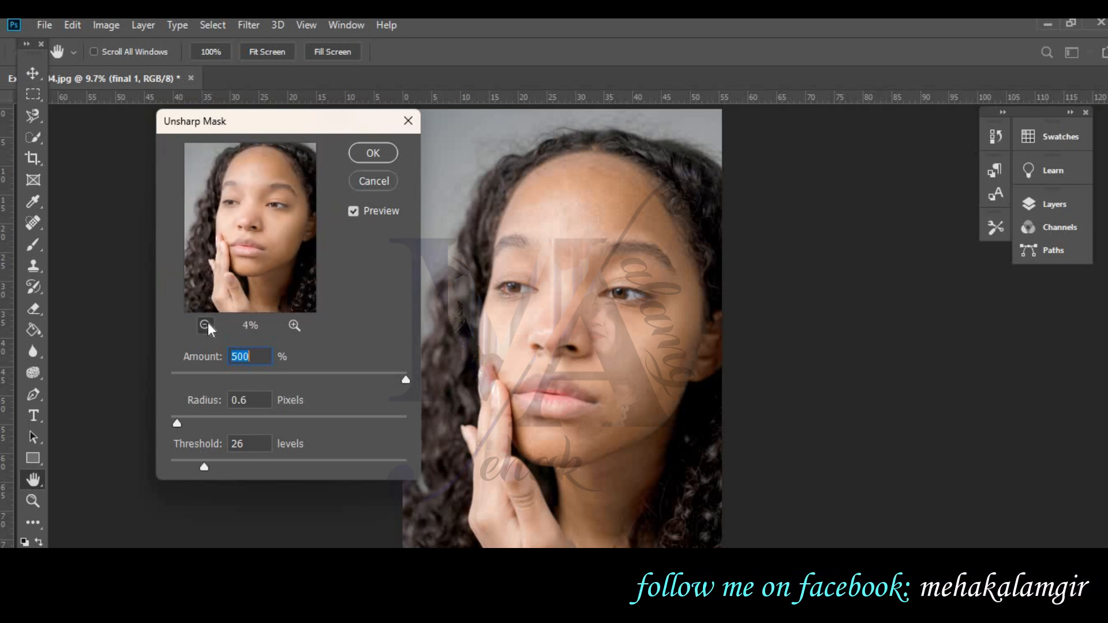
click(206, 325)
drag(343, 383, 421, 379)
drag(179, 423, 183, 423)
click(371, 153)
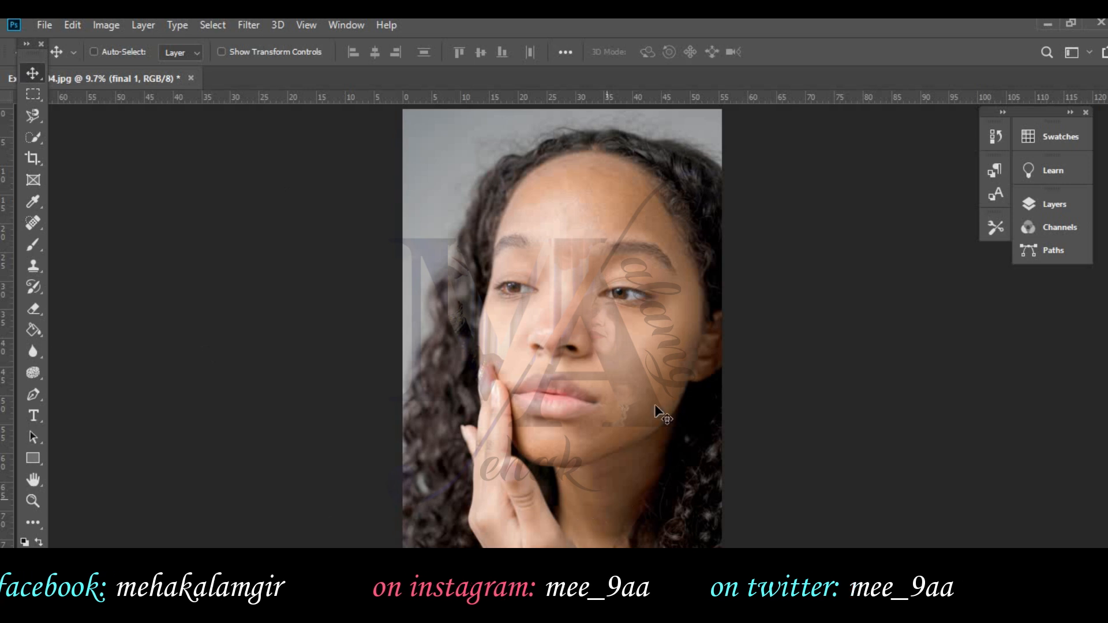
- Dodge the shadowed cheek near the ear with a 322 px brush at 4% hardness, Midtones range and 50% exposure
click(30, 353)
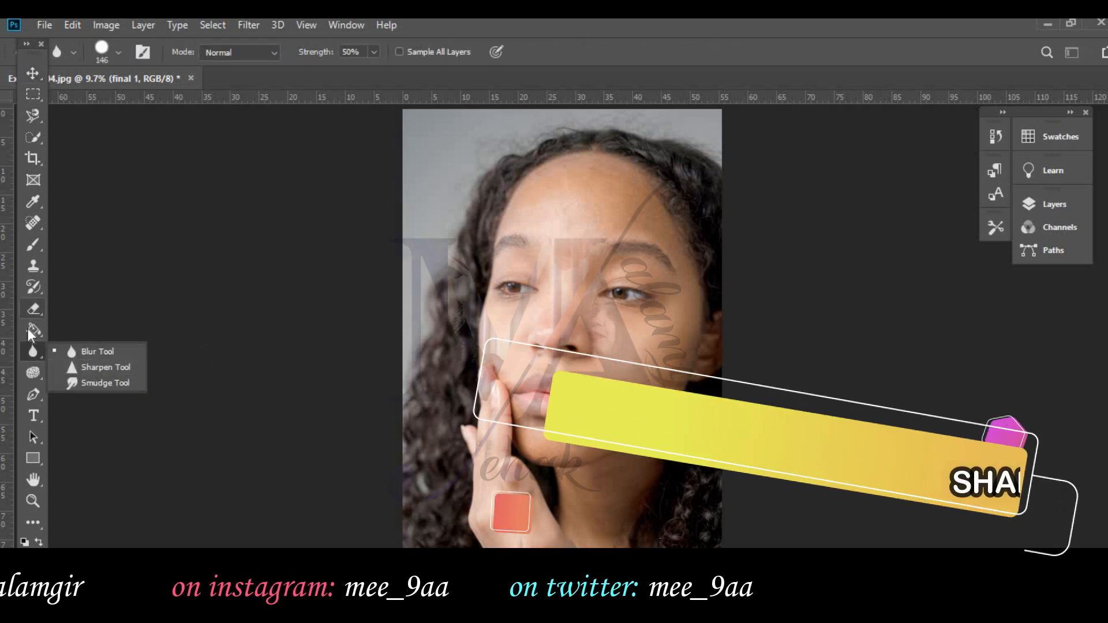
click(29, 329)
click(38, 375)
click(95, 374)
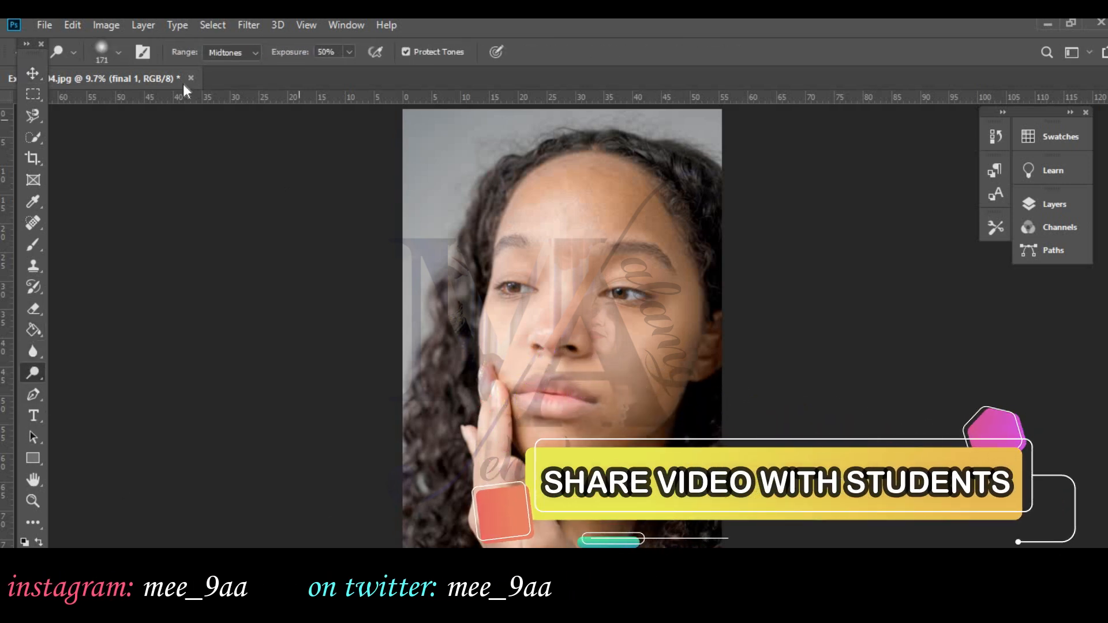
click(118, 52)
drag(183, 103, 176, 105)
click(187, 142)
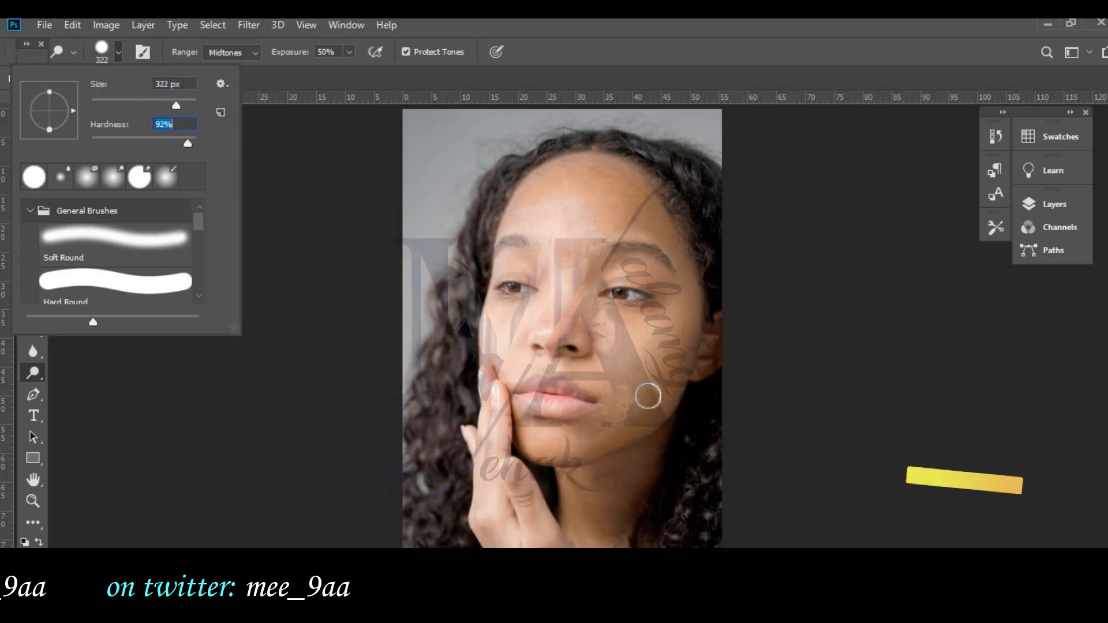
click(683, 360)
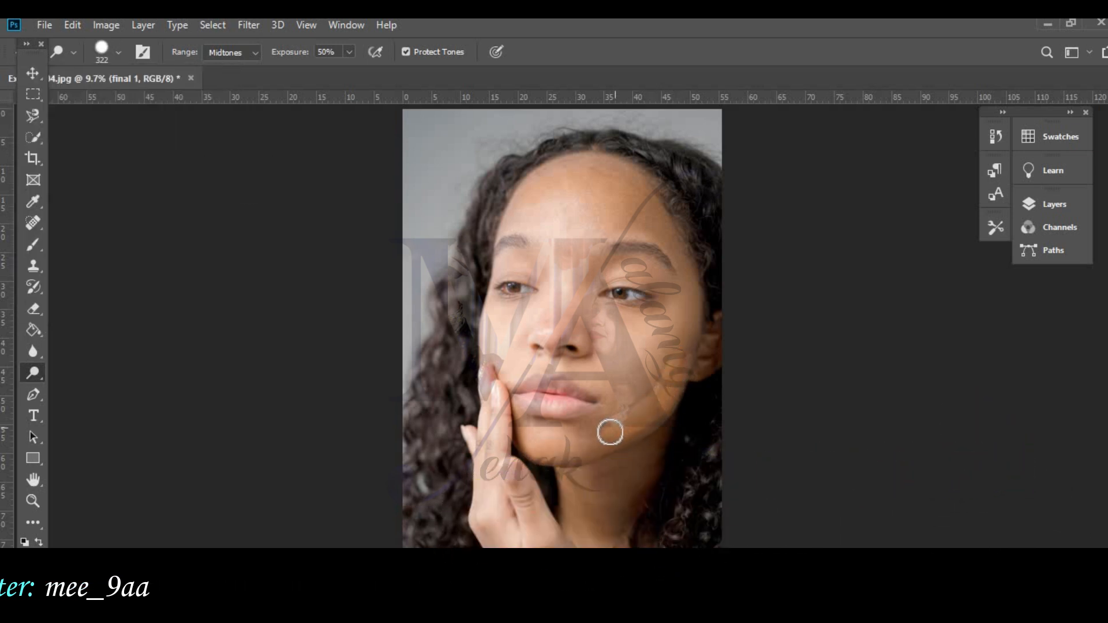
click(118, 53)
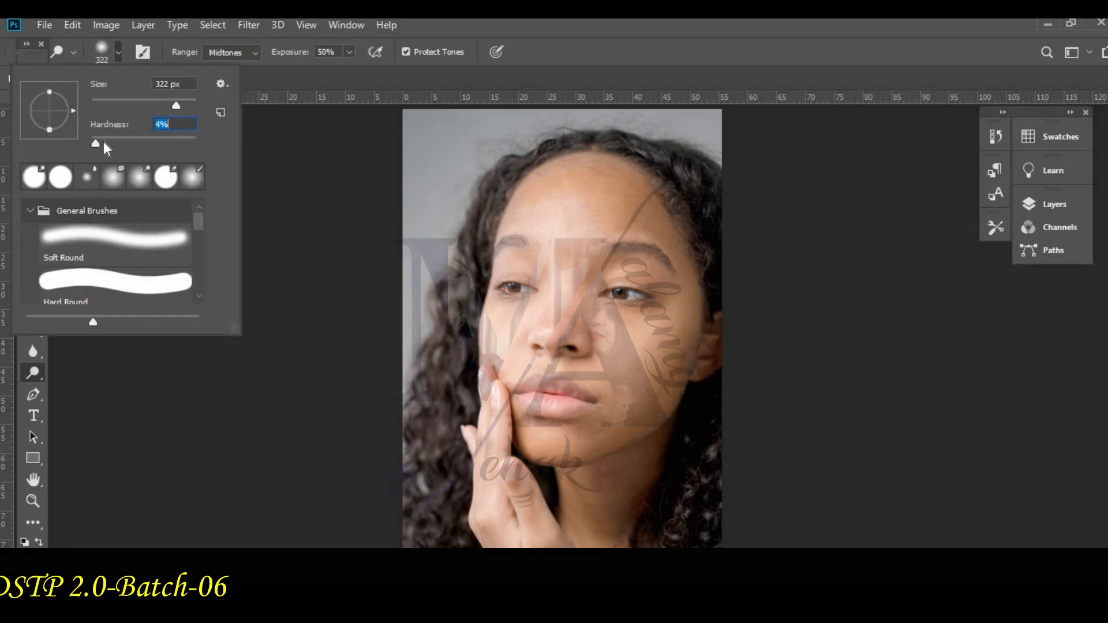
click(685, 361)
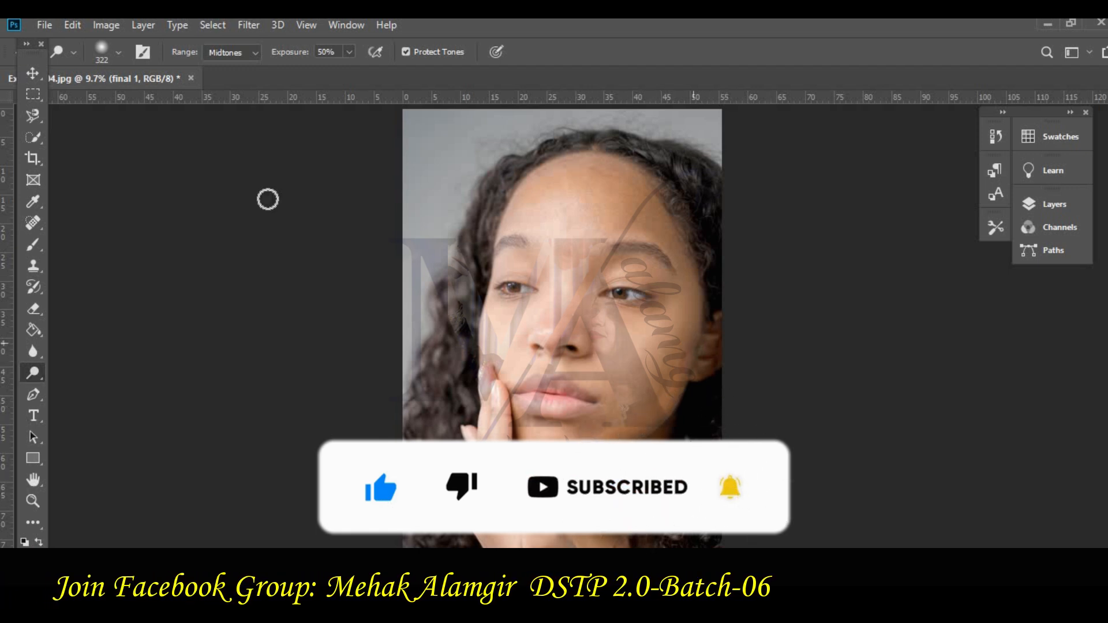
- Set the brightness of the "final 1" layer to -17 with the Brightness/Contrast adjustment
click(106, 24)
mouse_move(129, 67)
click(491, 67)
drag(249, 274, 244, 274)
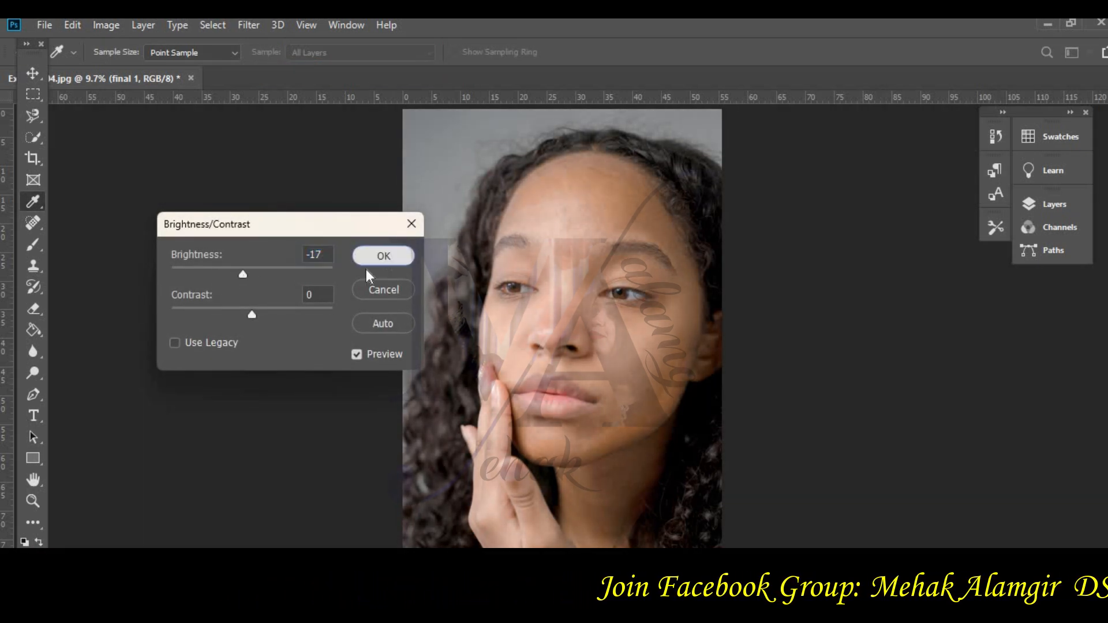
click(368, 263)
key(o)
- Compare the retouched portrait with the original by toggling the visibility of the "final 1" layer over Layer 0
click(1053, 205)
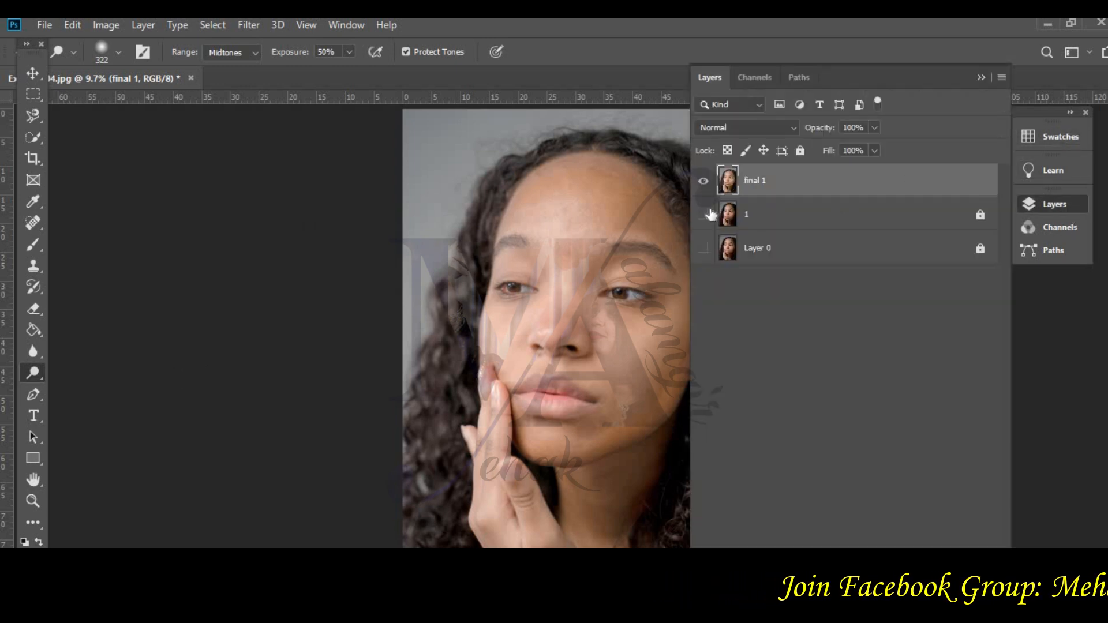
click(704, 185)
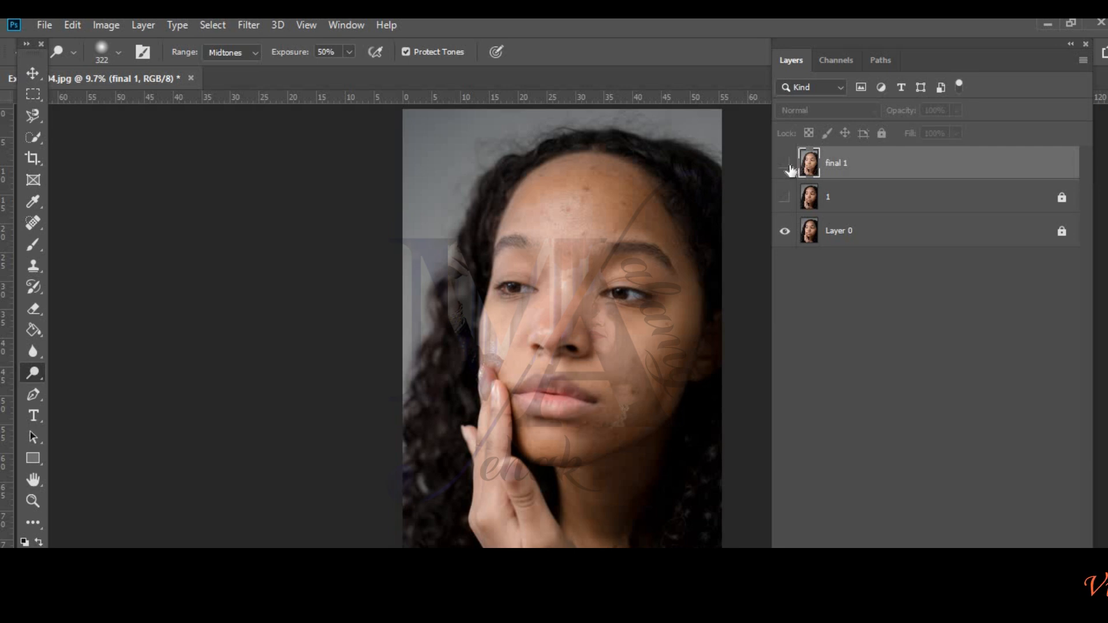
click(785, 164)
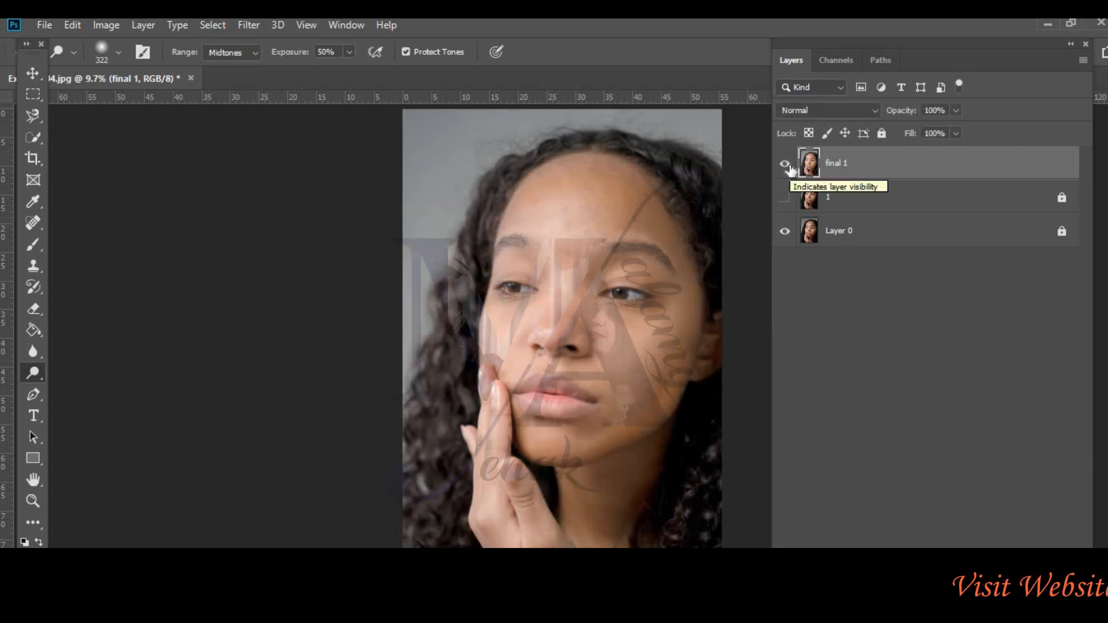
click(785, 164)
click(784, 164)
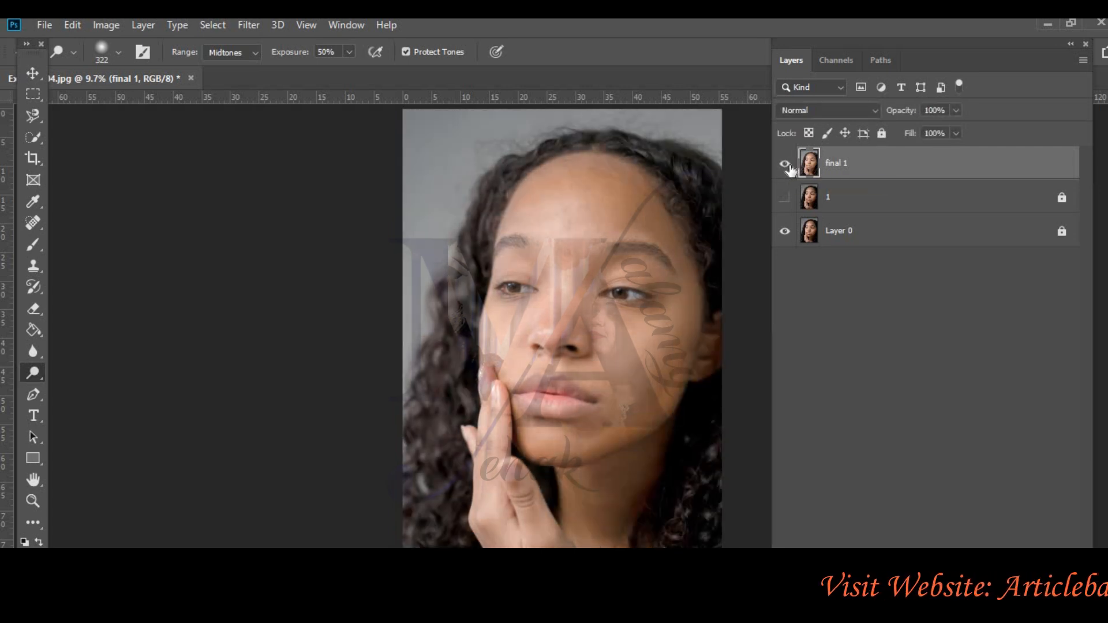
click(784, 164)
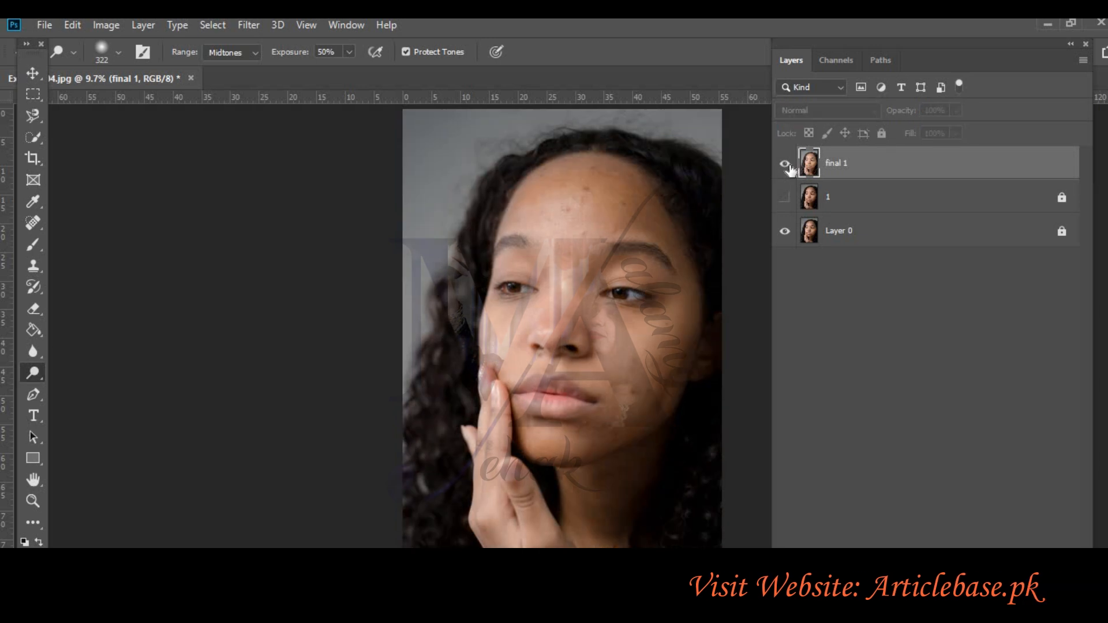
click(785, 163)
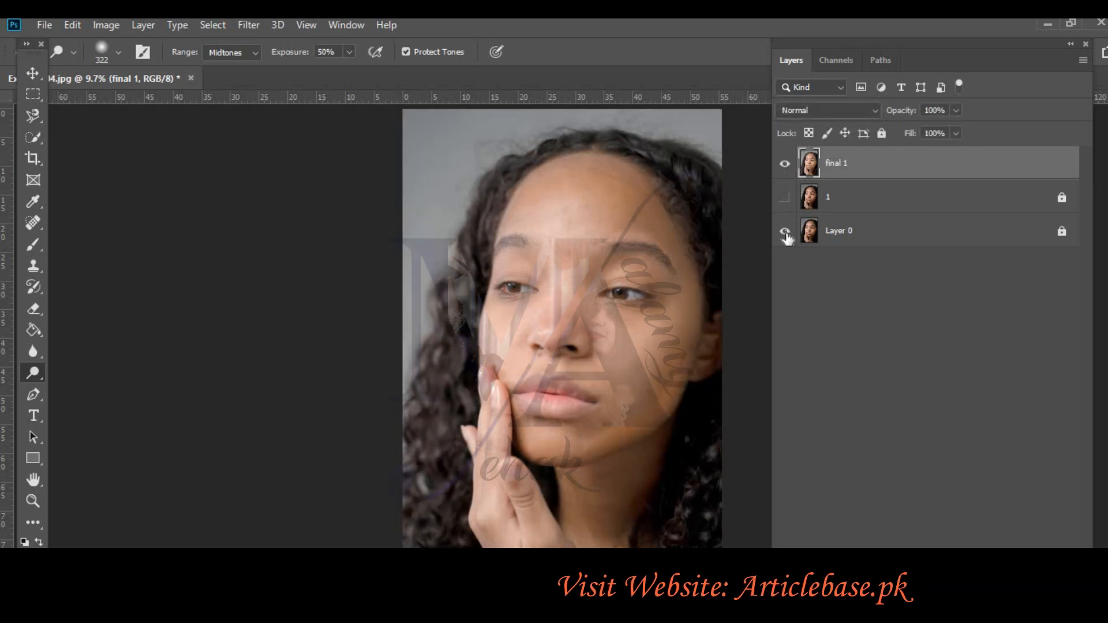
- Try Auto Tone on the "final 1" layer and undo it
click(95, 23)
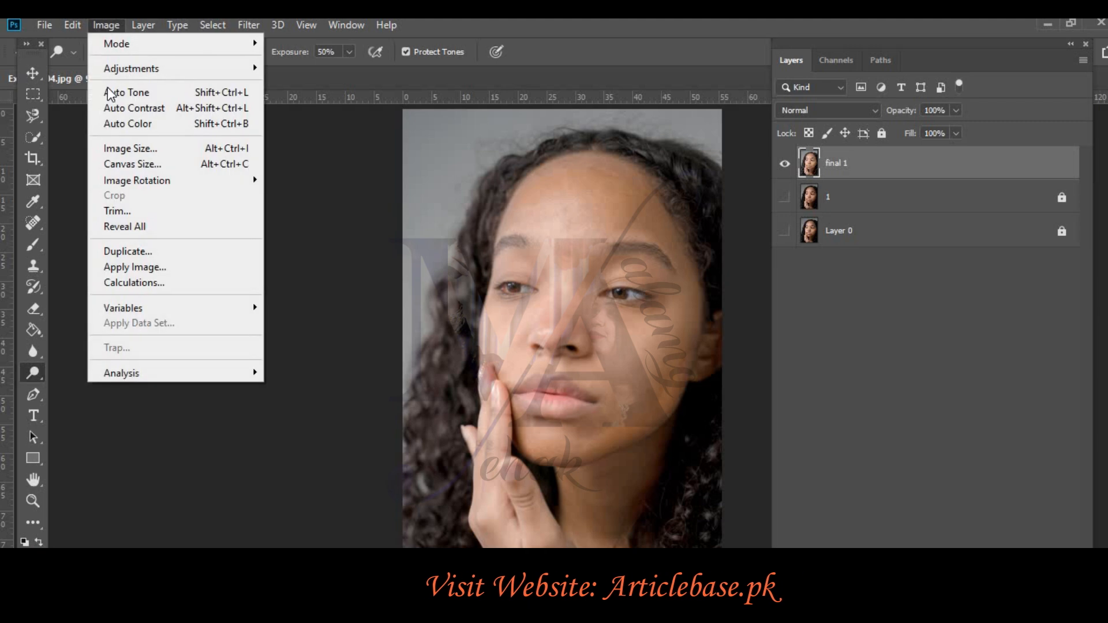
click(109, 90)
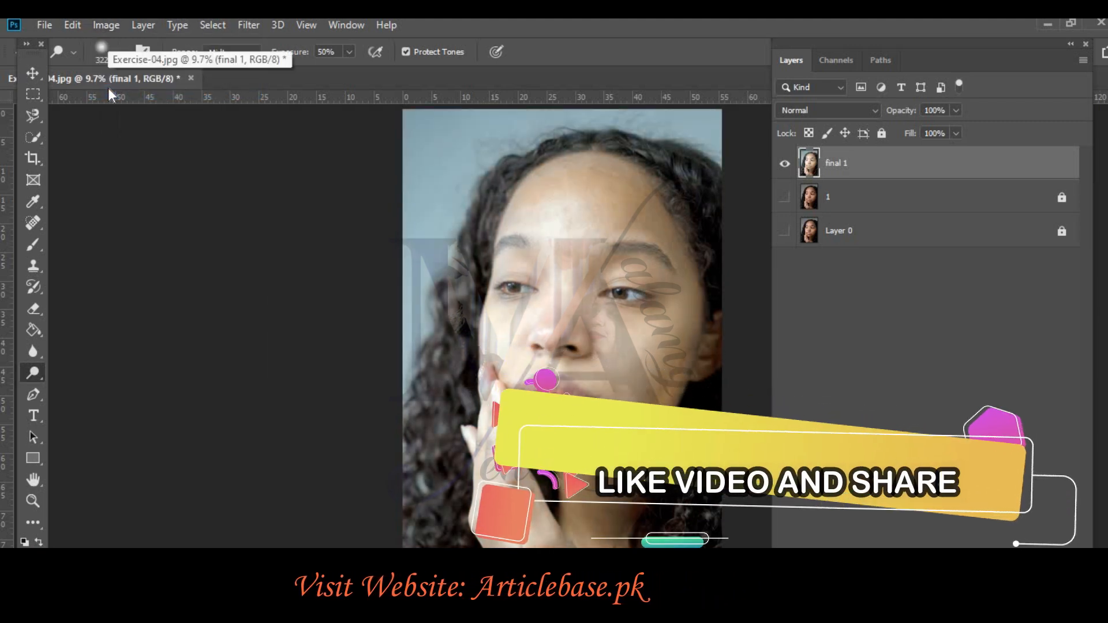
key(ctrl+z)
- Darken the midtones of the "final 1" layer with a Levels adjustment, setting the midtone input level to 0.85
click(106, 24)
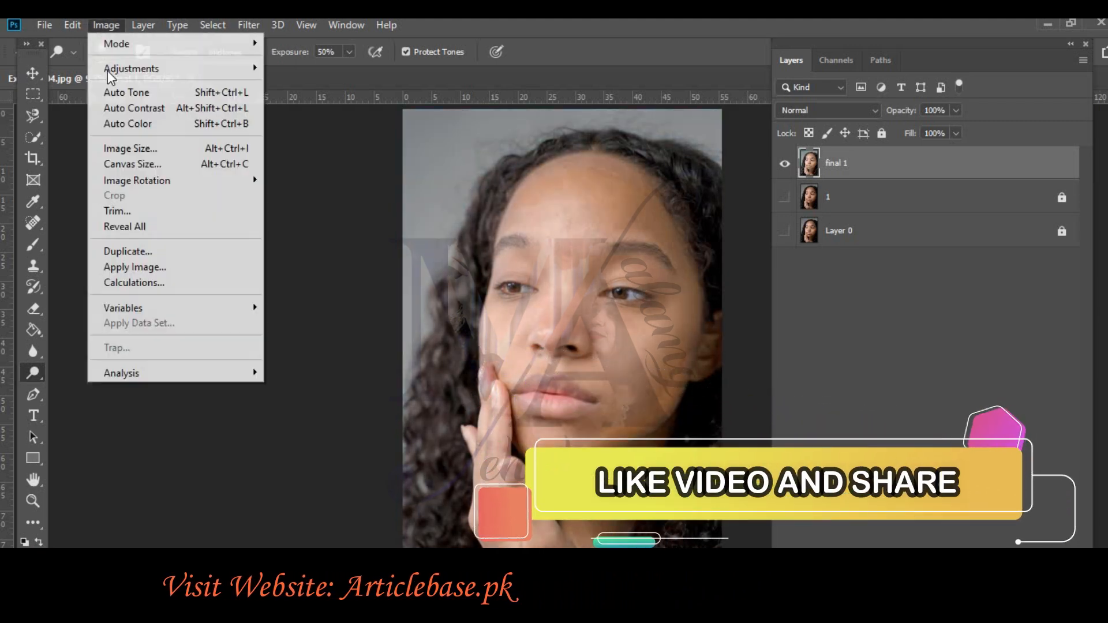
mouse_move(116, 69)
click(361, 84)
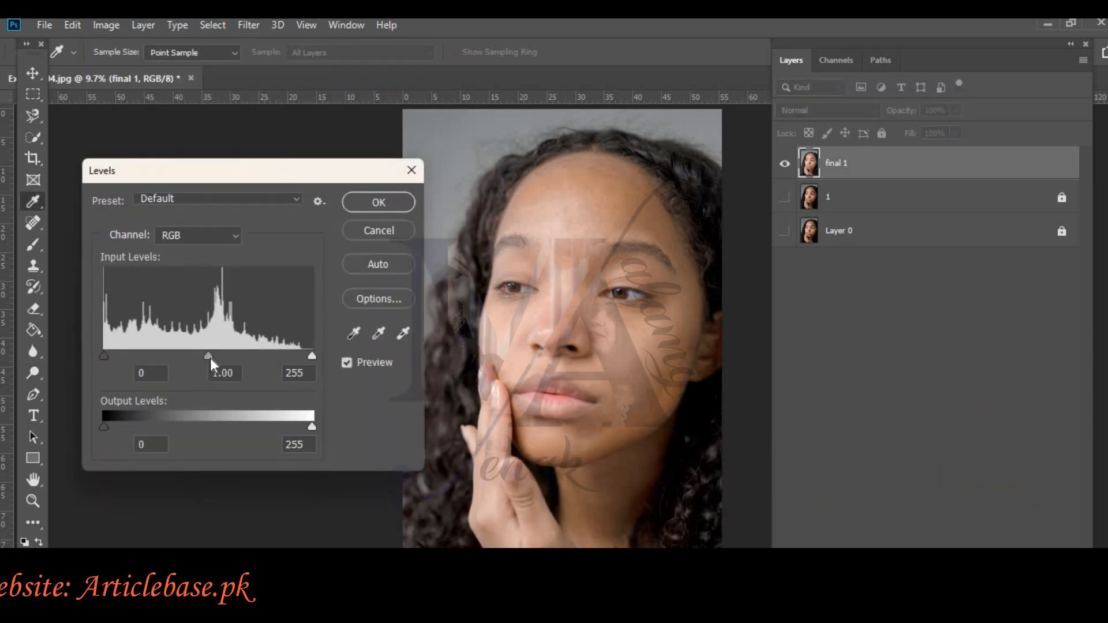
mouse_move(207, 360)
mouse_down()
mouse_move(181, 355)
mouse_move(223, 352)
mouse_up()
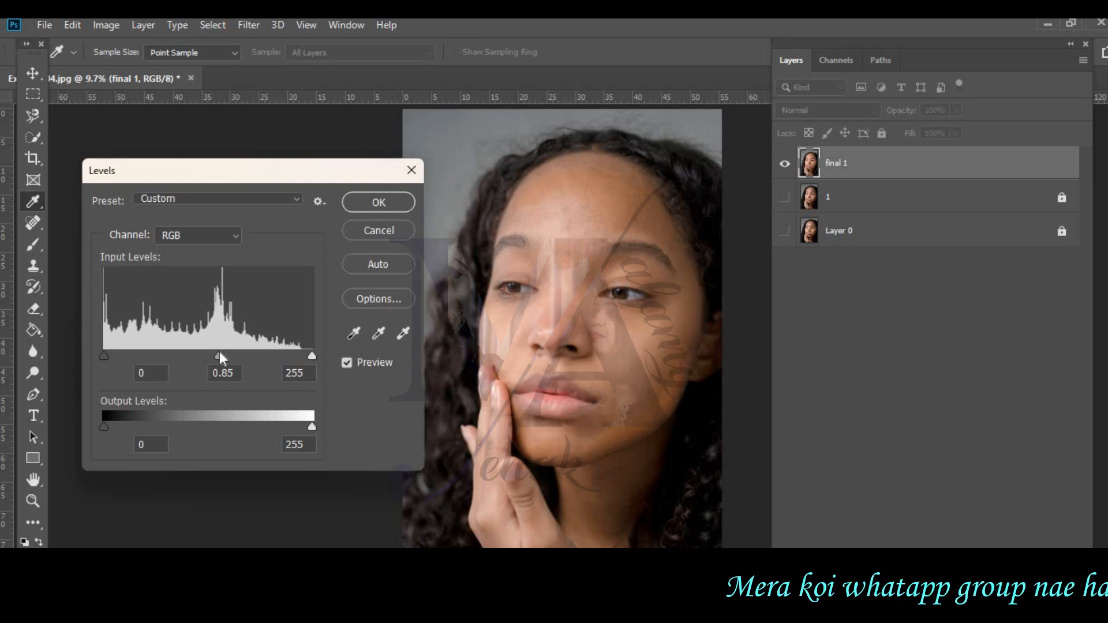
click(364, 204)
key(o)
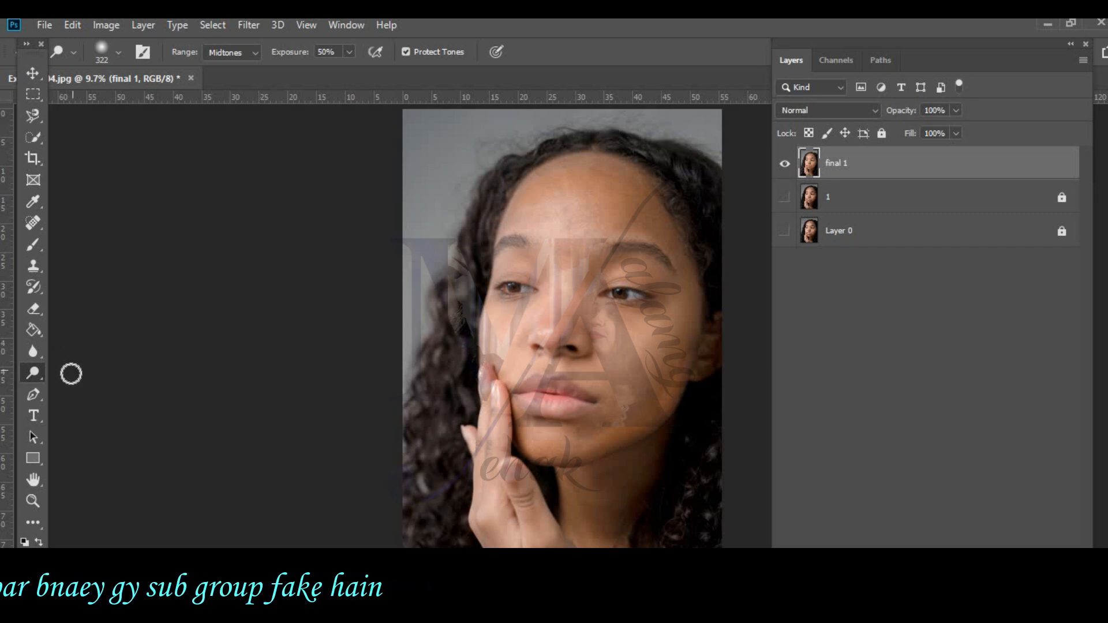
- Blur the hairline beside the forehead with a 448 px Hard Round brush at 100% hardness and 50% strength
right_click(37, 370)
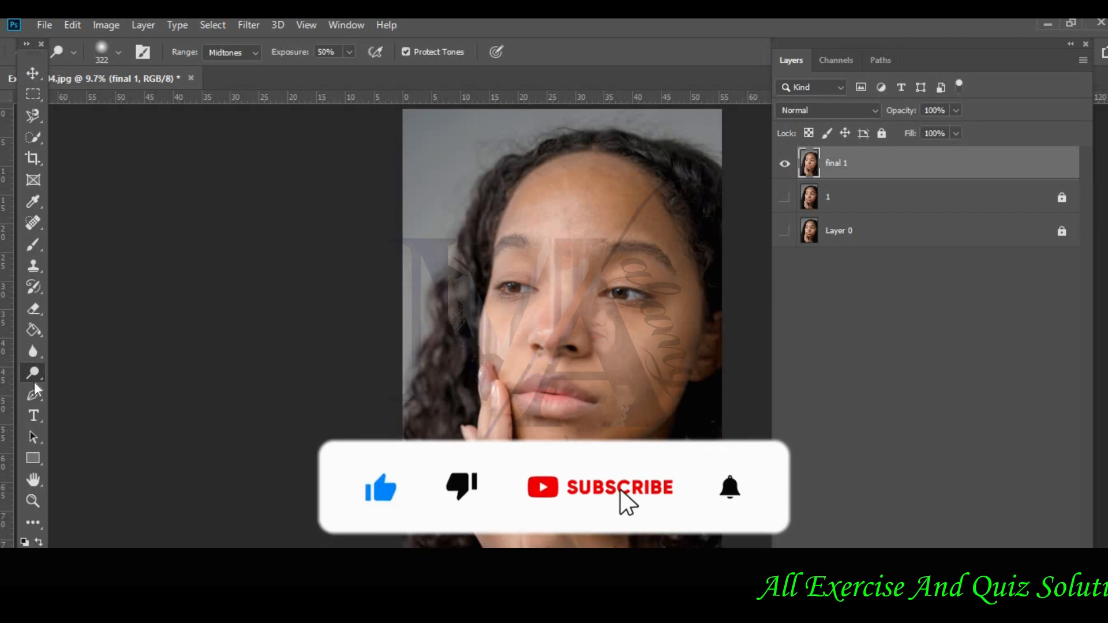
click(33, 351)
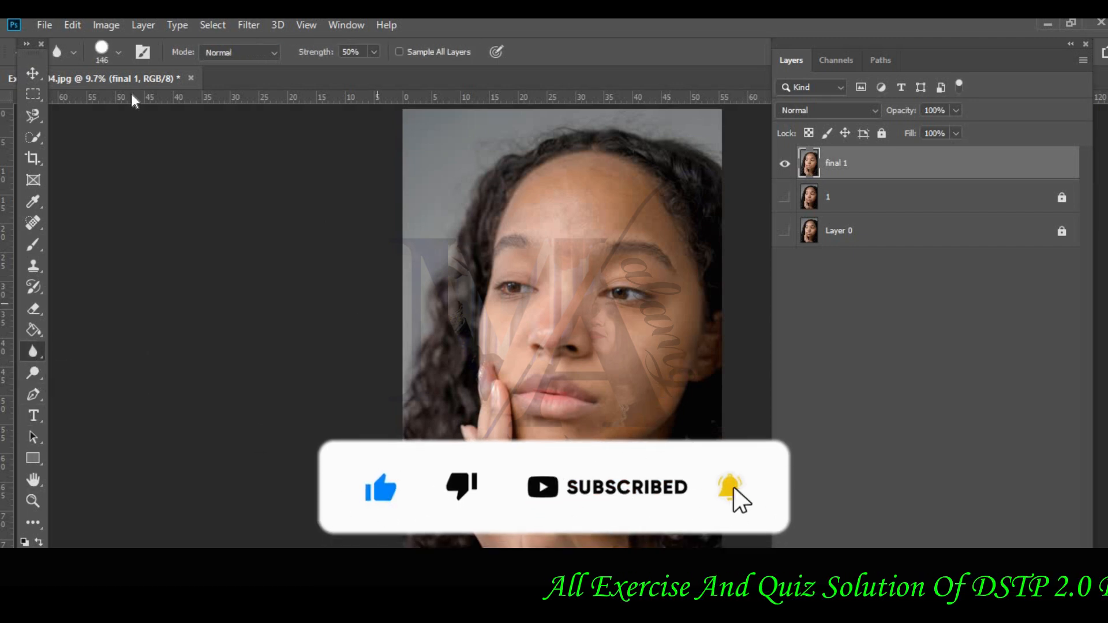
click(118, 52)
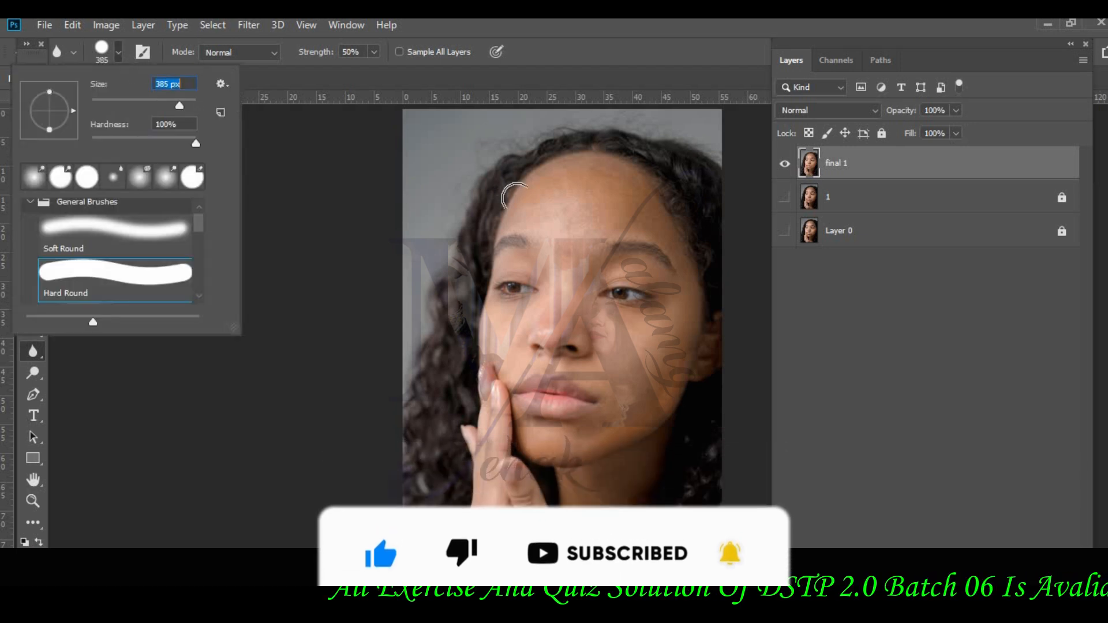
click(191, 104)
drag(191, 104, 182, 105)
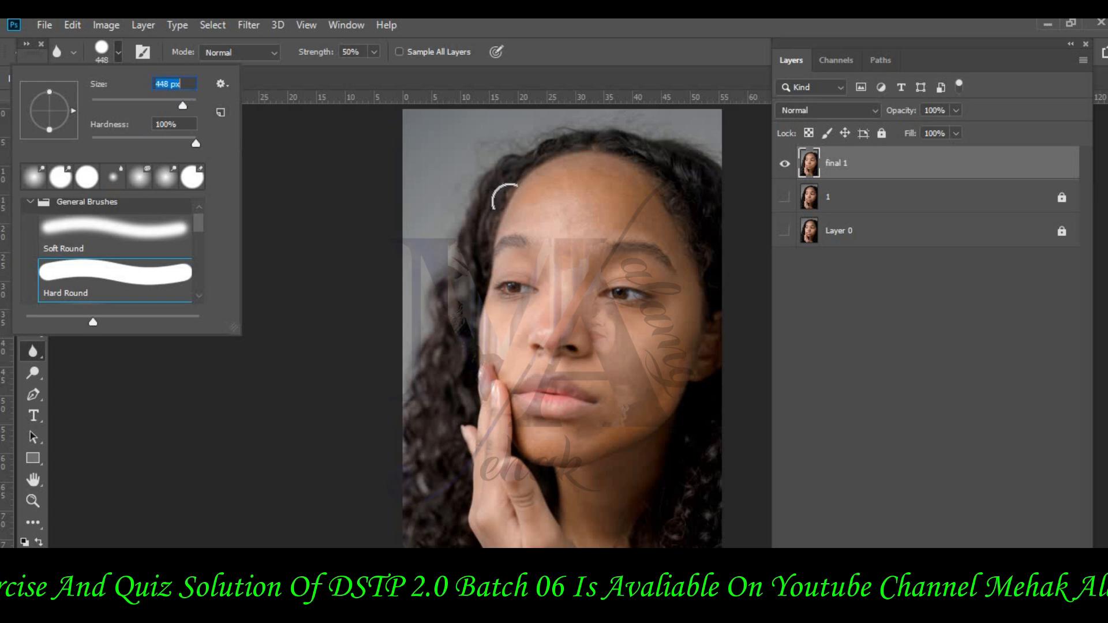
click(509, 208)
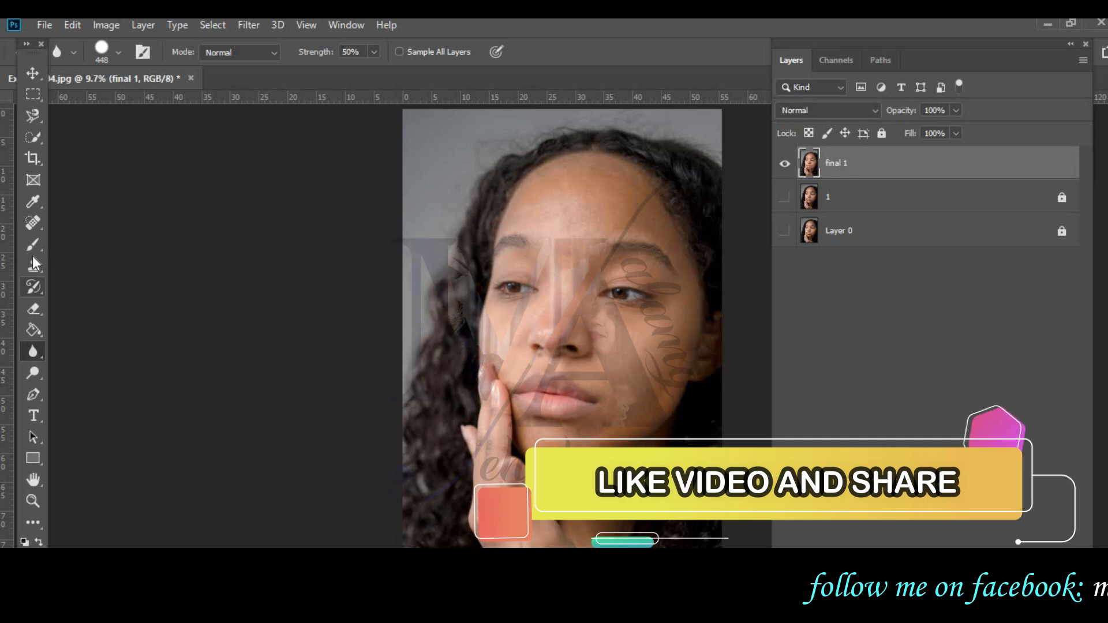
- Heal the skin of the neck below the jaw with the Content-Aware Spot Healing Brush at 327 px
drag(33, 224, 116, 221)
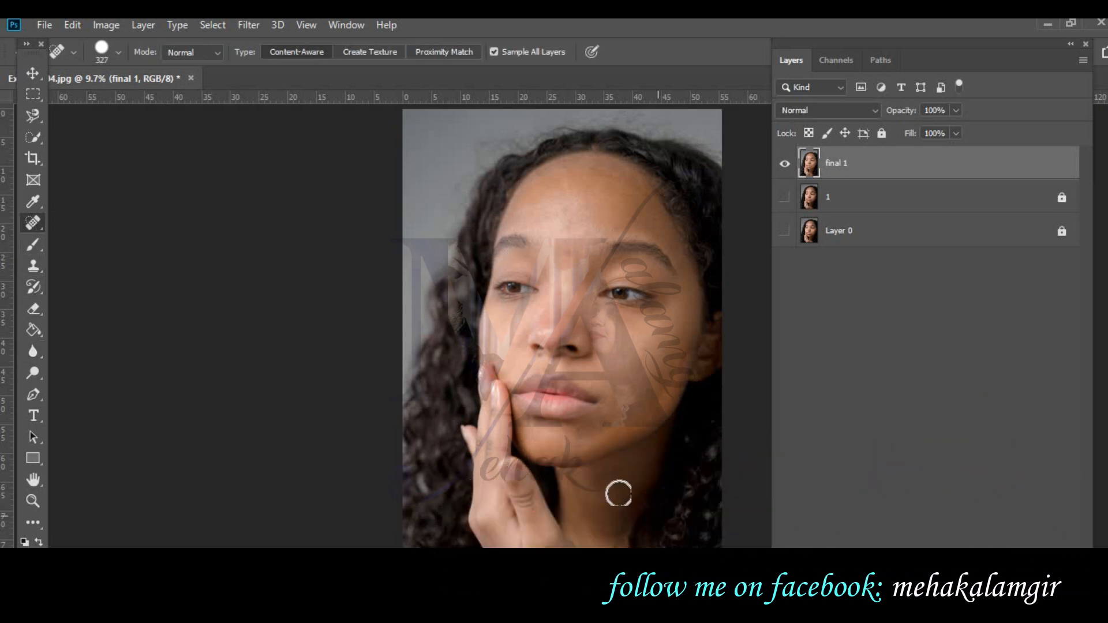
drag(594, 485, 640, 462)
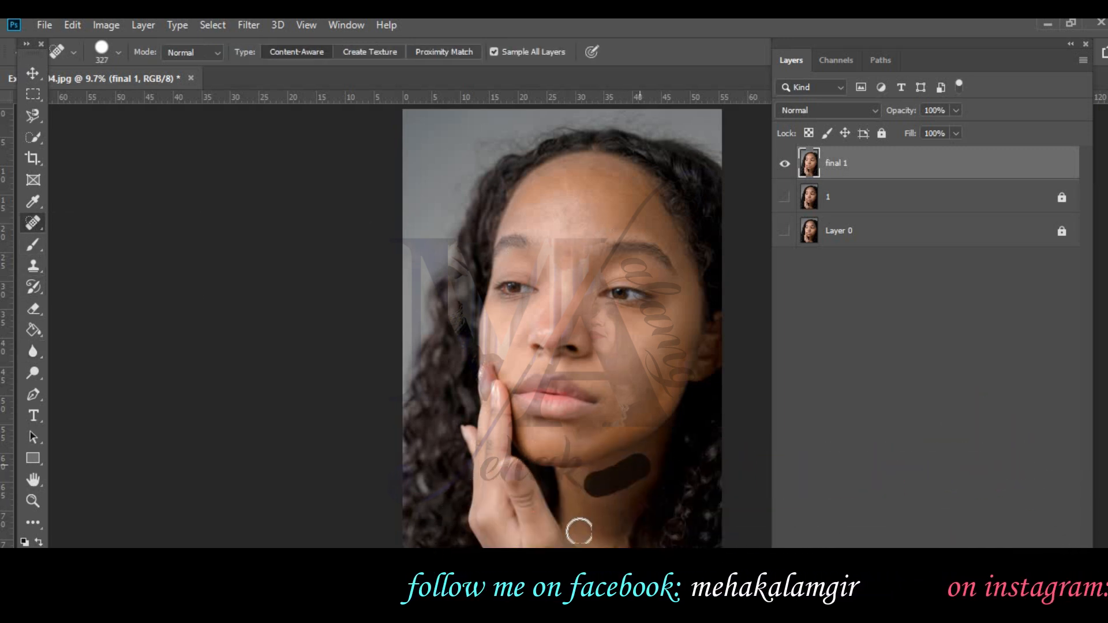
click(620, 469)
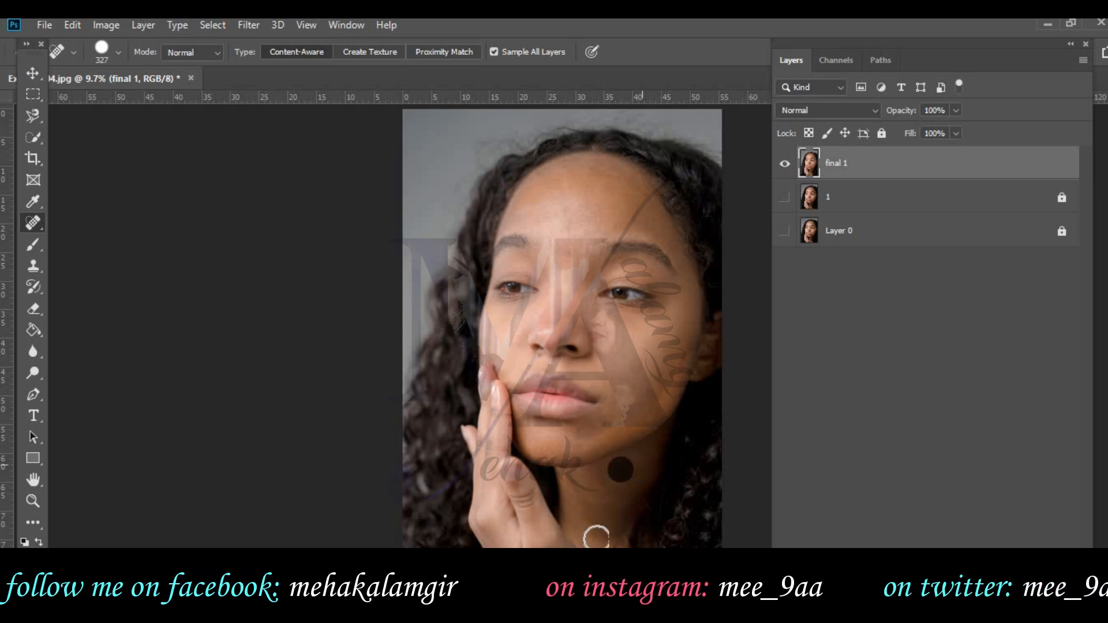
click(641, 465)
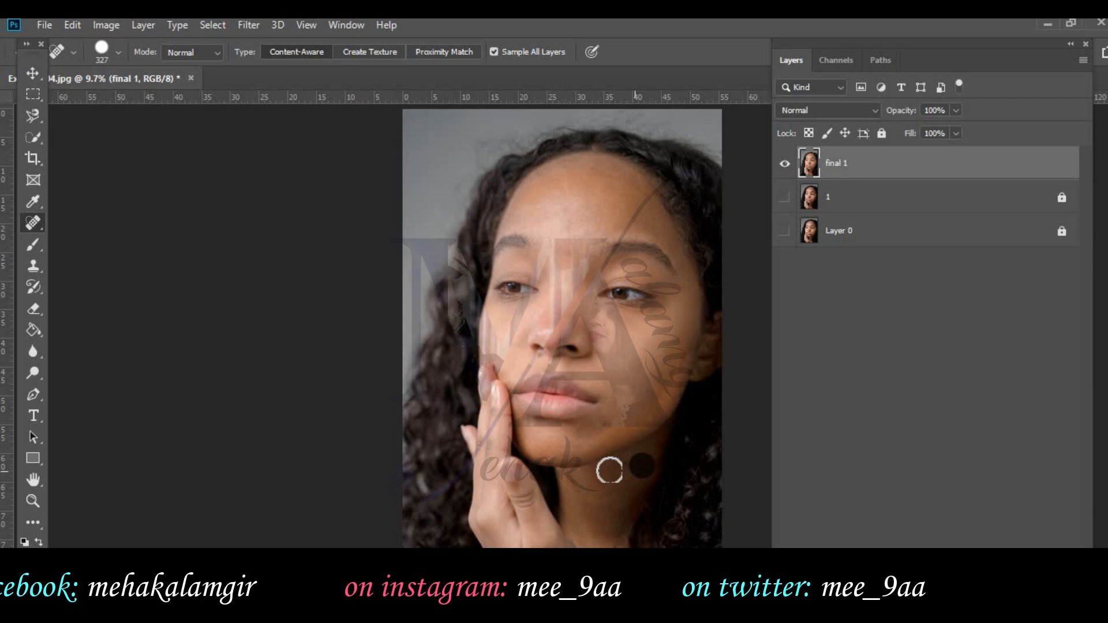
click(601, 530)
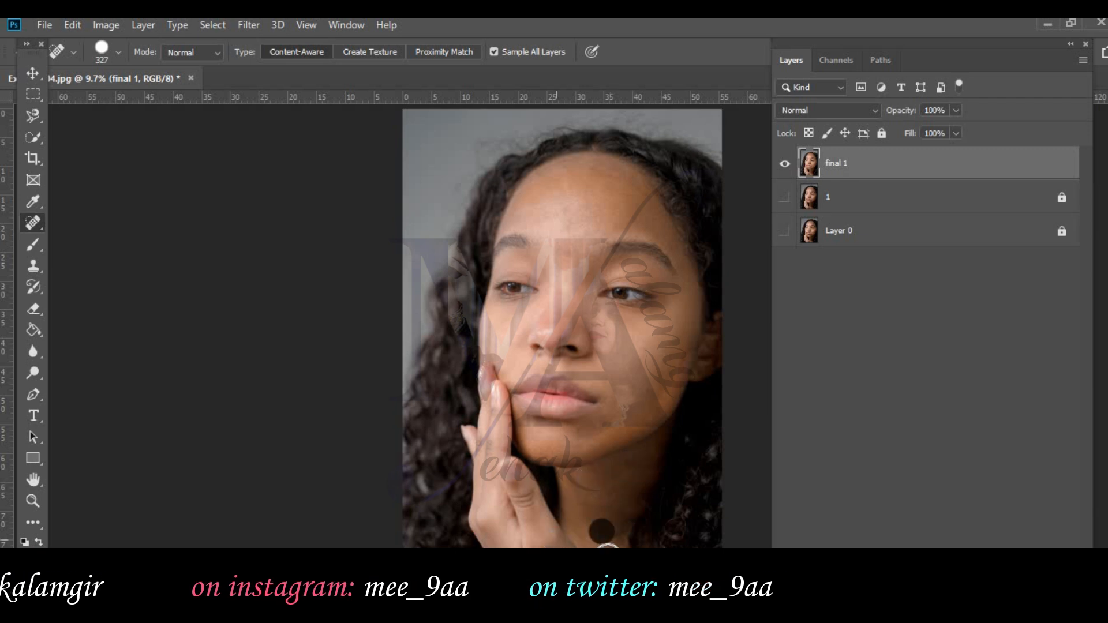
click(609, 470)
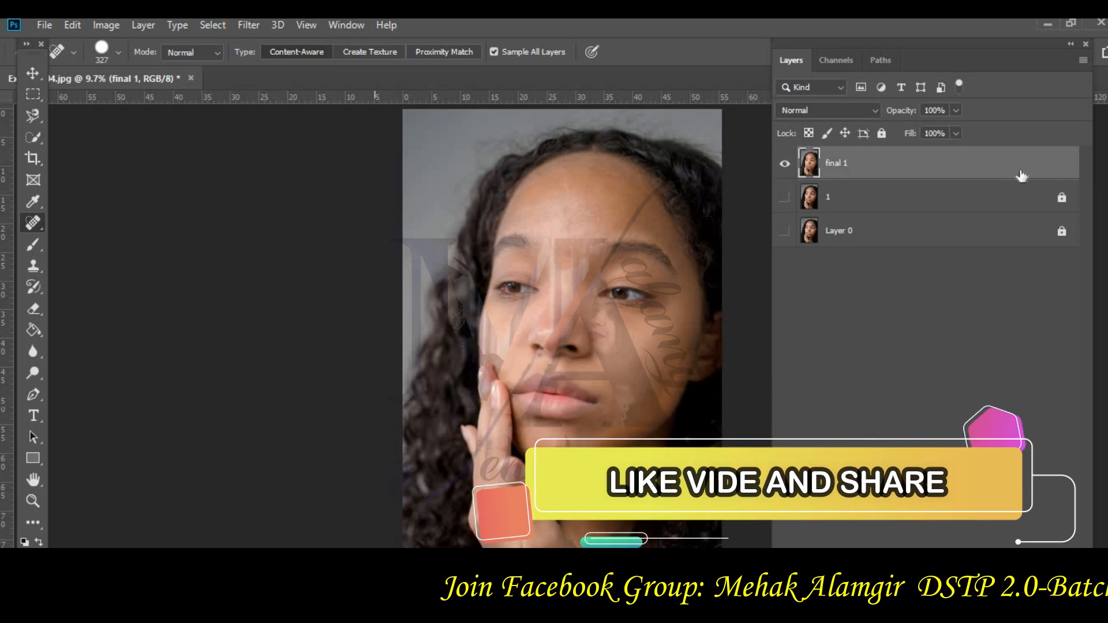
- Move the Layers panel closer to the portrait and capture a screenshot of the workspace with the layer stack
drag(831, 47, 788, 57)
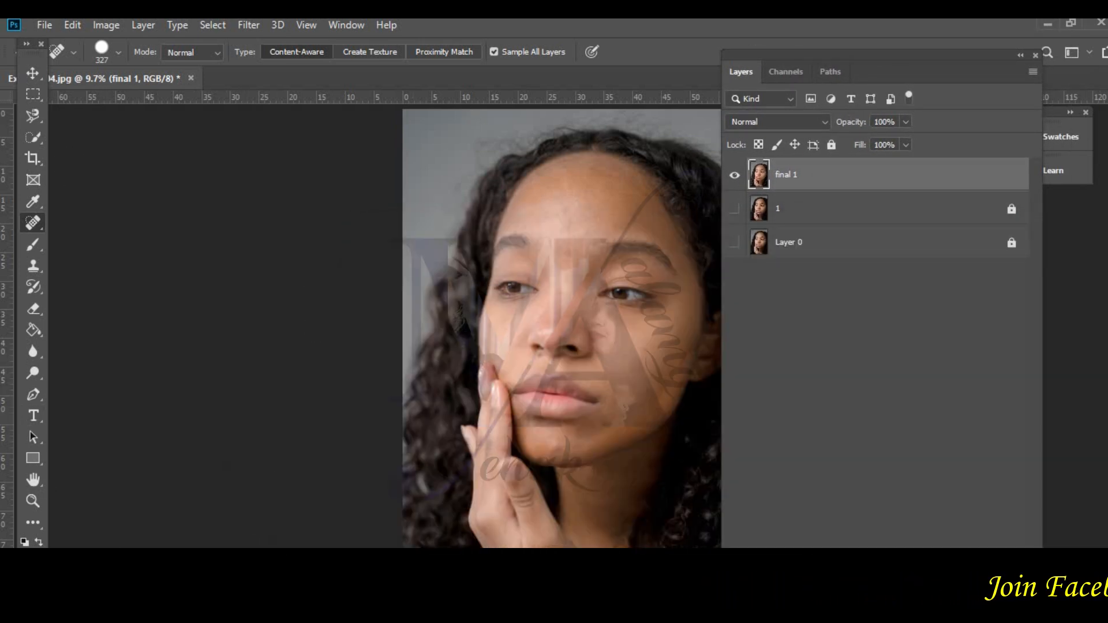
key(alt+Tab)
click(384, 260)
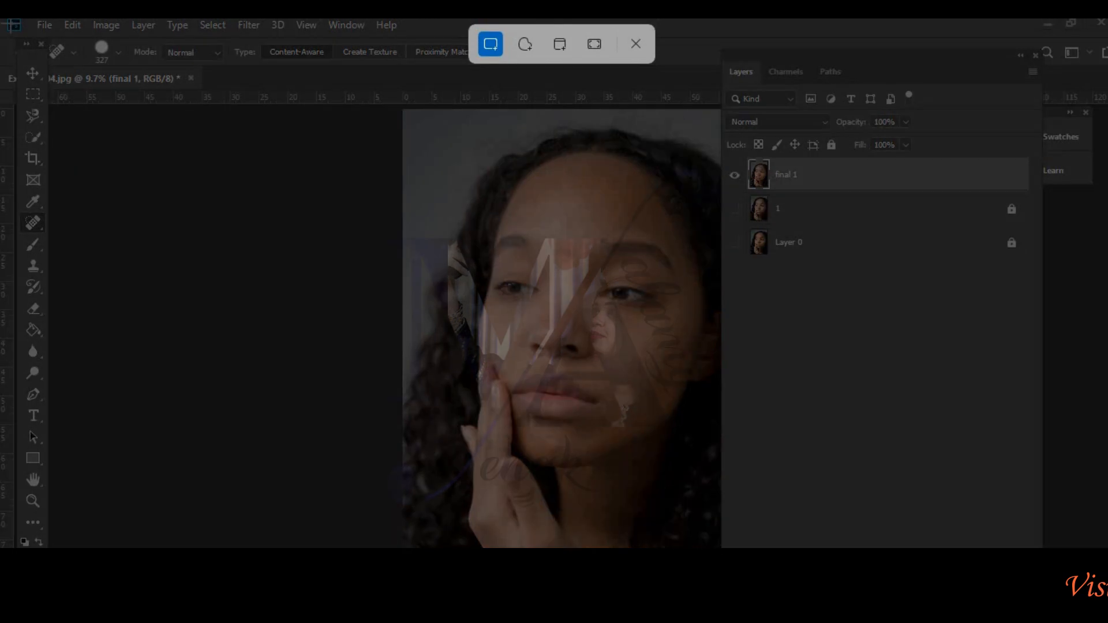
drag(5, 18, 1042, 545)
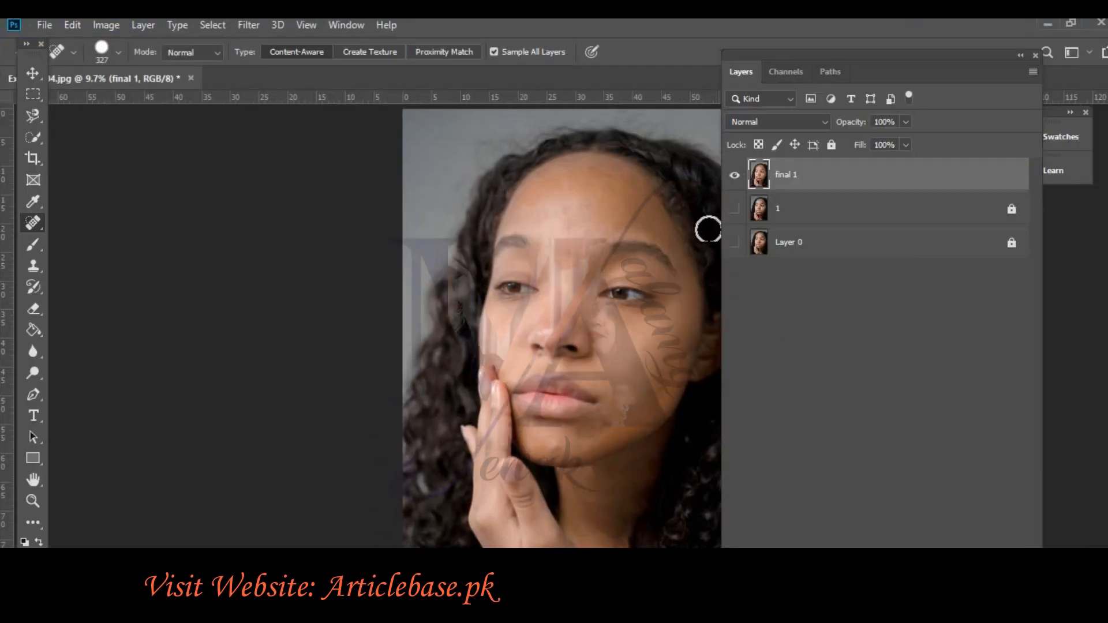
- Compare the retouched portrait with the original by toggling the visibility of the "final 1" layer and Layer 0
click(734, 178)
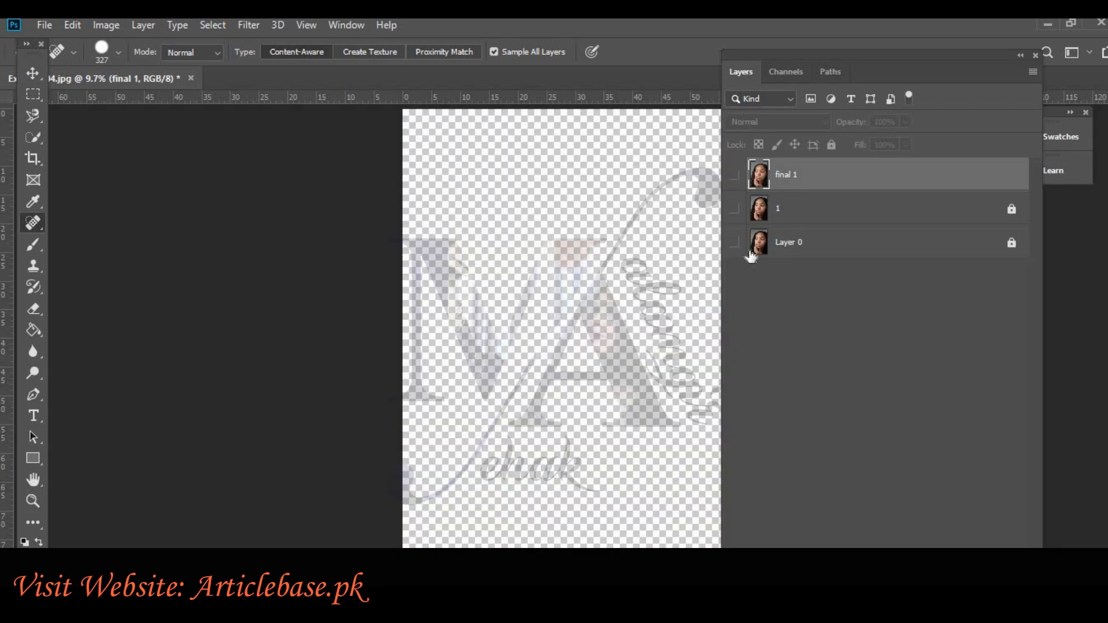
click(735, 242)
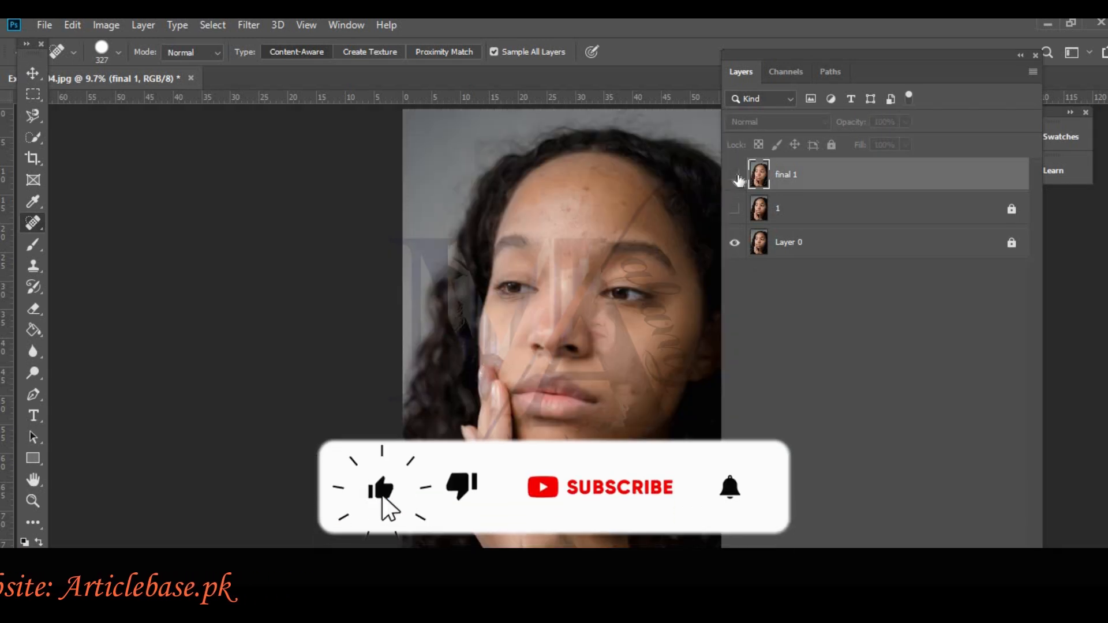
click(735, 177)
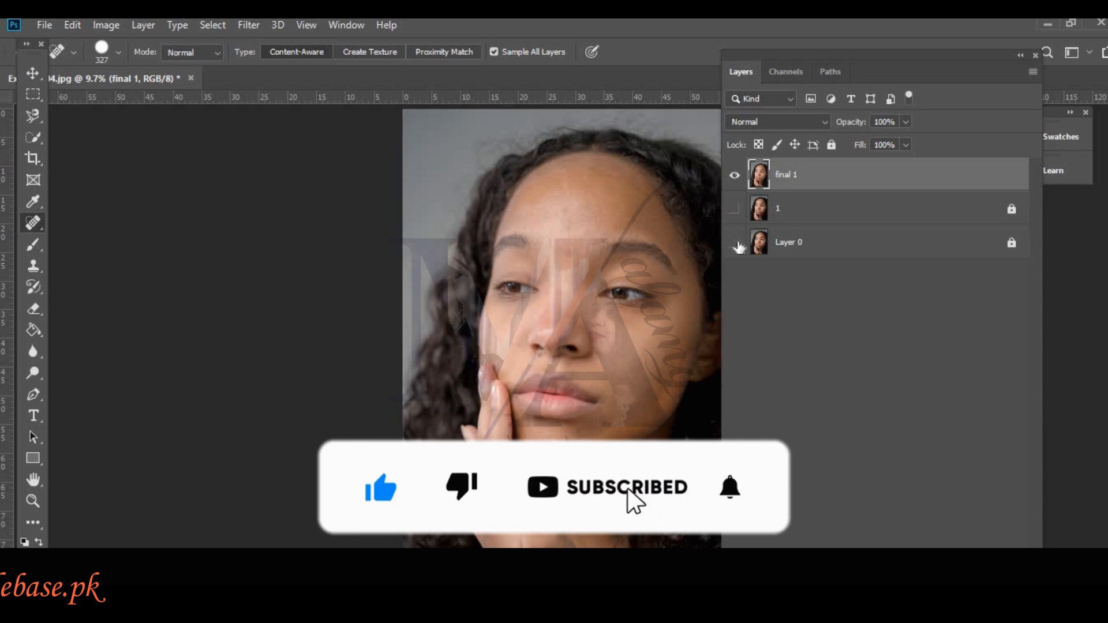
click(736, 243)
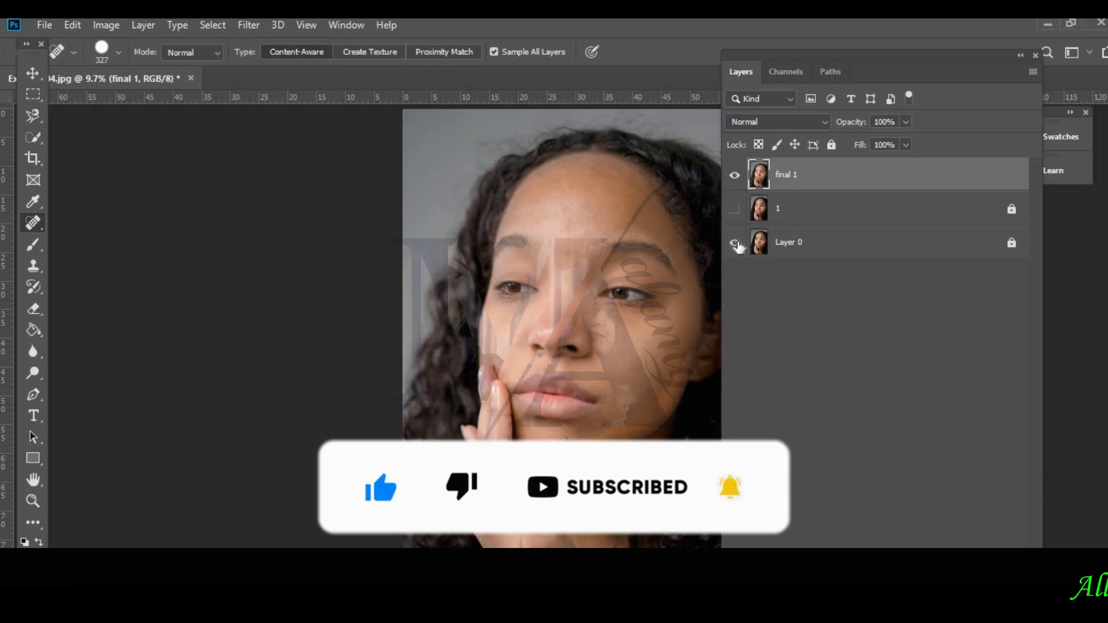
click(734, 242)
click(735, 174)
click(735, 175)
click(734, 243)
click(733, 175)
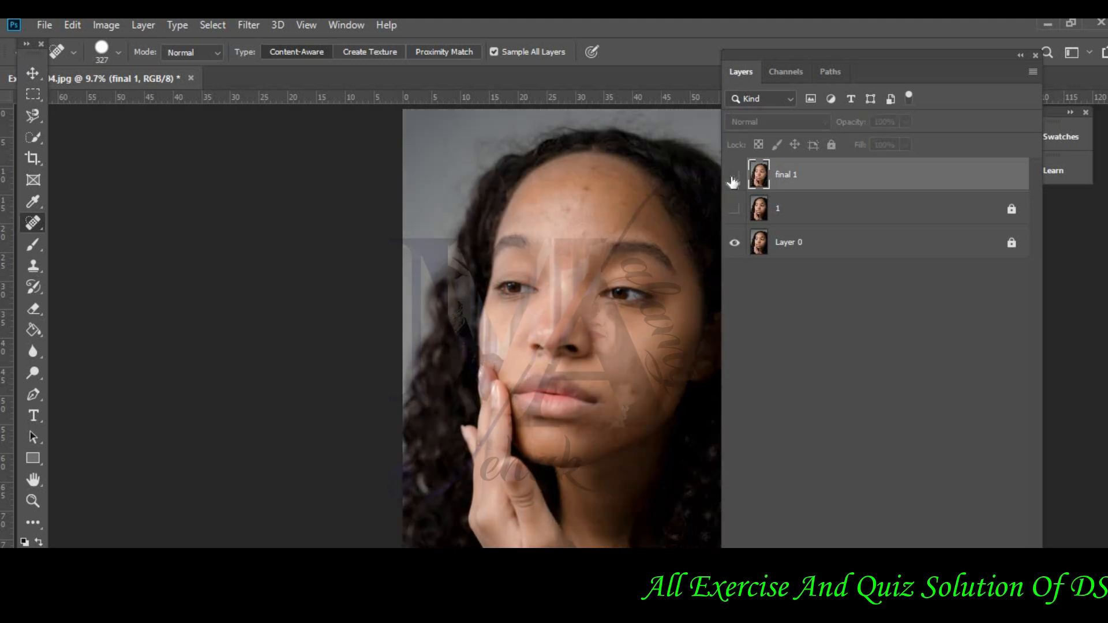
click(734, 176)
click(733, 176)
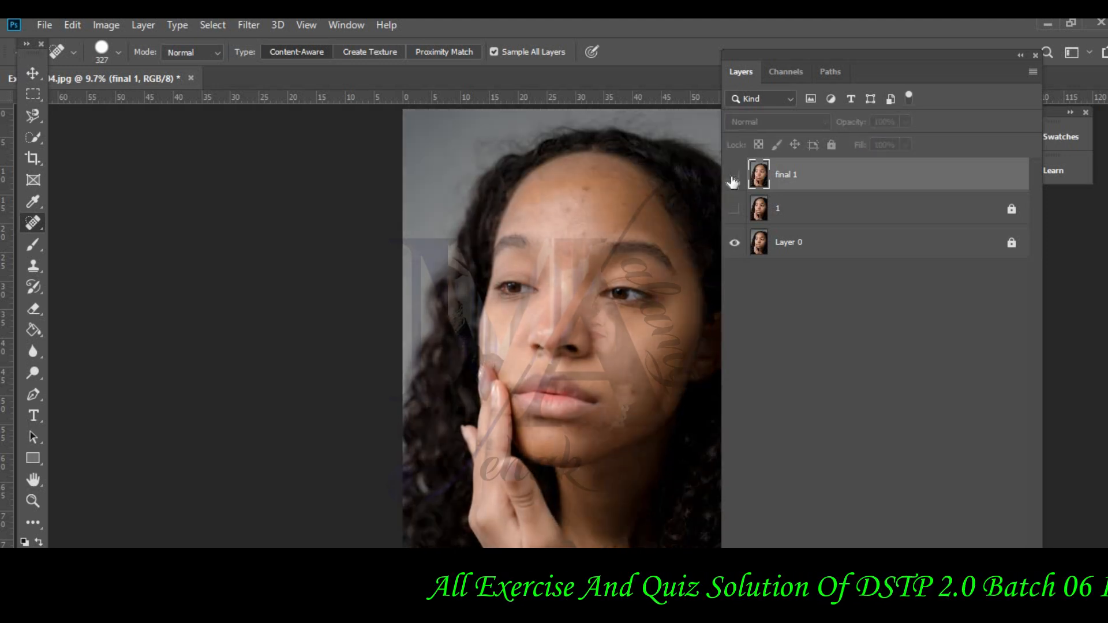
click(733, 177)
click(733, 177)
click(733, 176)
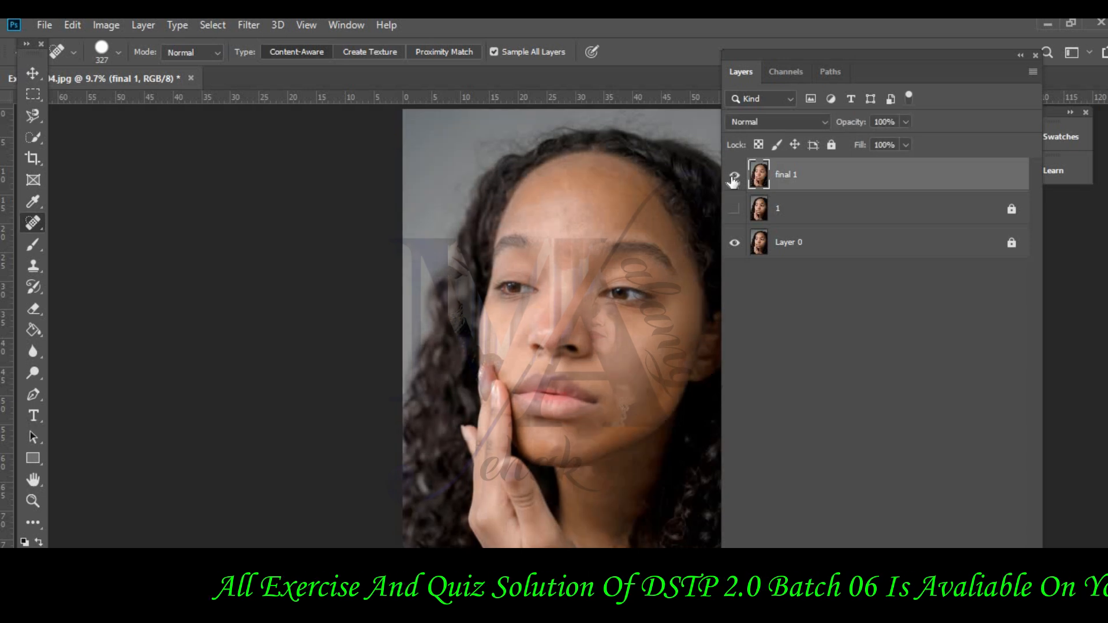
click(733, 176)
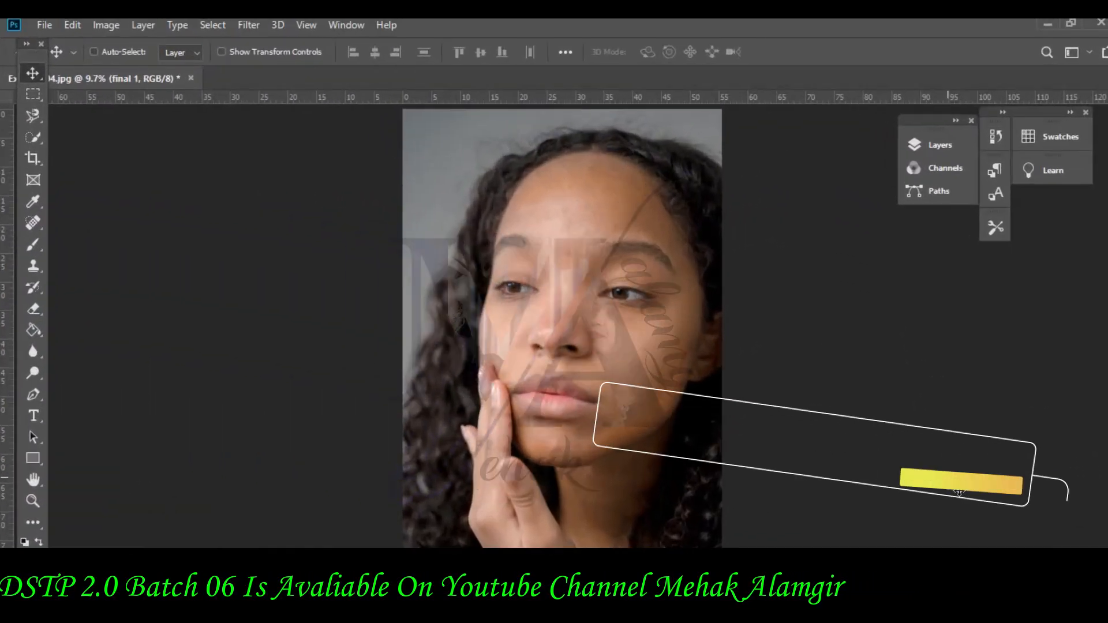
- Apply the Natural color preset in the Camera Raw Filter after trying the Bright, High Contrast and Matte presets
click(248, 26)
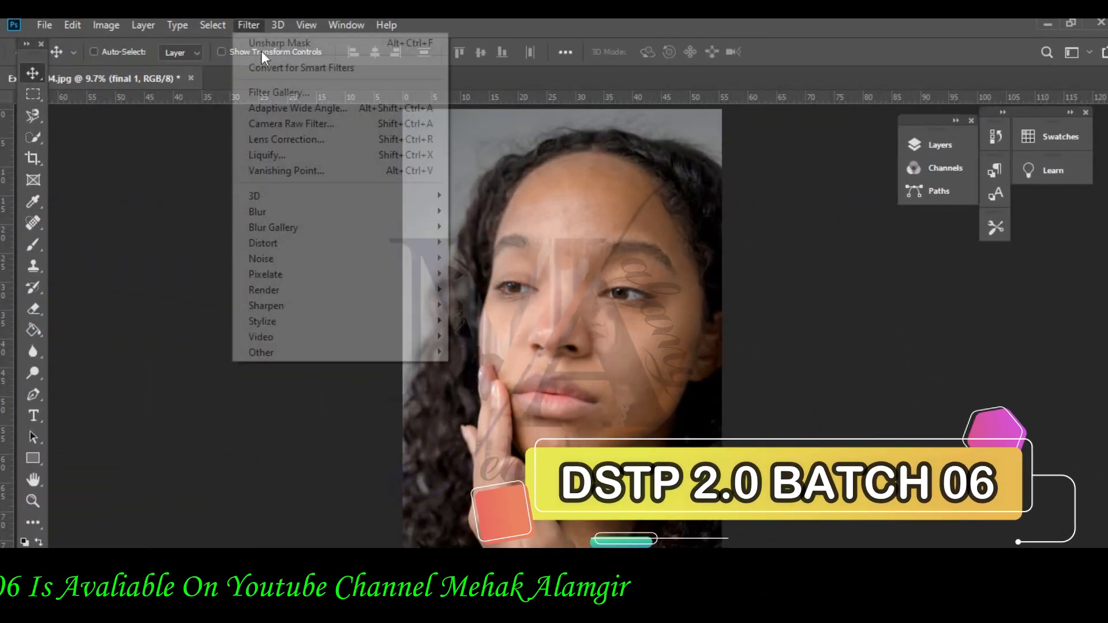
click(354, 128)
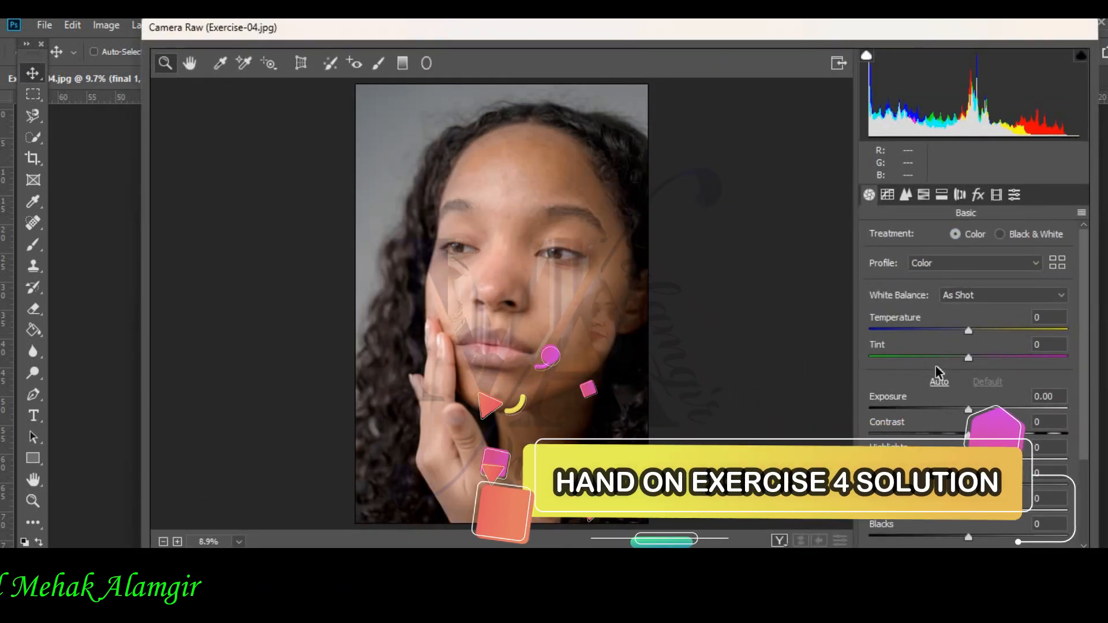
click(1013, 196)
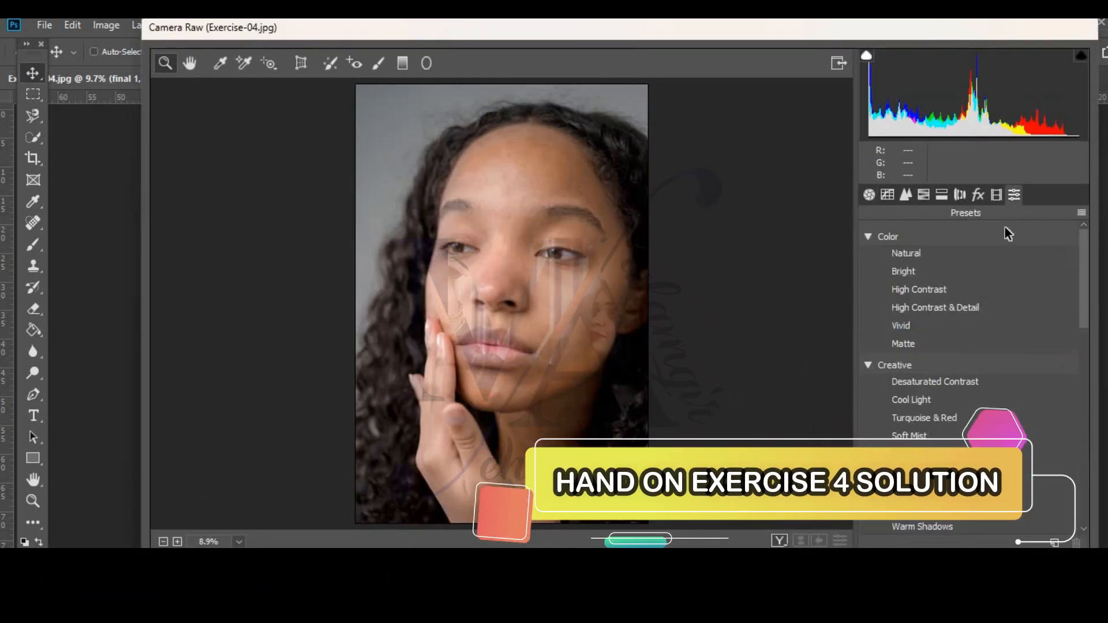
click(986, 272)
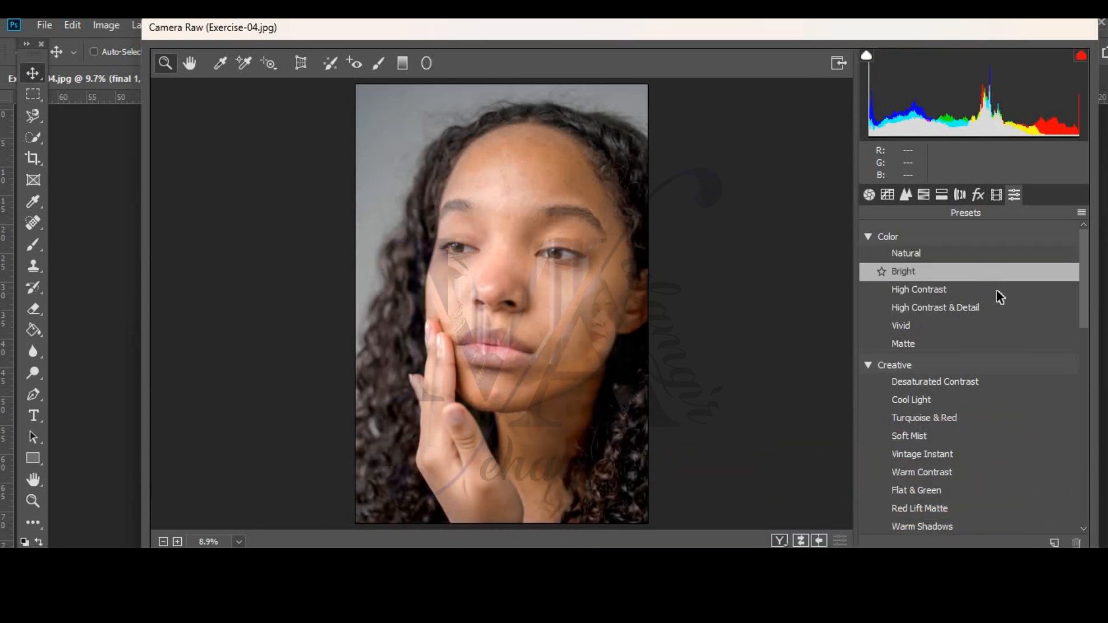
click(995, 289)
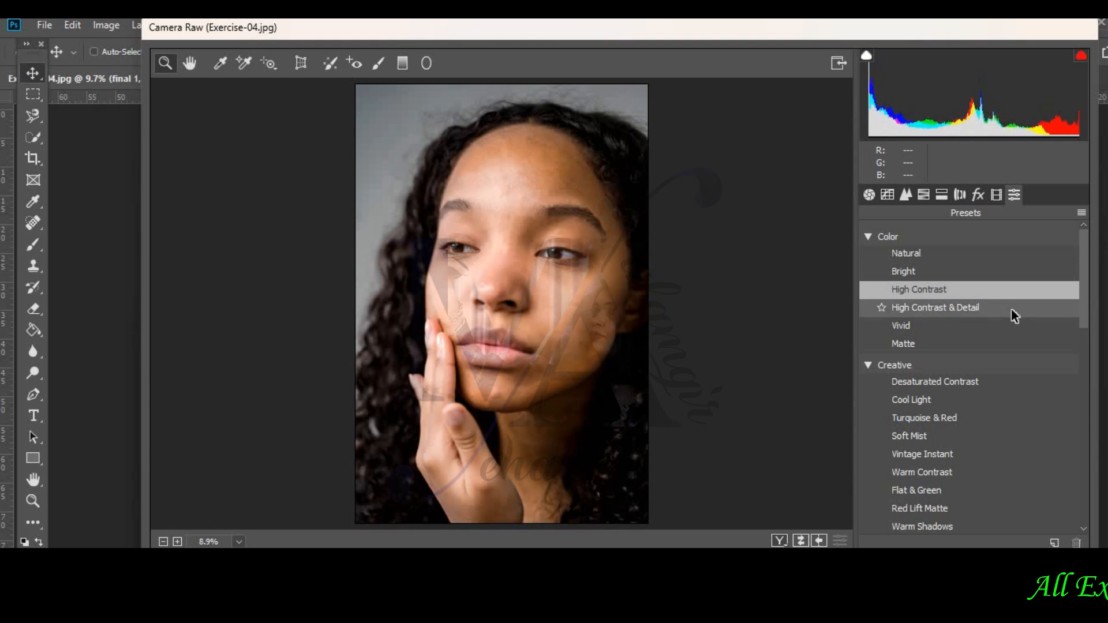
click(1010, 344)
click(970, 259)
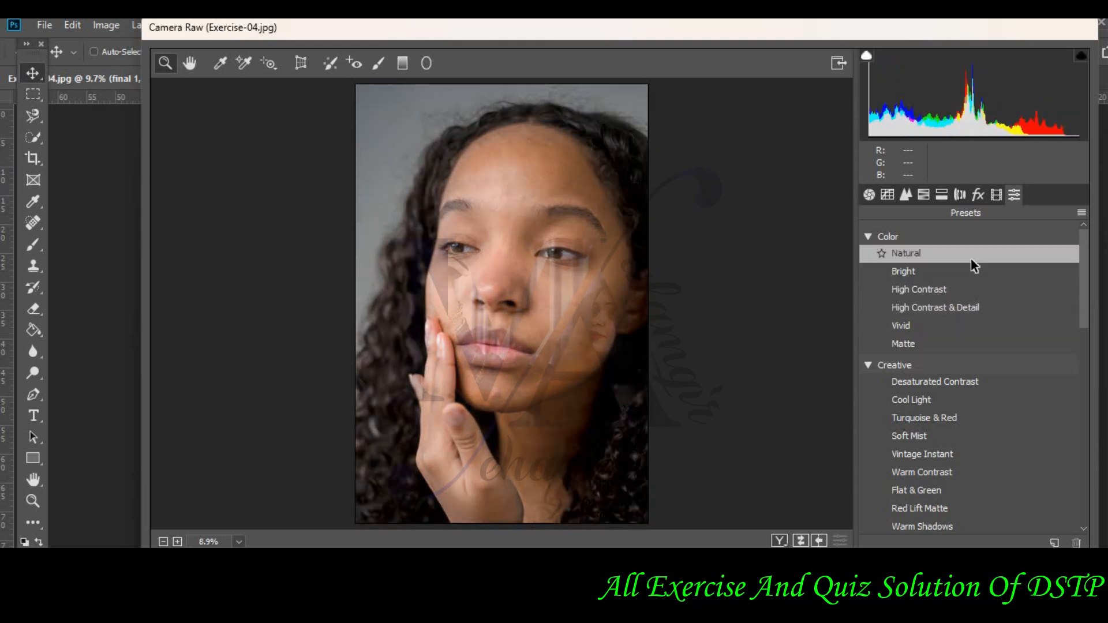
- Add the Heavy sharpening preset to the portrait in the Camera Raw Filter
drag(1085, 276, 1095, 444)
click(1002, 301)
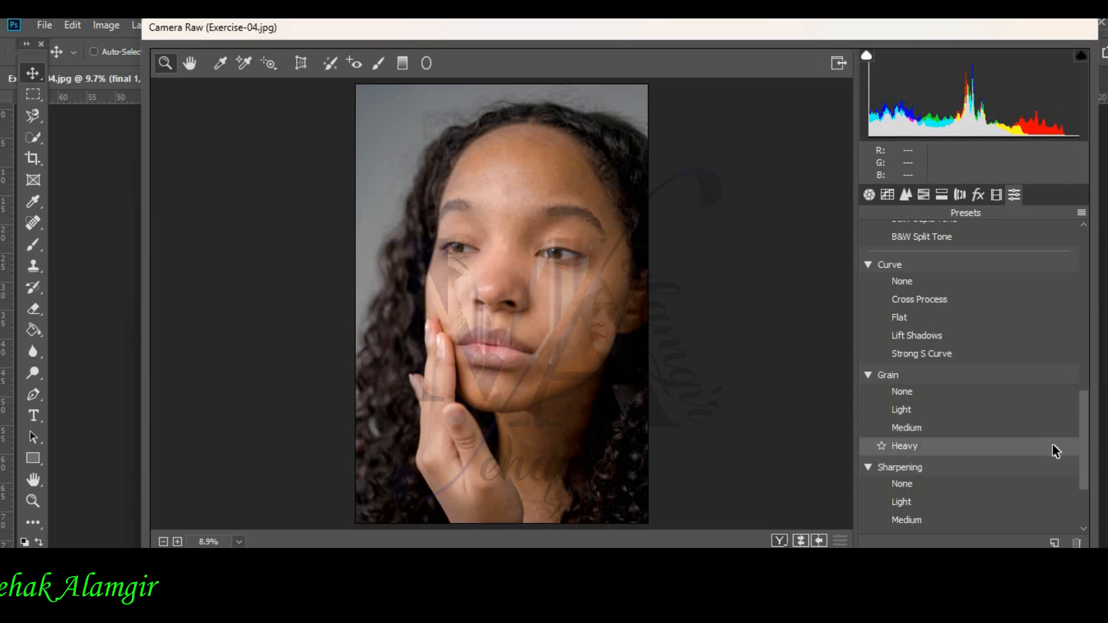
scroll(1074, 446, down, 2)
scroll(991, 476, down, 3)
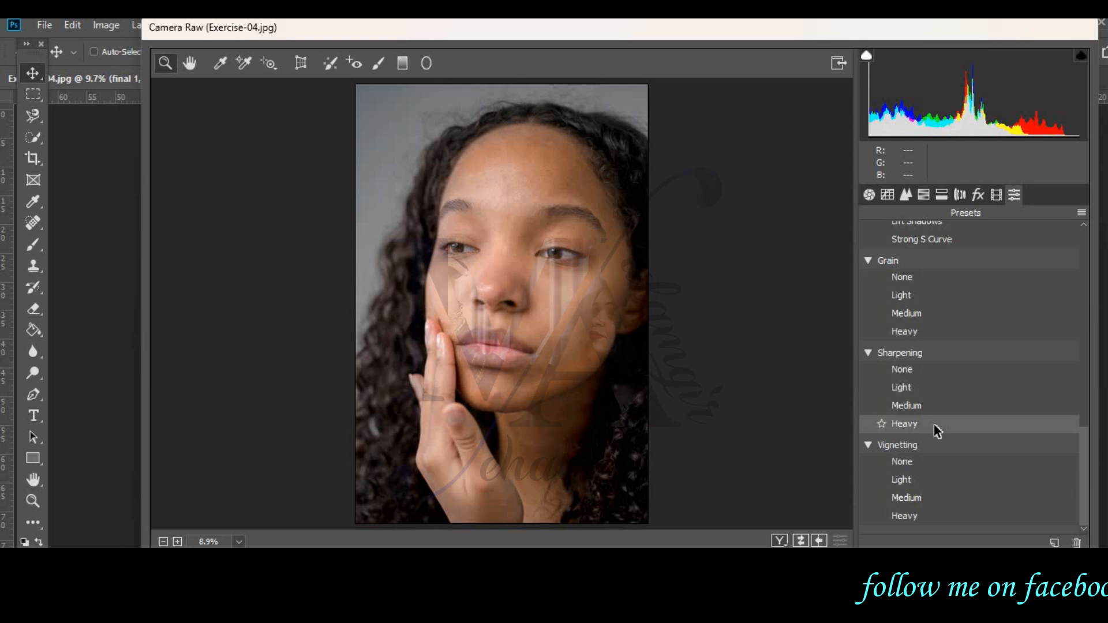
click(934, 425)
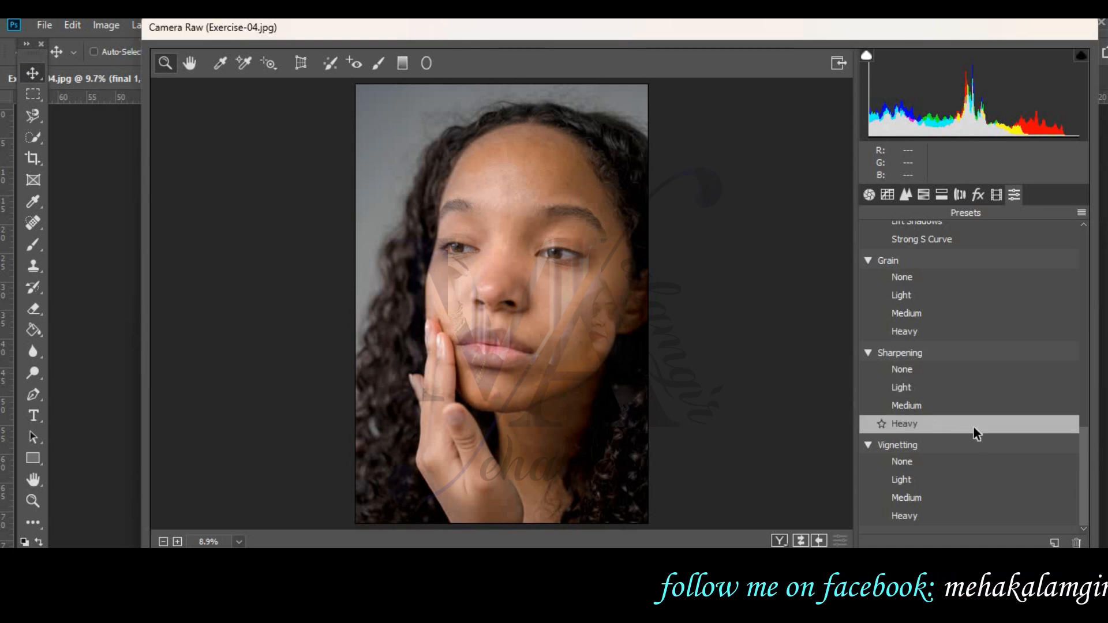
- Add the Heavy vignetting preset to the portrait and try a cooler Temperature before returning it to 0
click(990, 515)
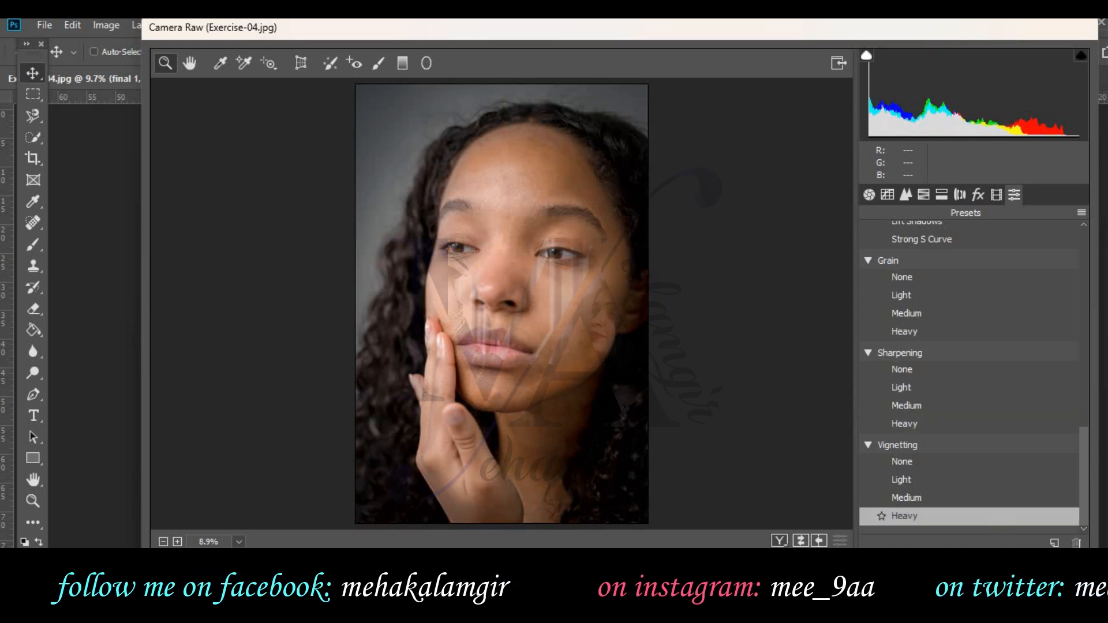
click(866, 193)
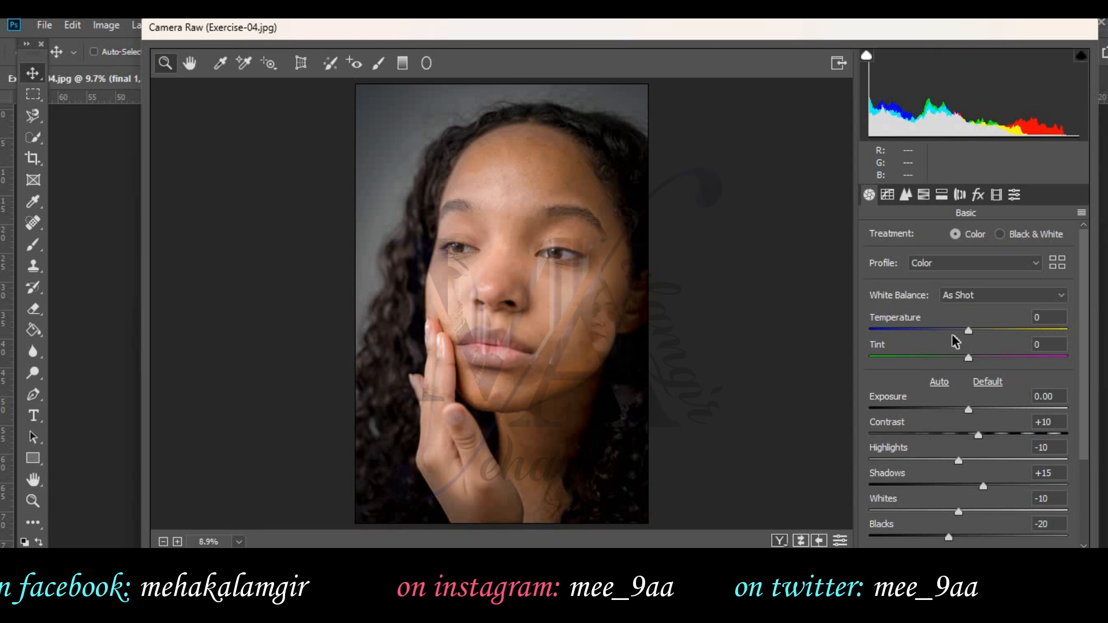
drag(968, 332, 965, 332)
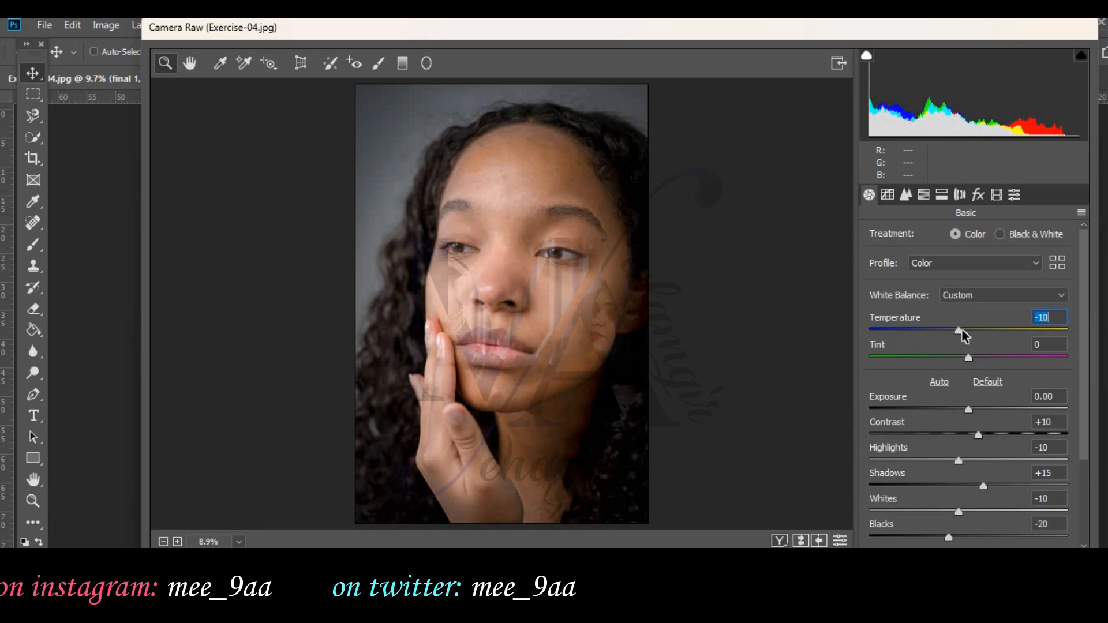
drag(964, 332, 970, 332)
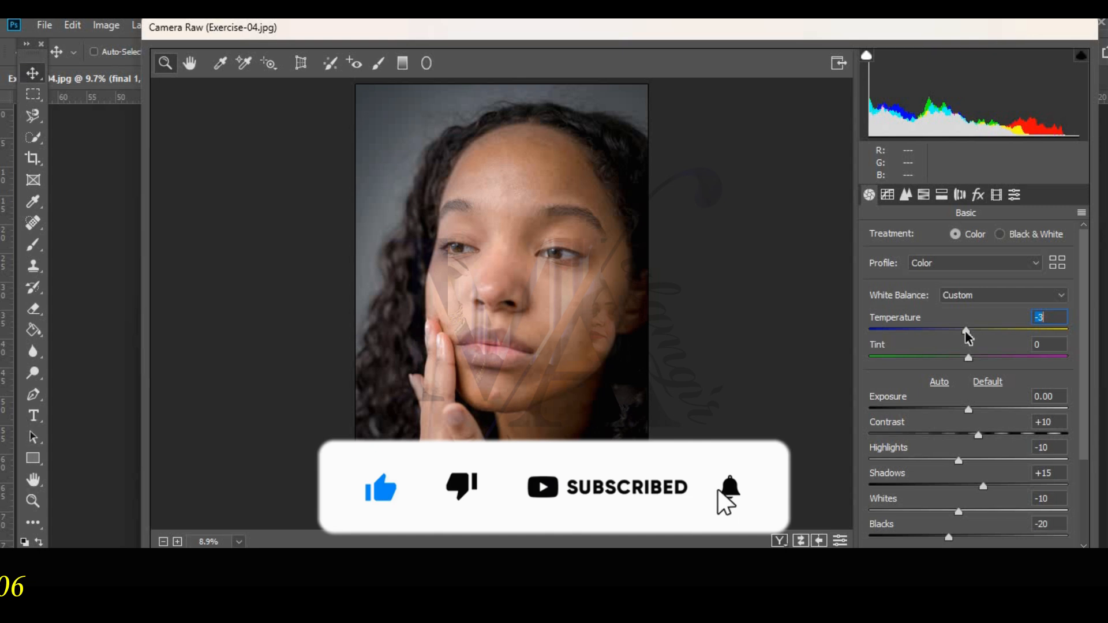
- Set Shadows to +4 and Whites to -21 in the Basic adjustments
scroll(972, 362, down, 4)
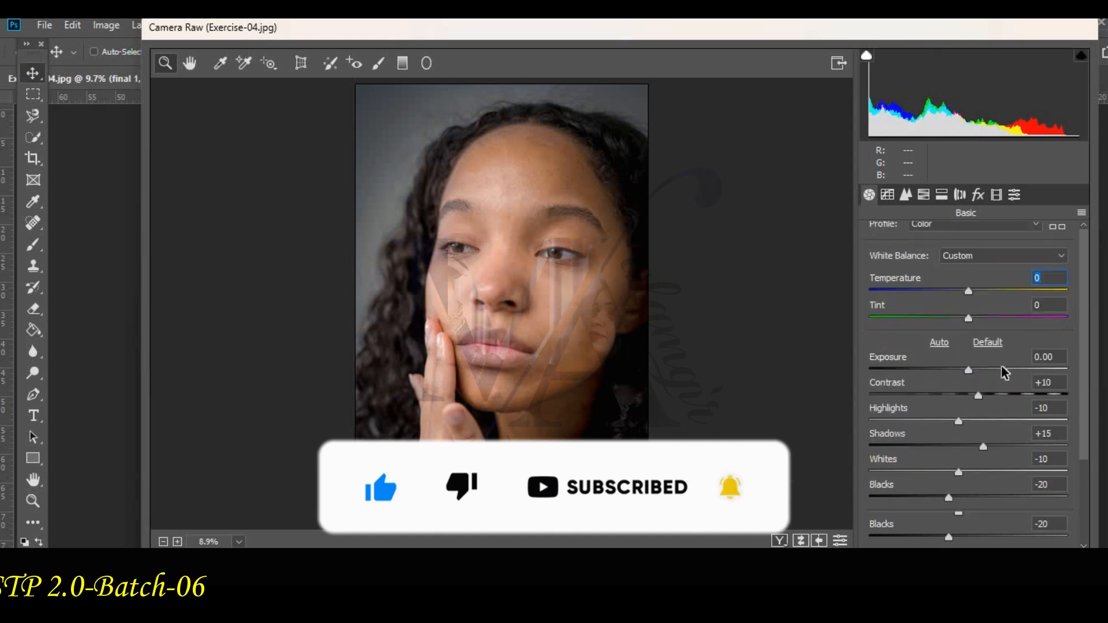
drag(956, 391, 972, 369)
click(983, 367)
drag(973, 375, 972, 375)
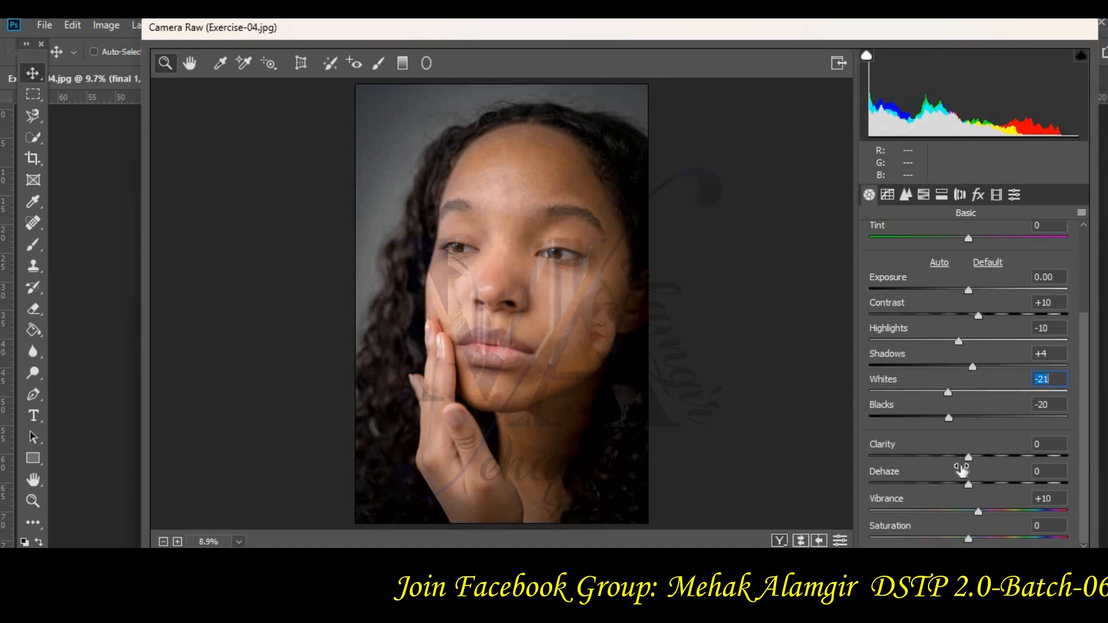
- Soften the portrait by setting Clarity to -28 and Vibrance to -12
drag(967, 457, 940, 457)
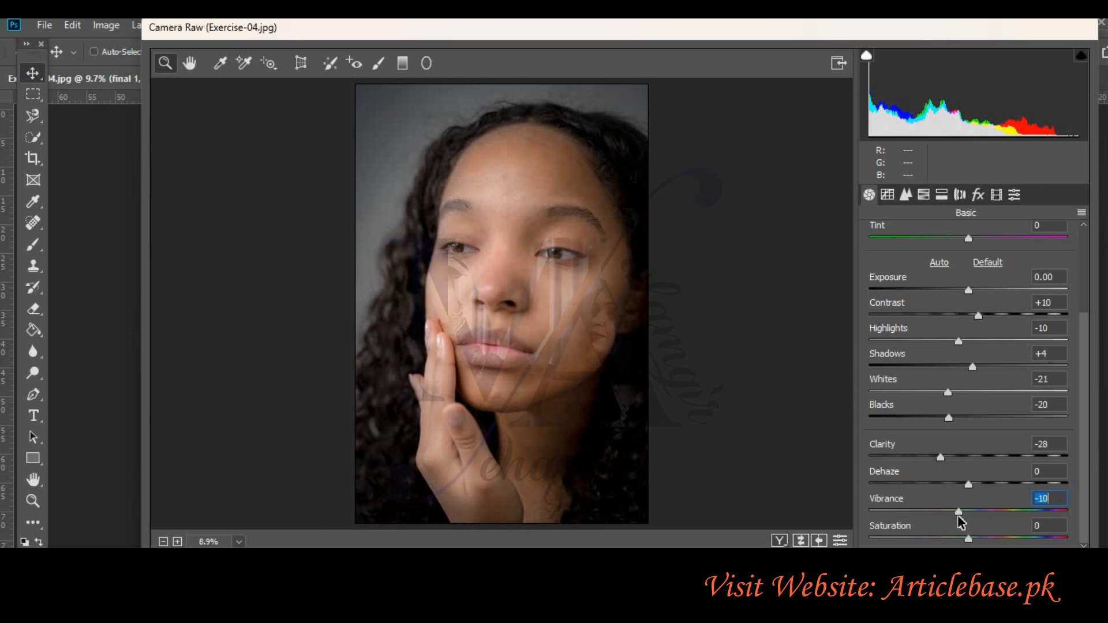
key(Up)
key(Up)
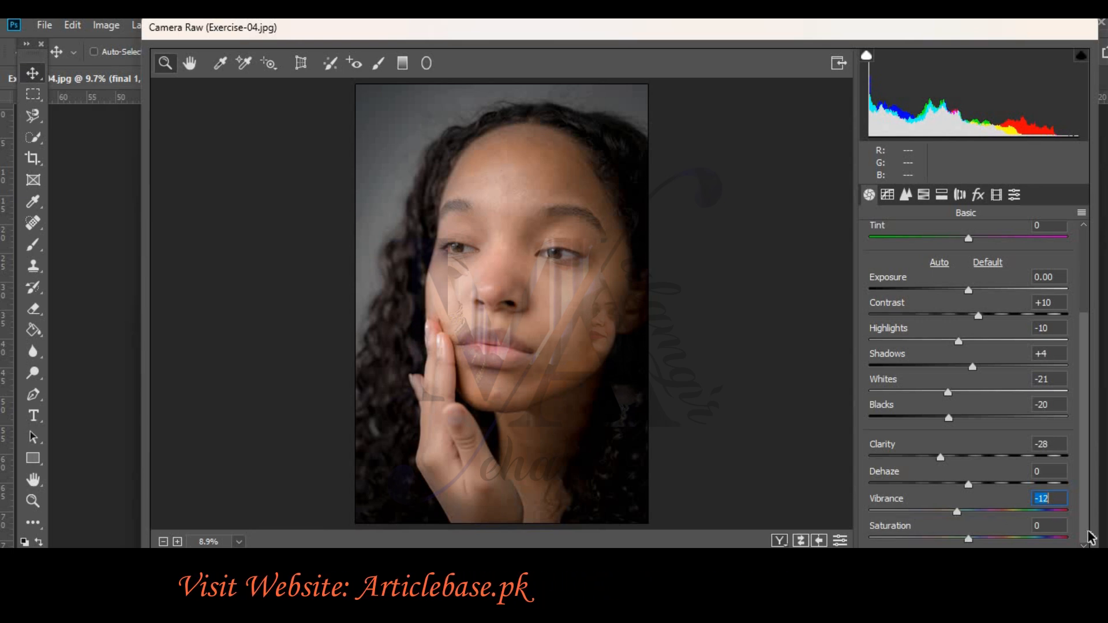
key(Return)
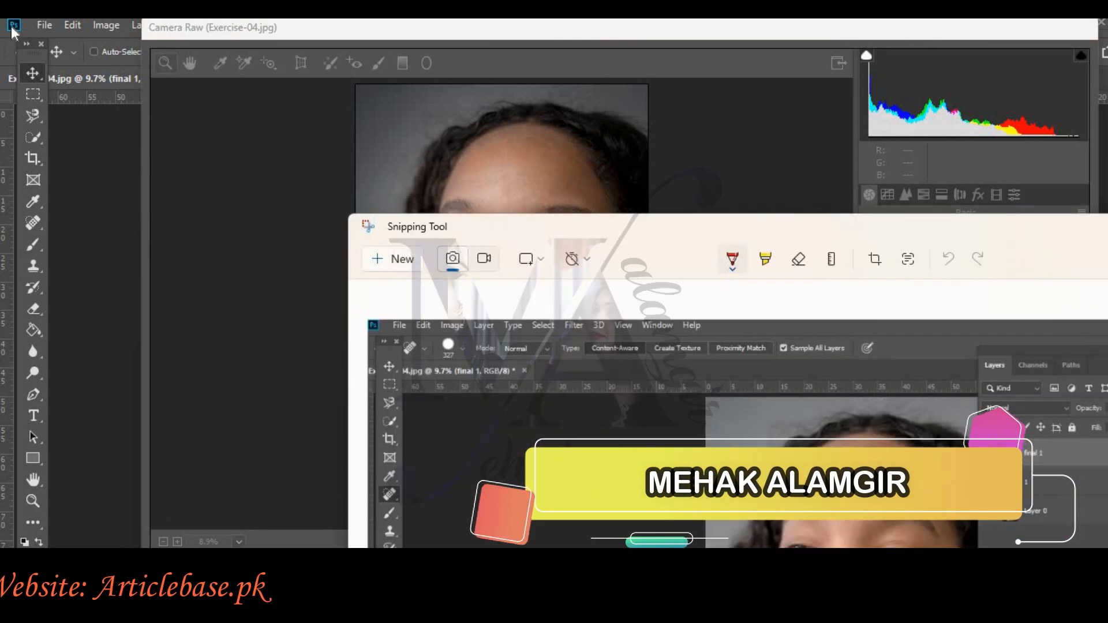
- Capture a screenshot of the Camera Raw window with its adjustments and apply the filter to the portrait
key(ctrl+n)
drag(7, 23, 1081, 548)
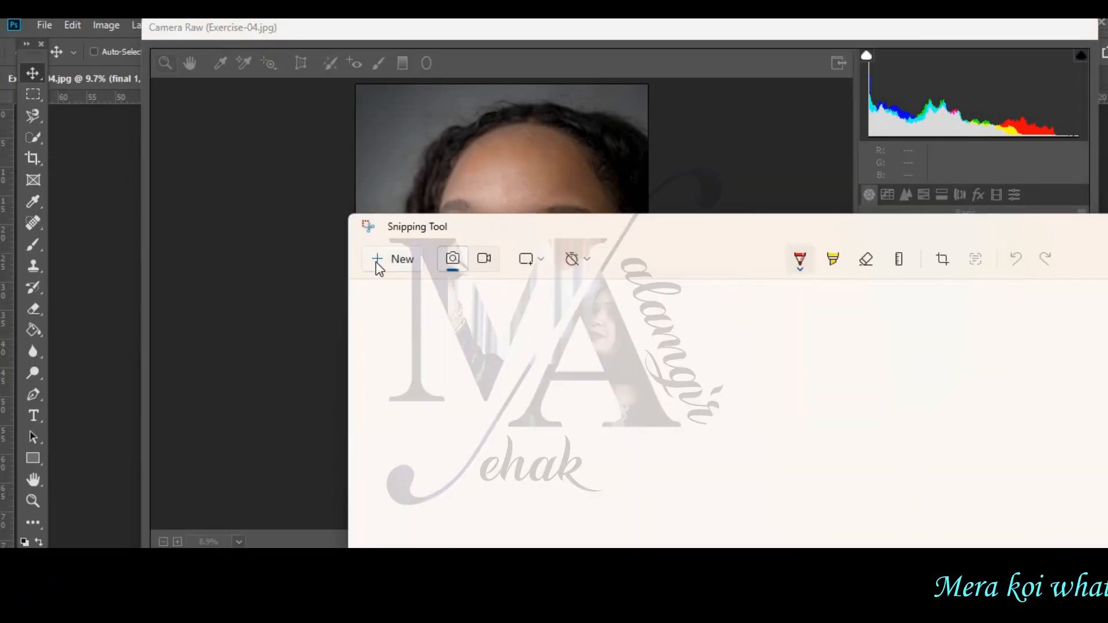
click(376, 268)
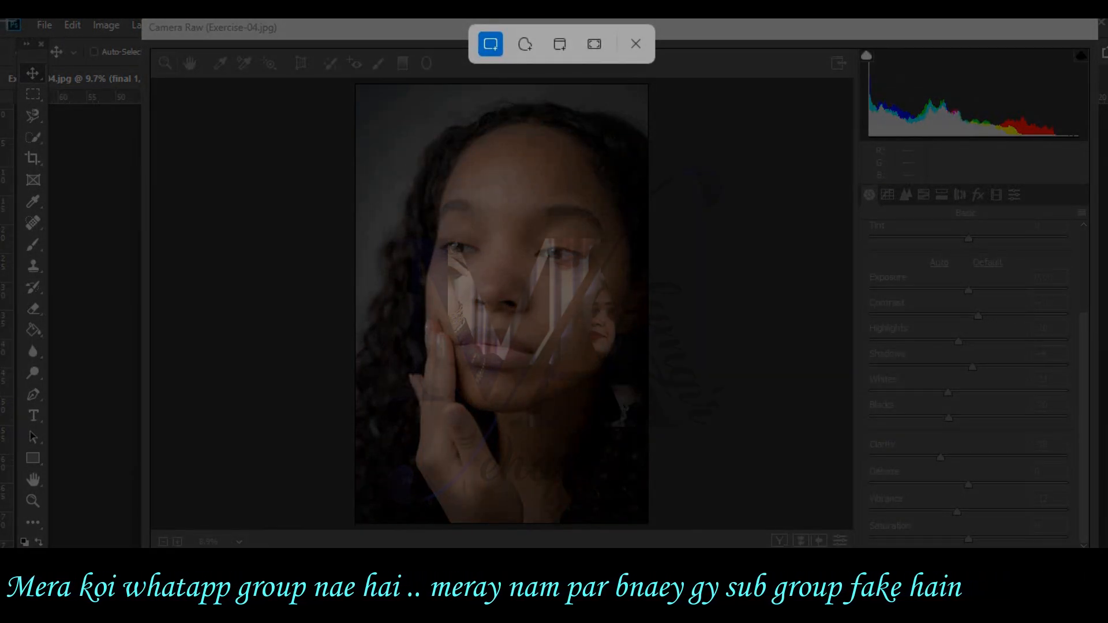
key(Escape)
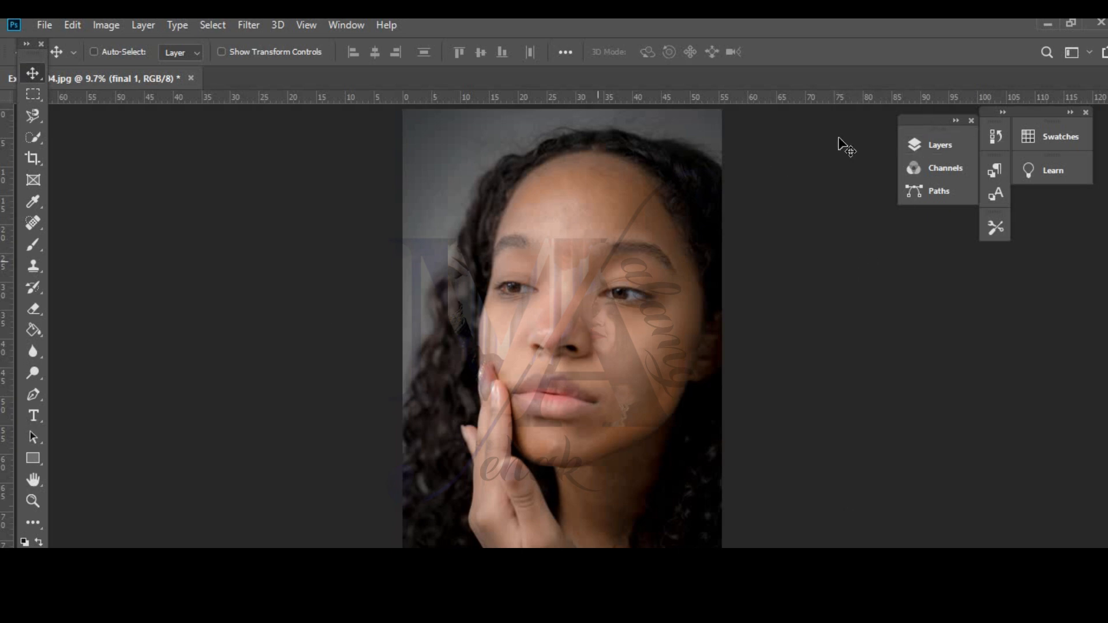
- Move the Layers panel beside the face and compare the edit with the earlier versions by toggling layers "final 1" and "1"
click(930, 145)
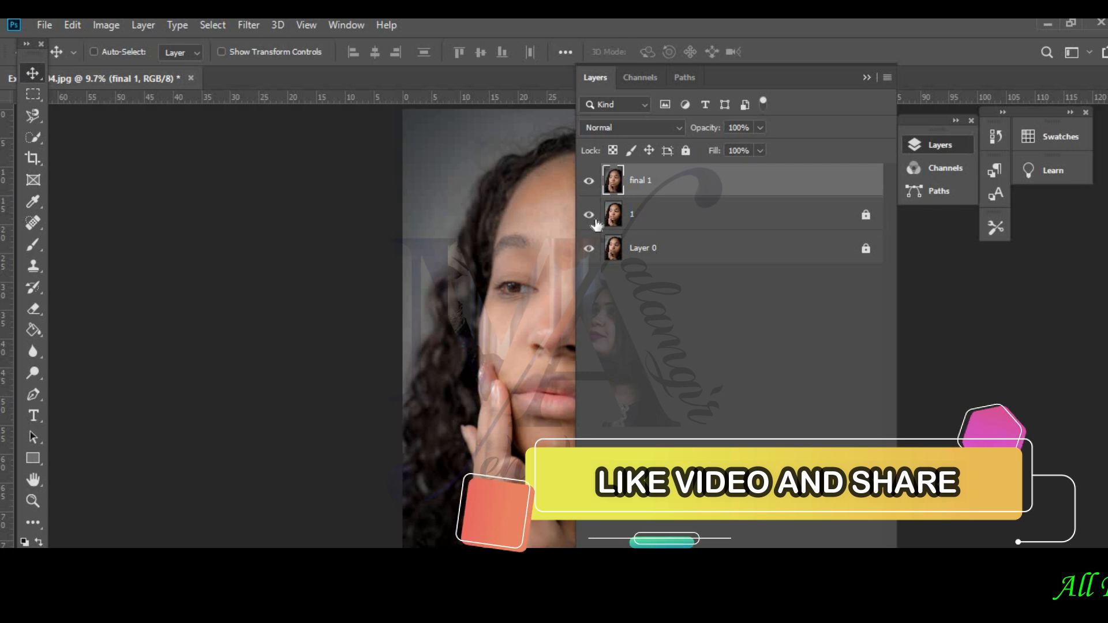
drag(798, 84, 933, 85)
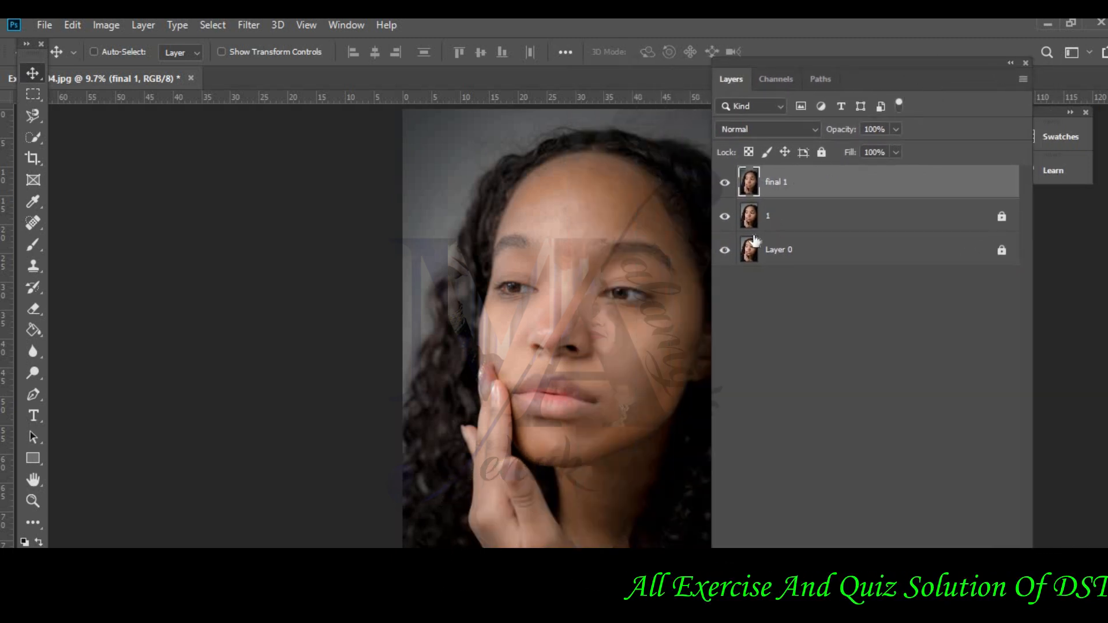
click(725, 183)
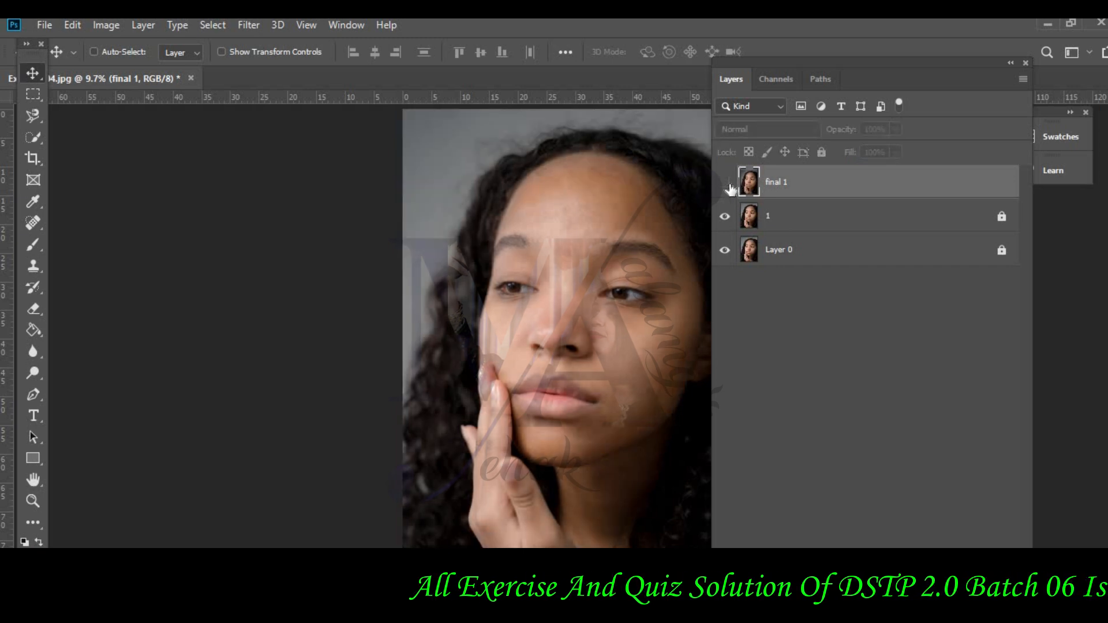
click(724, 217)
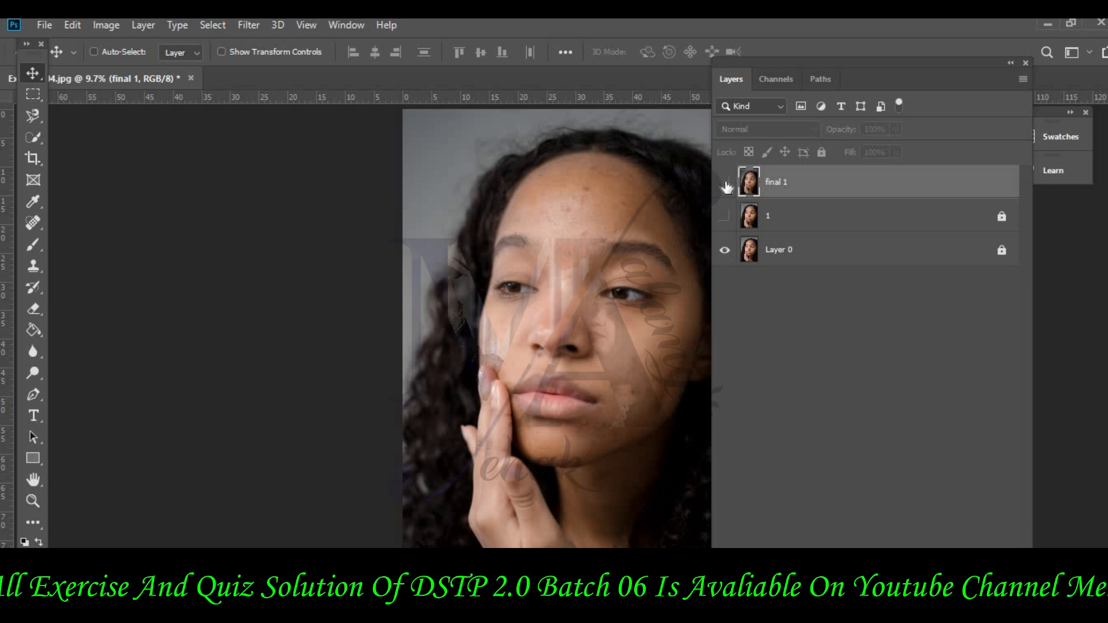
click(725, 184)
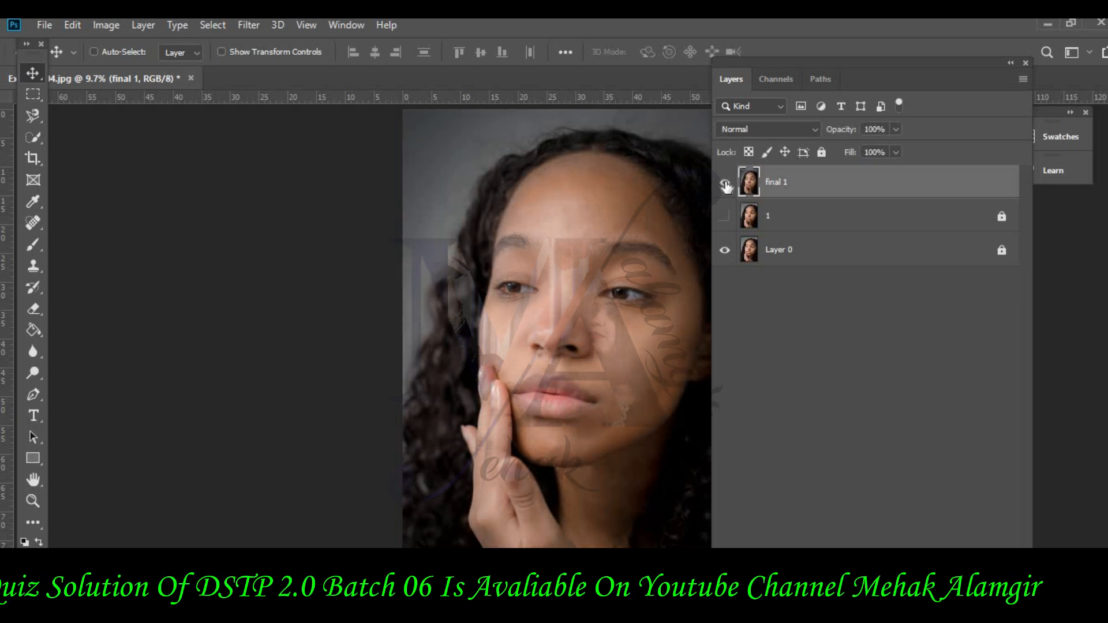
click(725, 216)
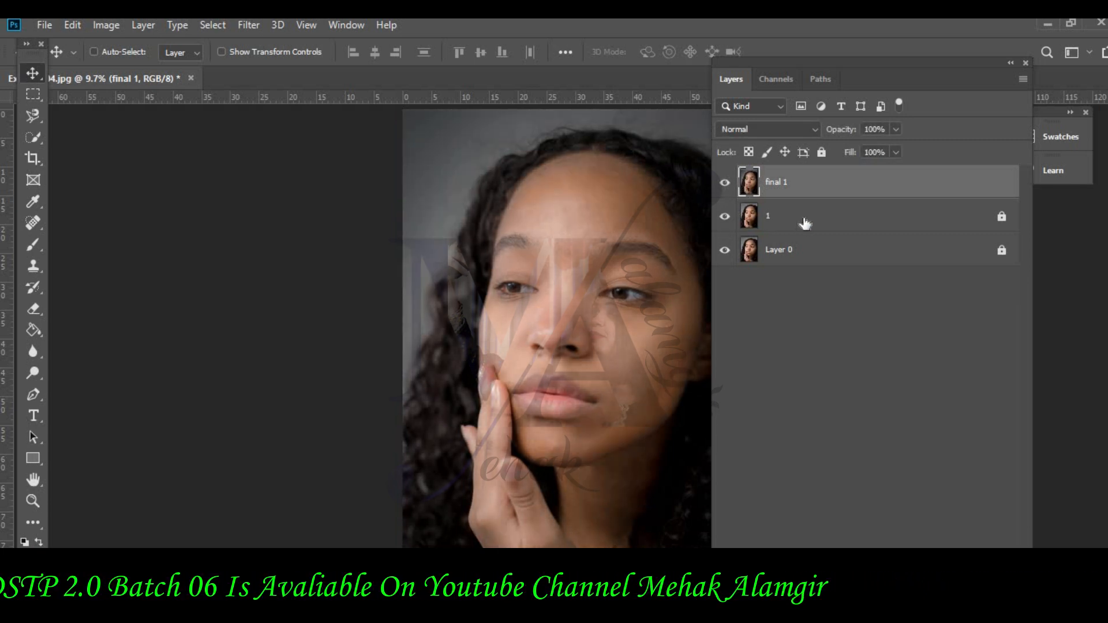
- Unlock the intermediate layer "1" and delete it
click(923, 231)
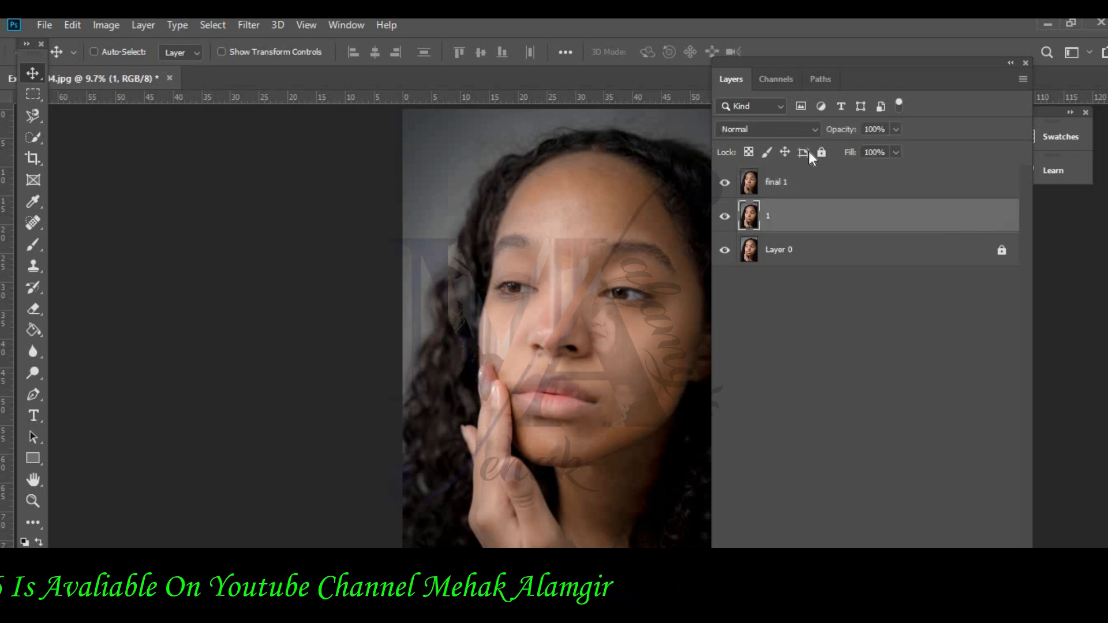
right_click(837, 216)
click(887, 116)
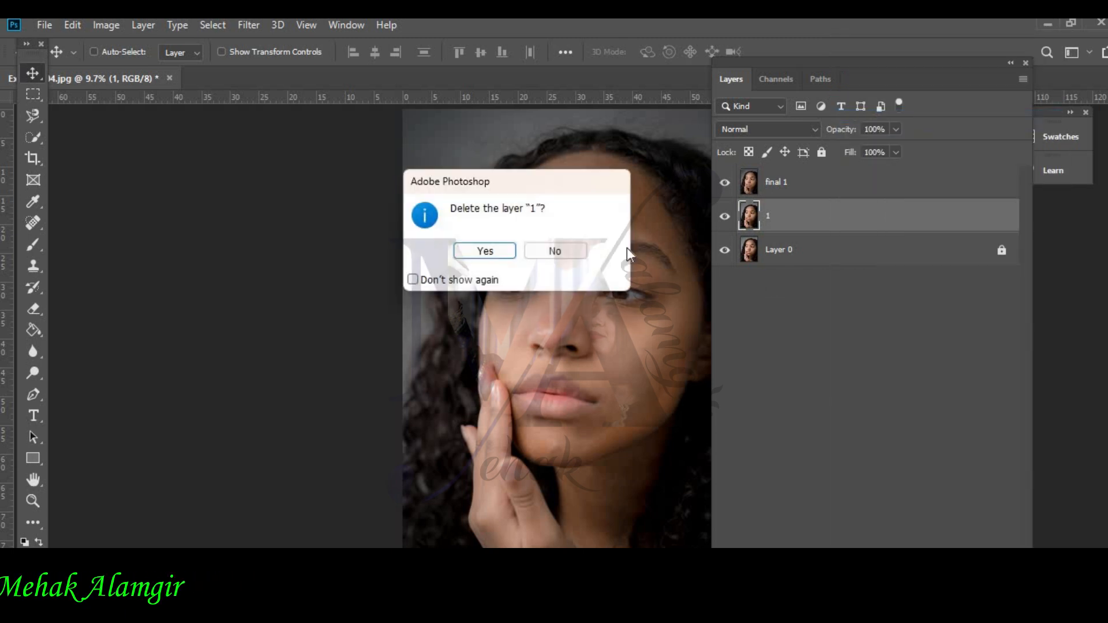
key(Return)
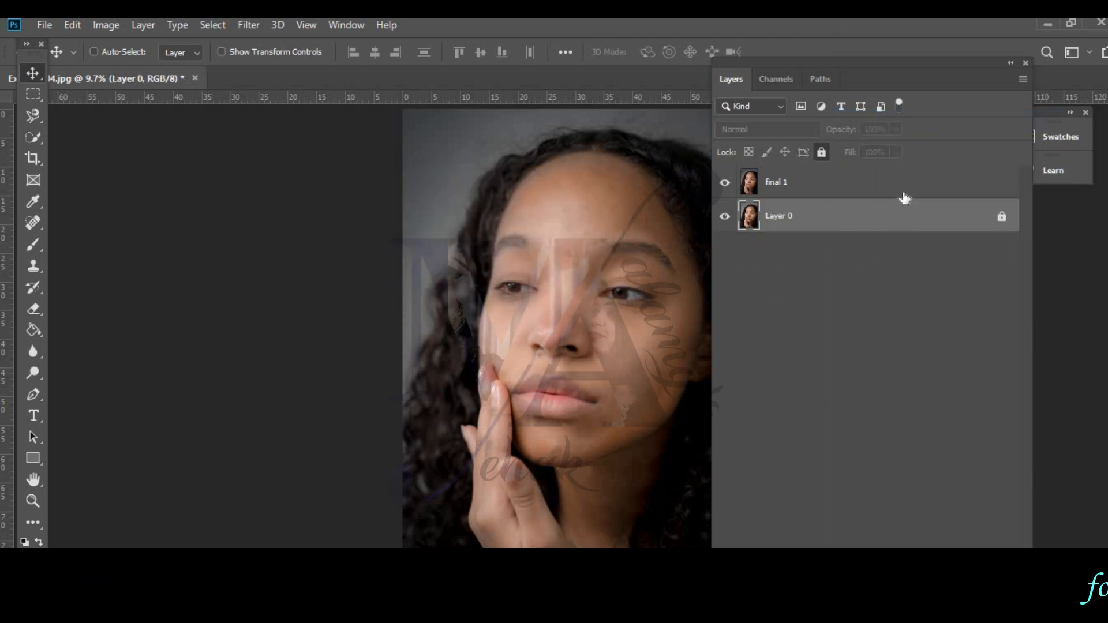
- Compare the filtered portrait with the original by toggling the visibility of the "final 1" layer and Layer 0
click(903, 193)
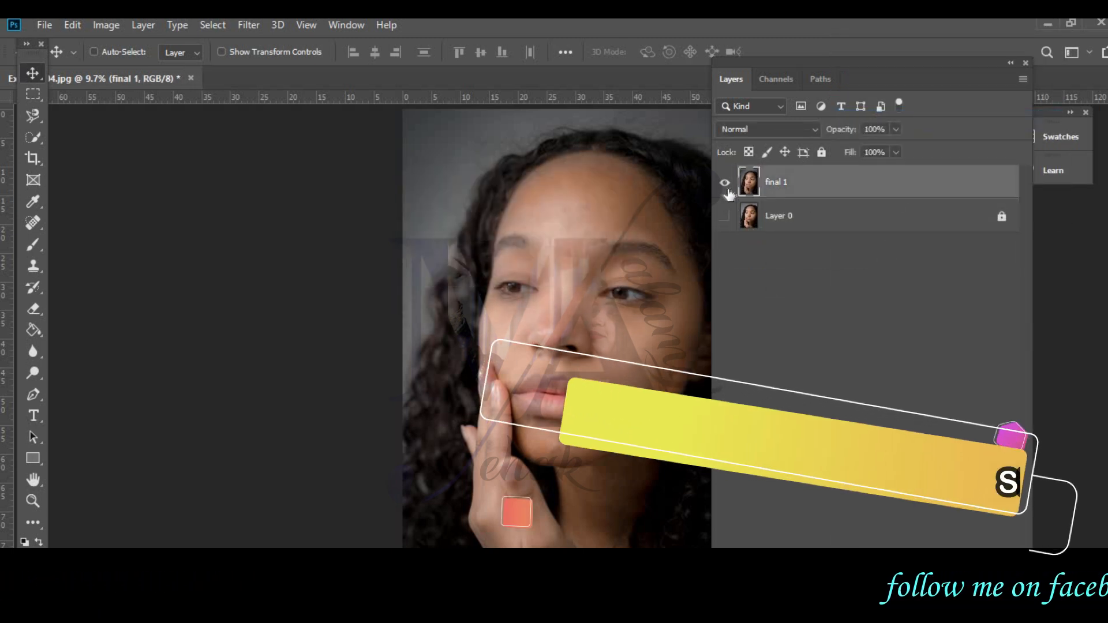
click(726, 185)
click(726, 217)
click(725, 219)
click(725, 218)
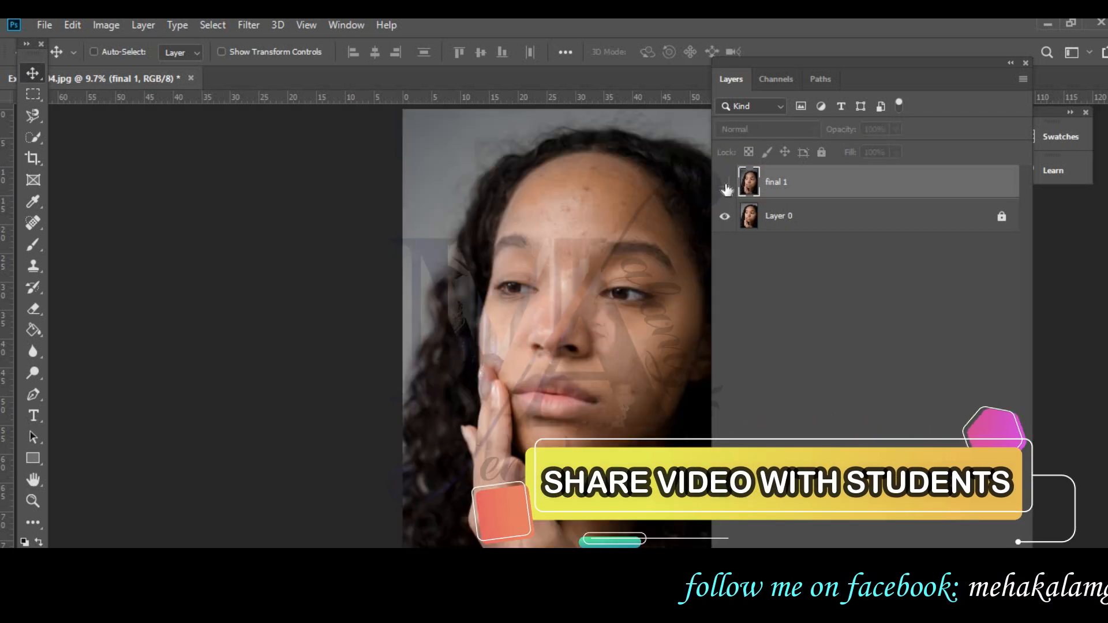
click(725, 185)
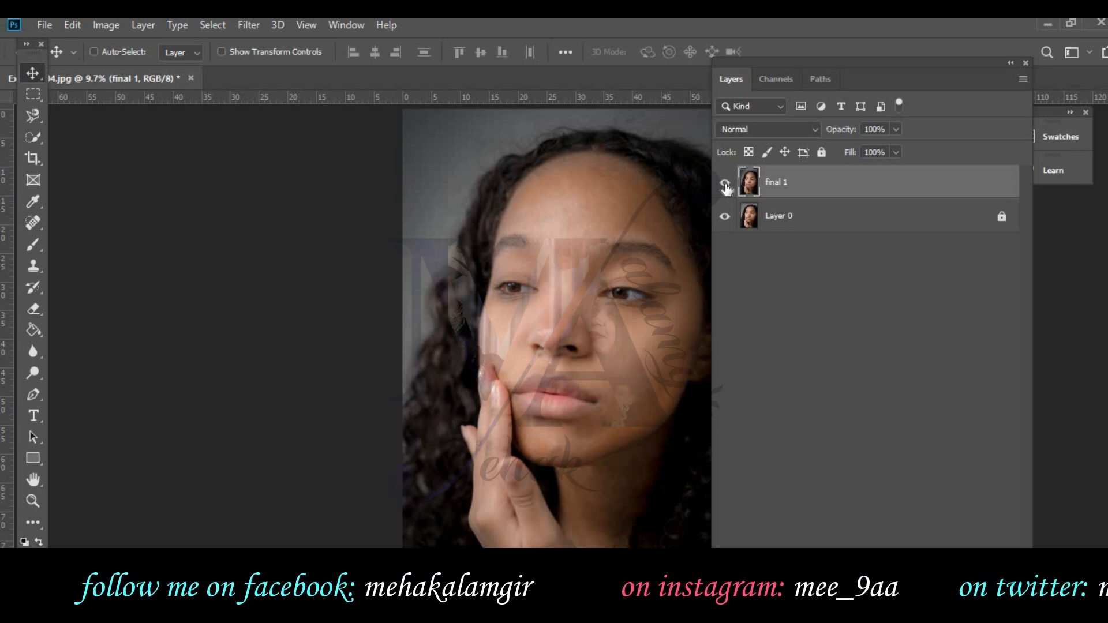
- Lighten the face on the "final 1" layer with one dab of the Dodge tool at a 5000 px brush size
click(35, 358)
click(36, 376)
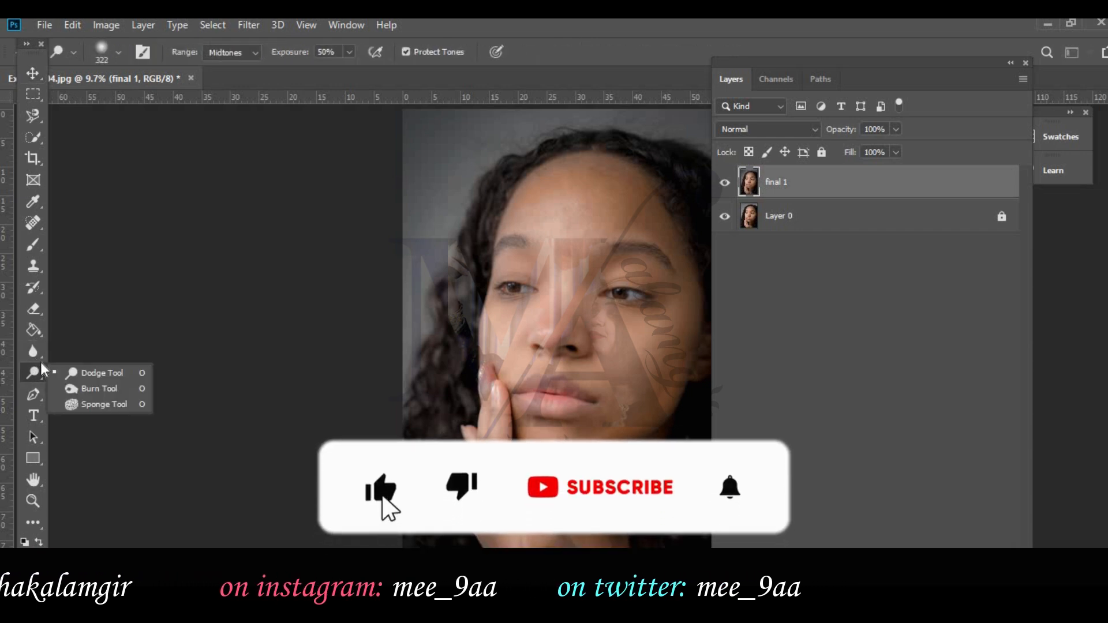
click(90, 374)
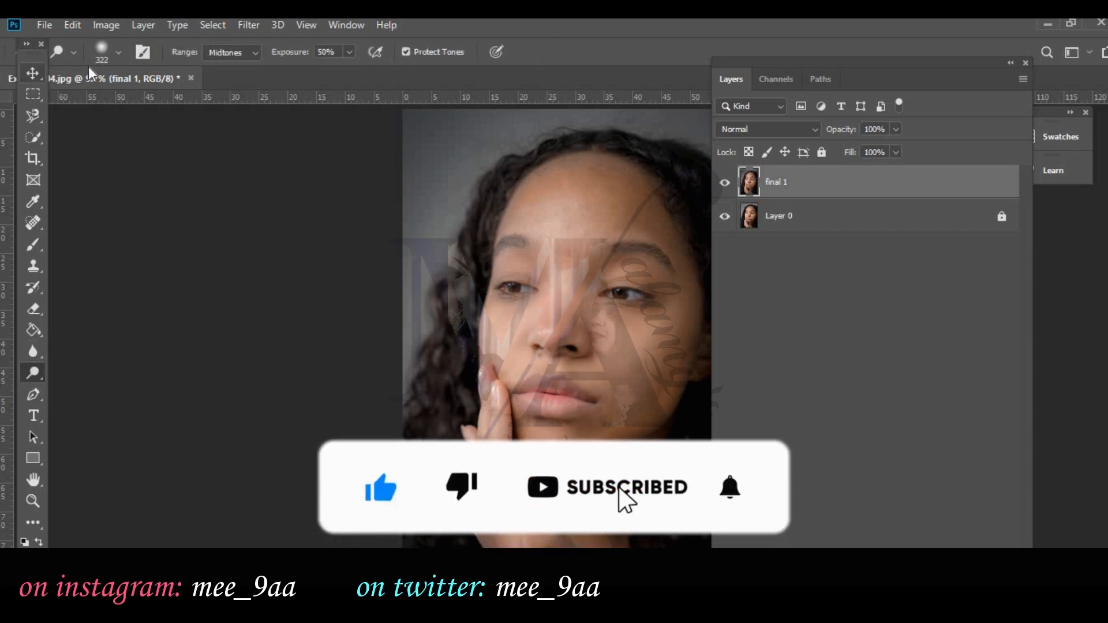
click(120, 54)
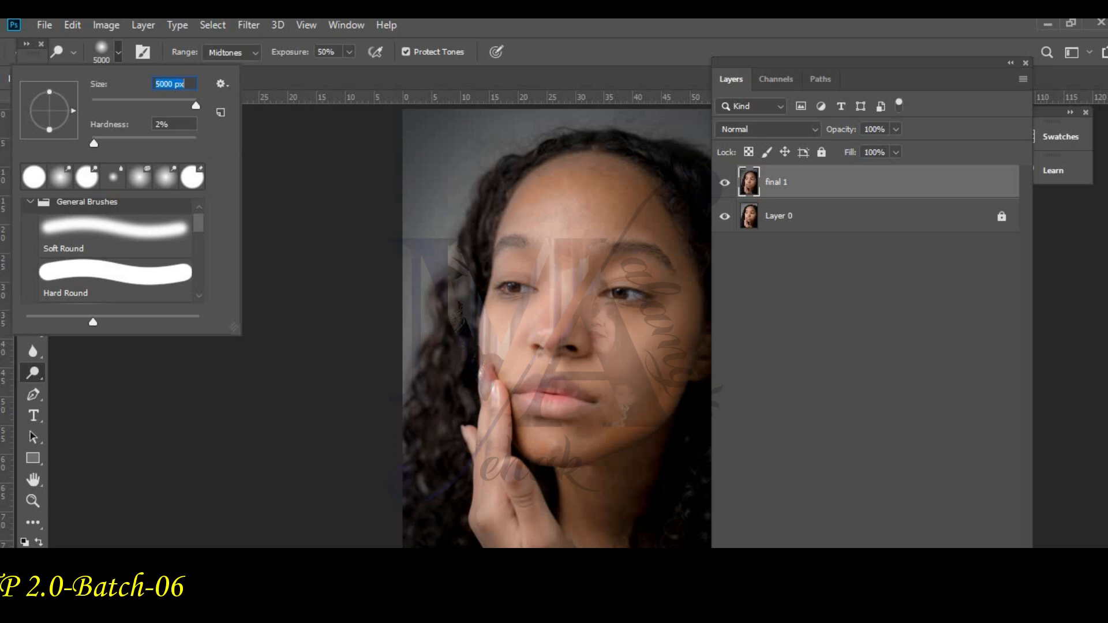
key(Return)
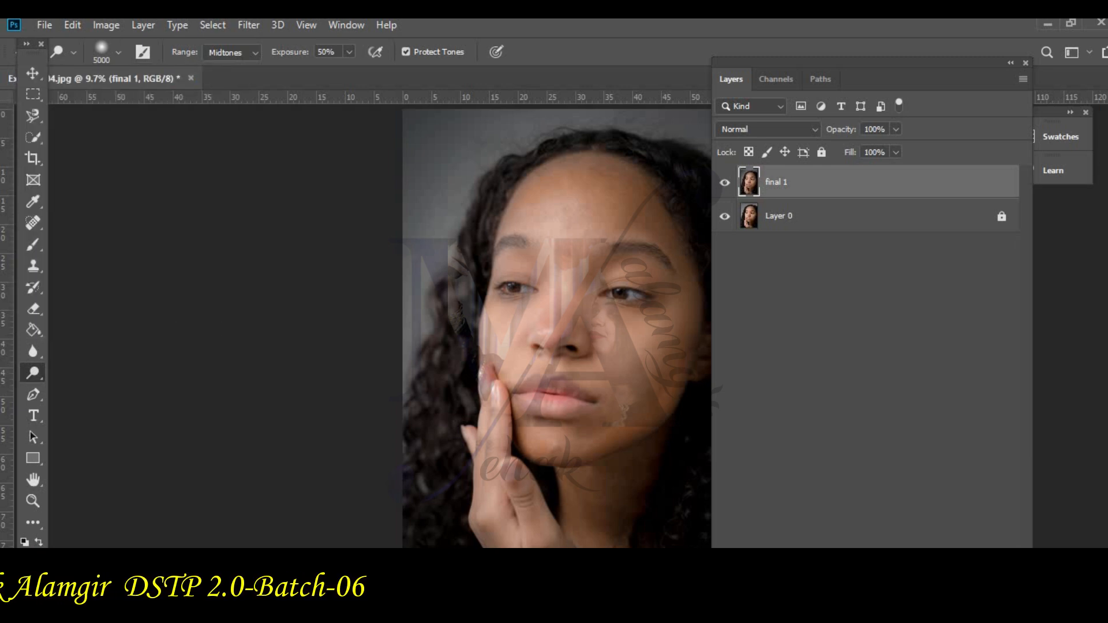
click(605, 298)
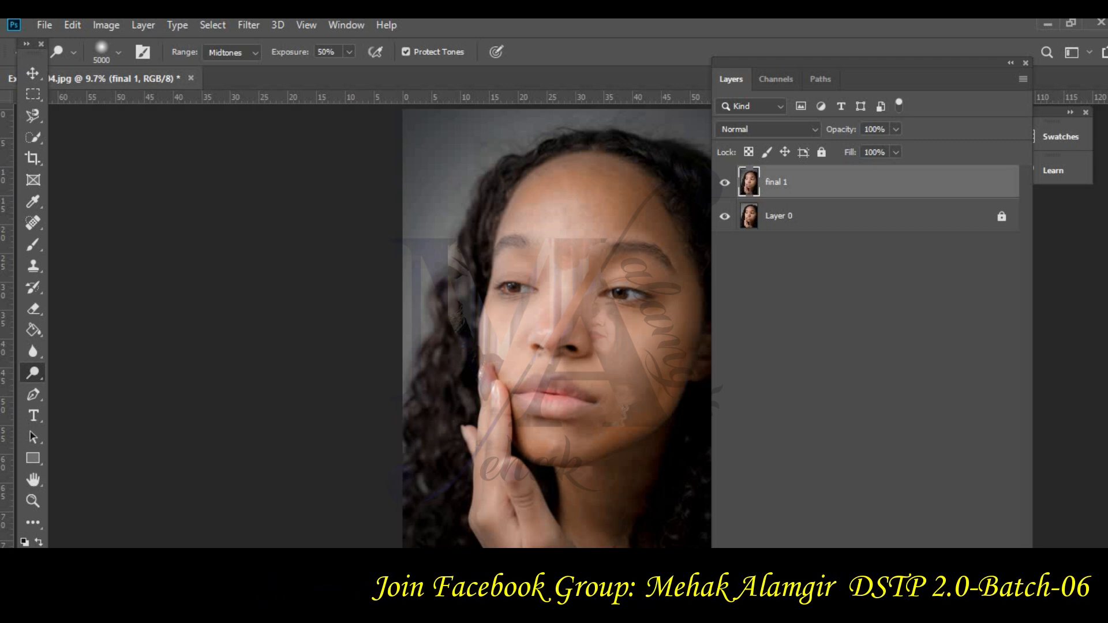
- Make the Spot Healing Brush the active tool and capture a screenshot of the workspace with the portrait and its two layers
click(34, 349)
click(35, 332)
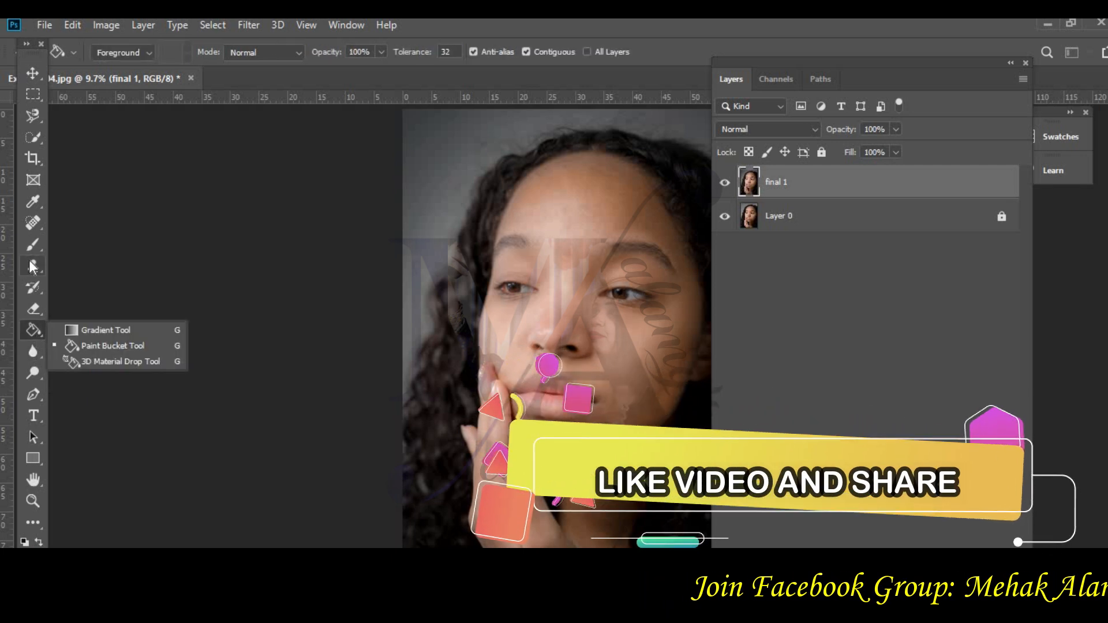
click(33, 223)
click(60, 227)
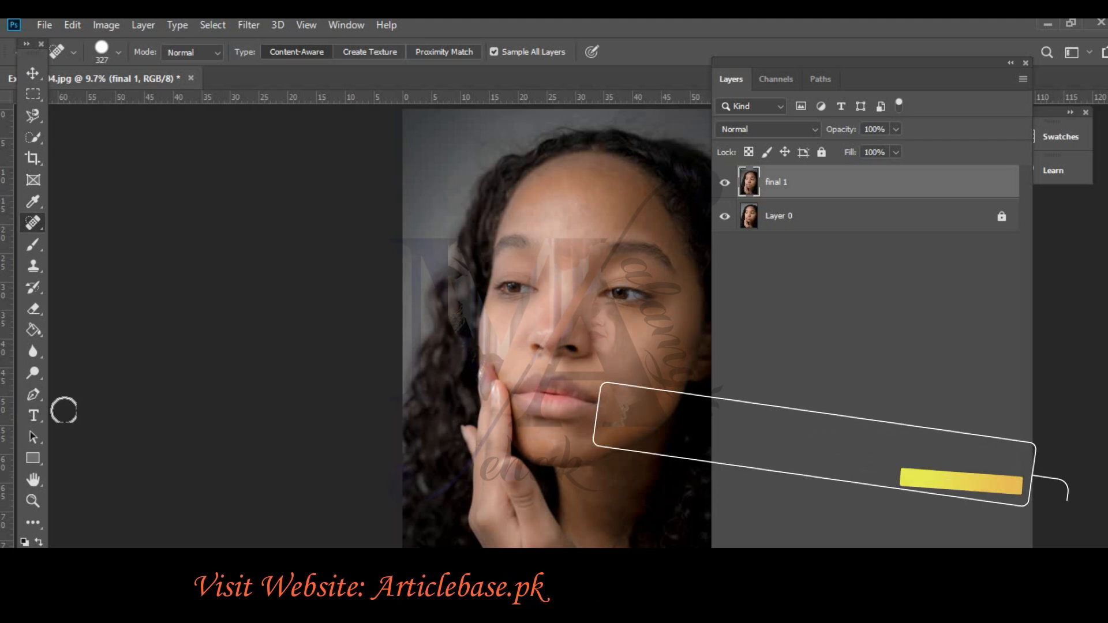
mouse_move(316, 613)
click(351, 612)
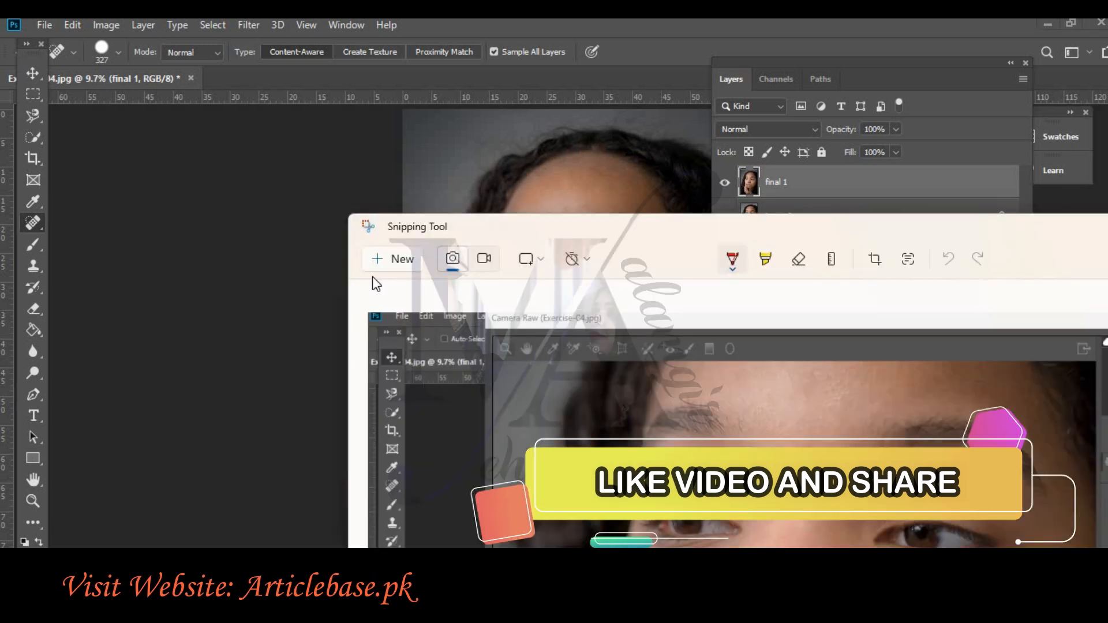
click(402, 259)
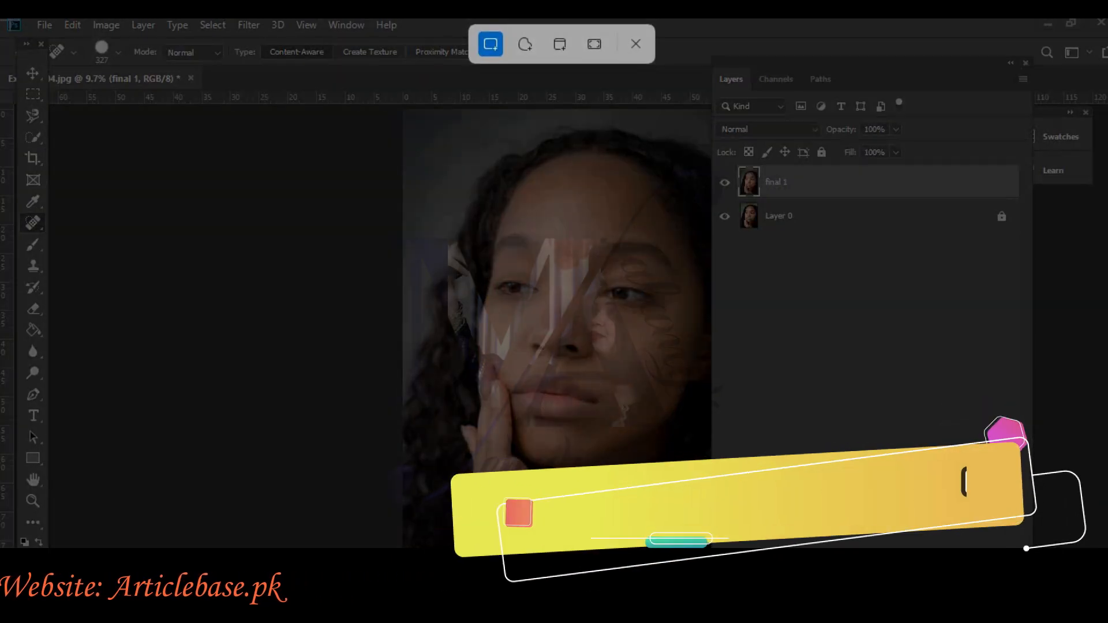
drag(9, 20, 1104, 549)
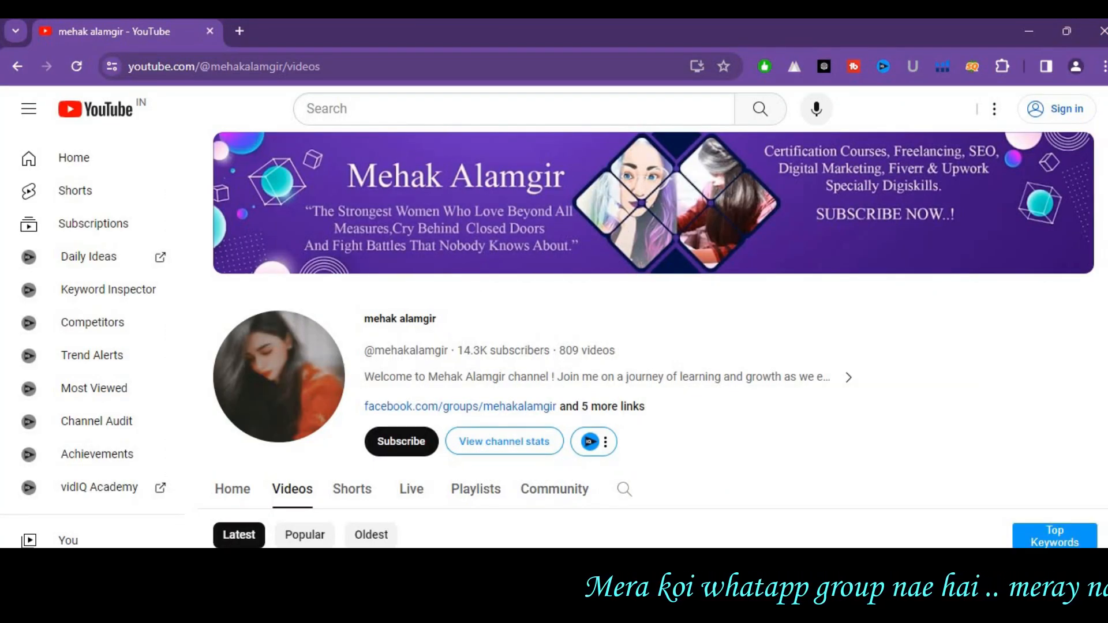
scroll(652, 369, down, 1)
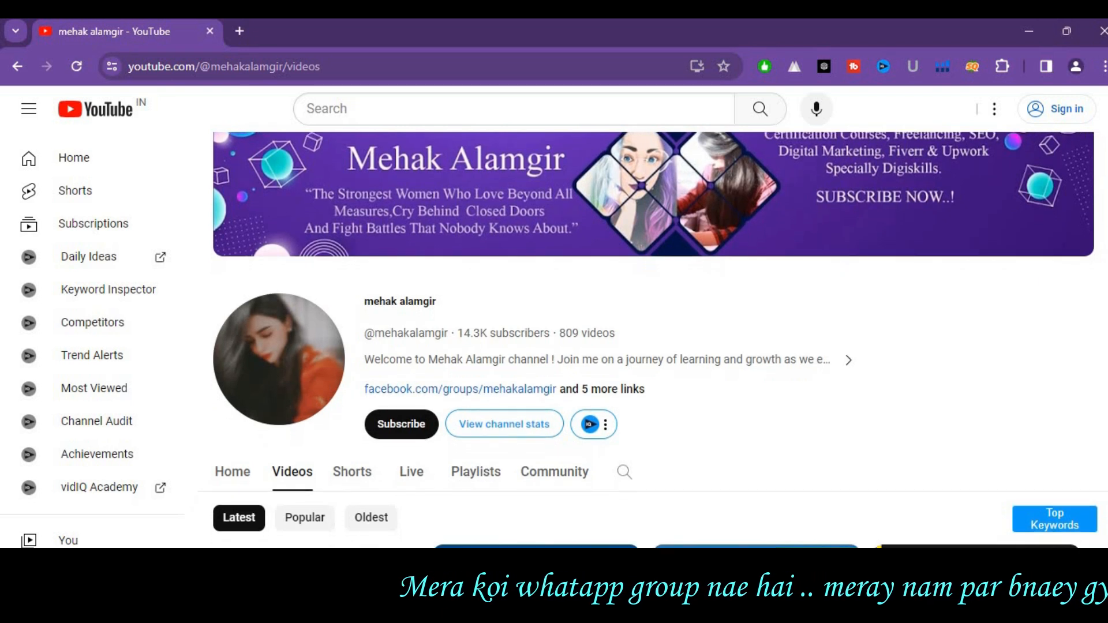
- Switch to YouTube in the browser and look through the channel's latest videos, down to the DSTP 2.0 Batch-06 Quiz-3 and Exercise 3 solutions
scroll(653, 369, down, 1)
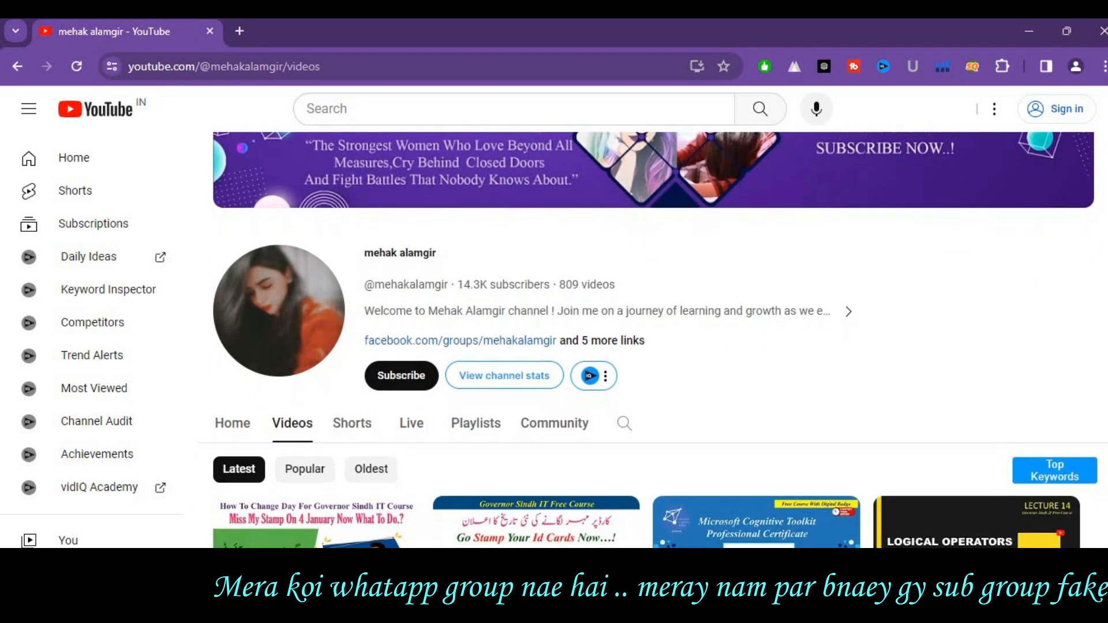
scroll(652, 369, down, 1)
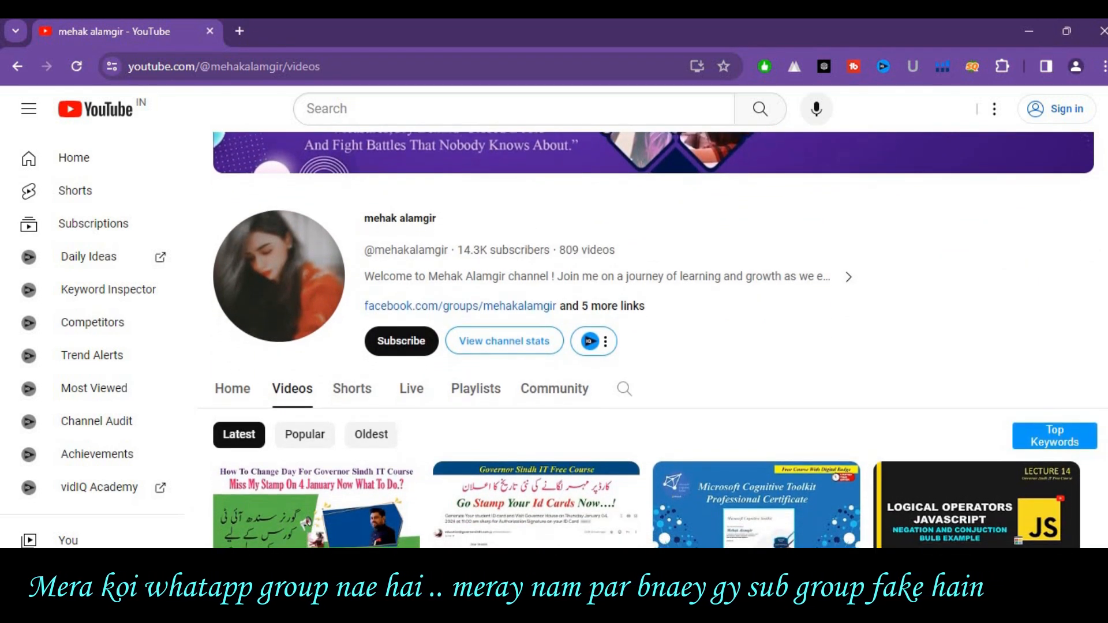
scroll(652, 369, down, 1)
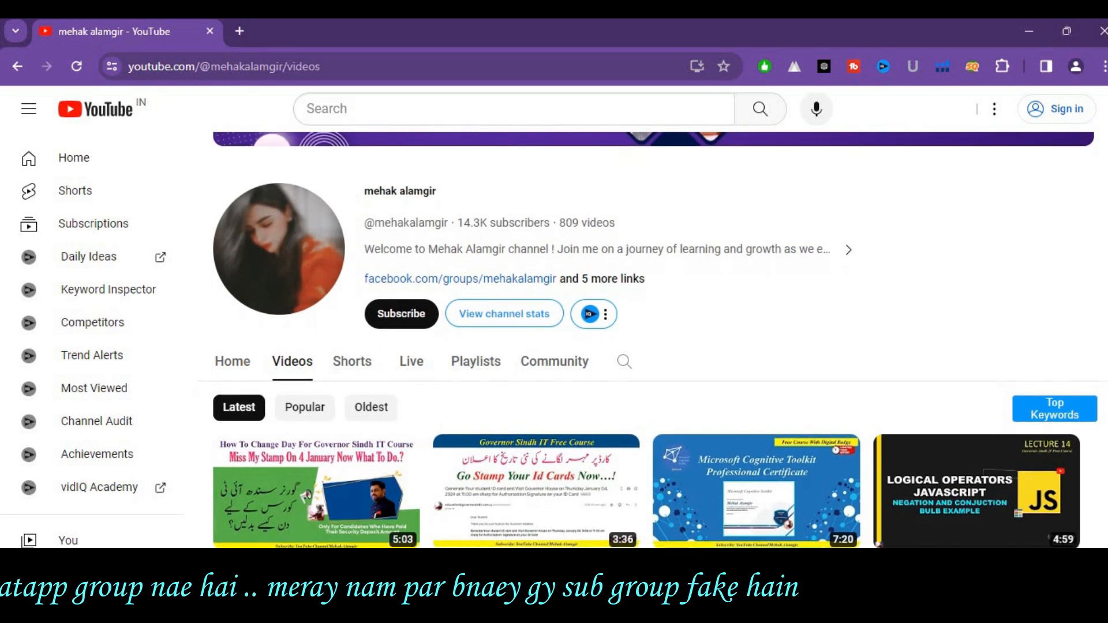
scroll(653, 369, down, 1)
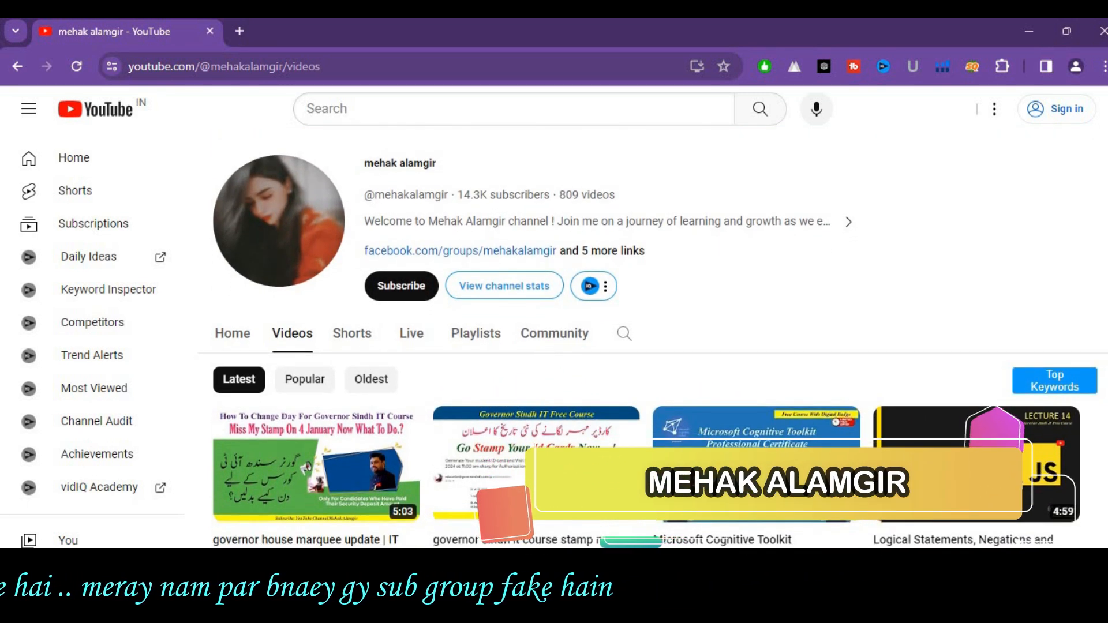
scroll(652, 369, down, 2)
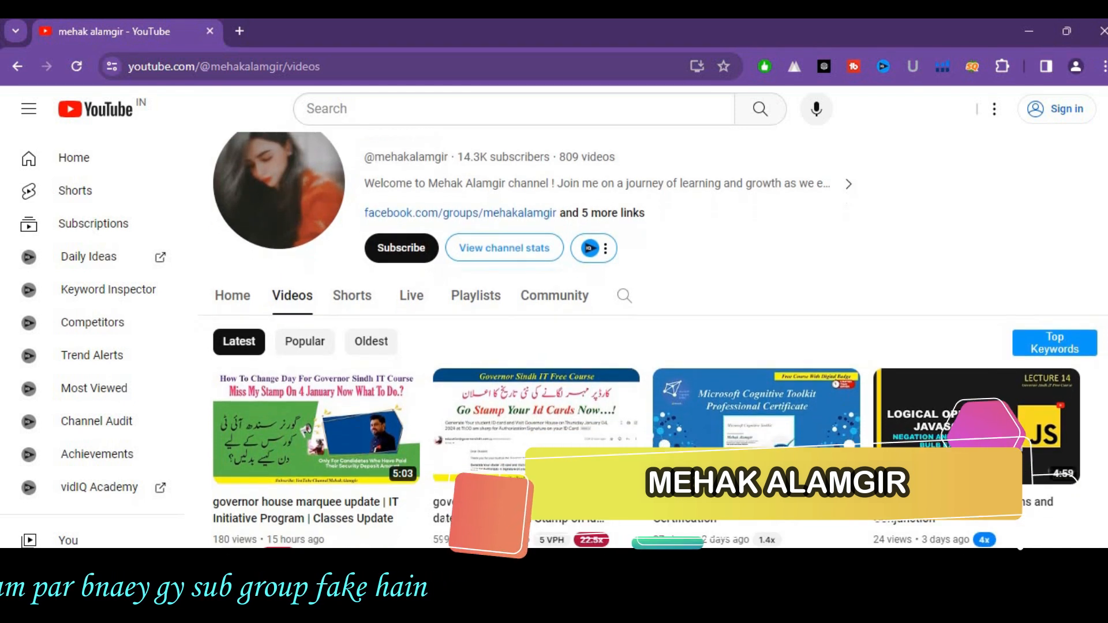
scroll(652, 369, down, 2)
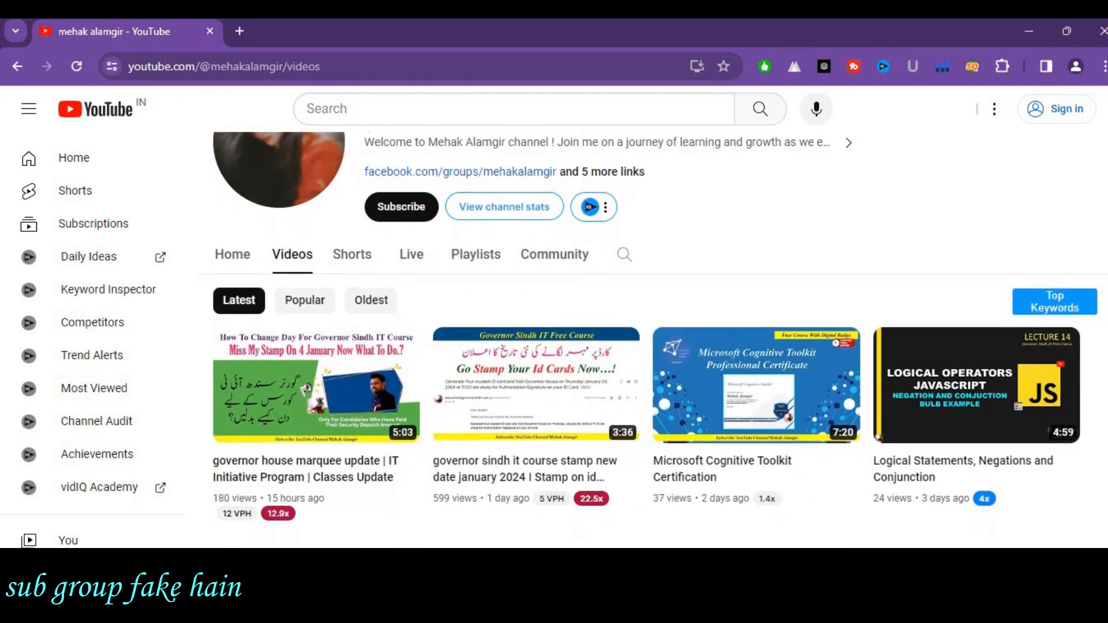
scroll(652, 369, down, 2)
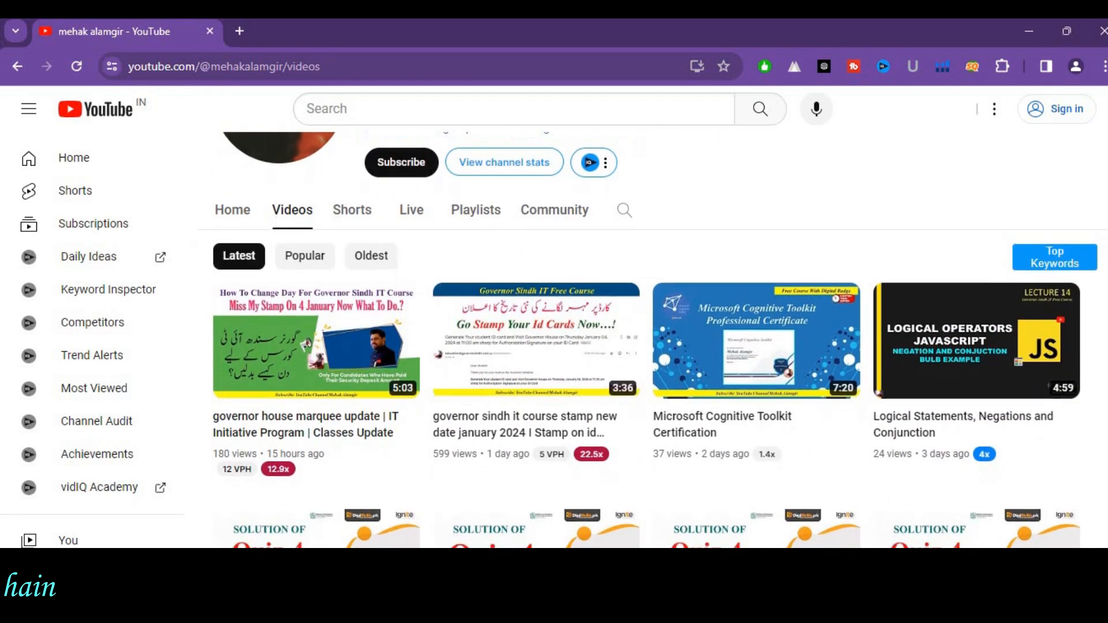
scroll(652, 369, down, 4)
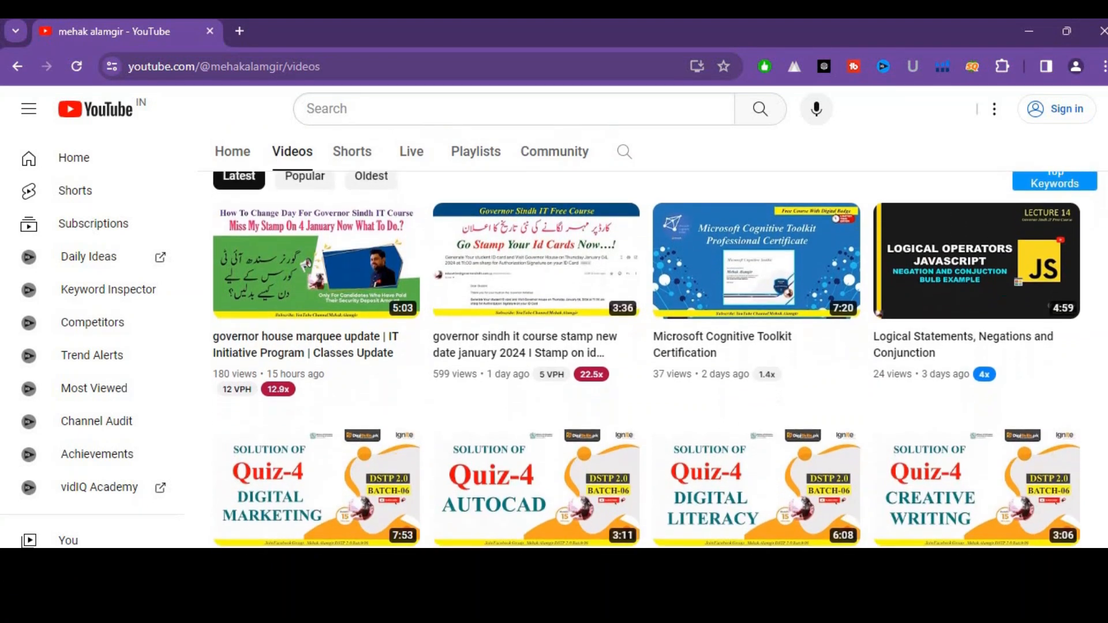
scroll(652, 370, down, 3)
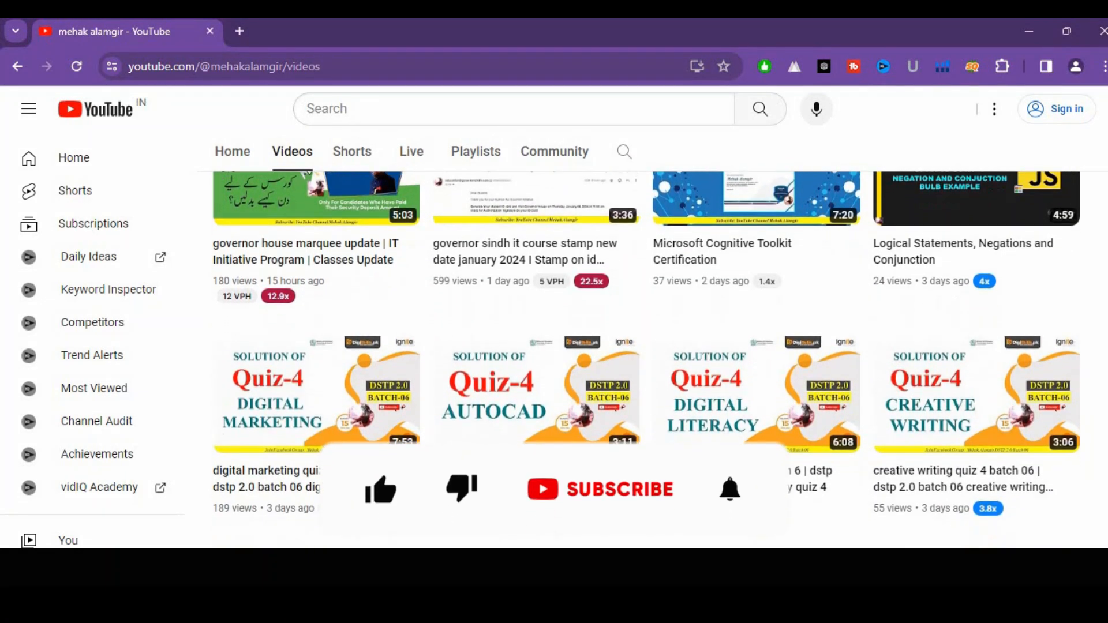
scroll(653, 370, down, 4)
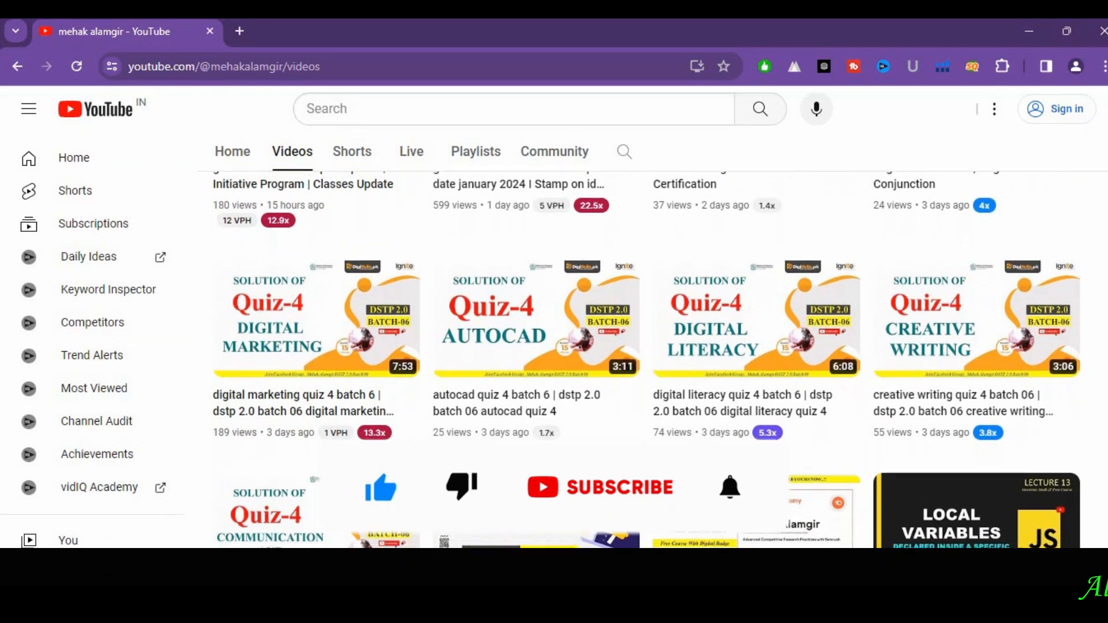
scroll(653, 369, down, 1)
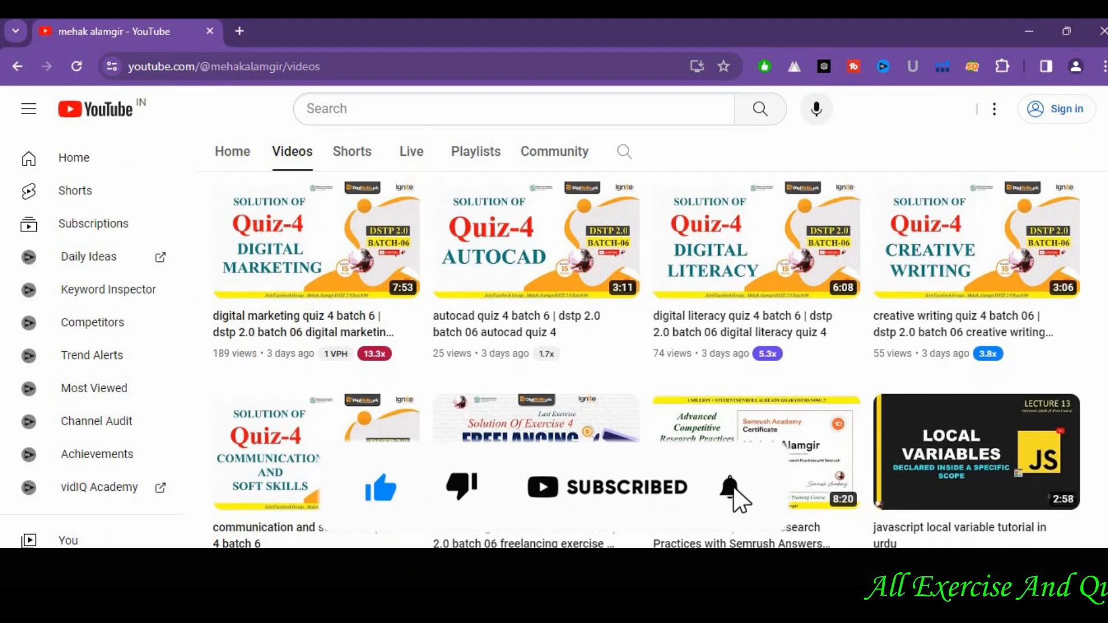
scroll(652, 369, down, 2)
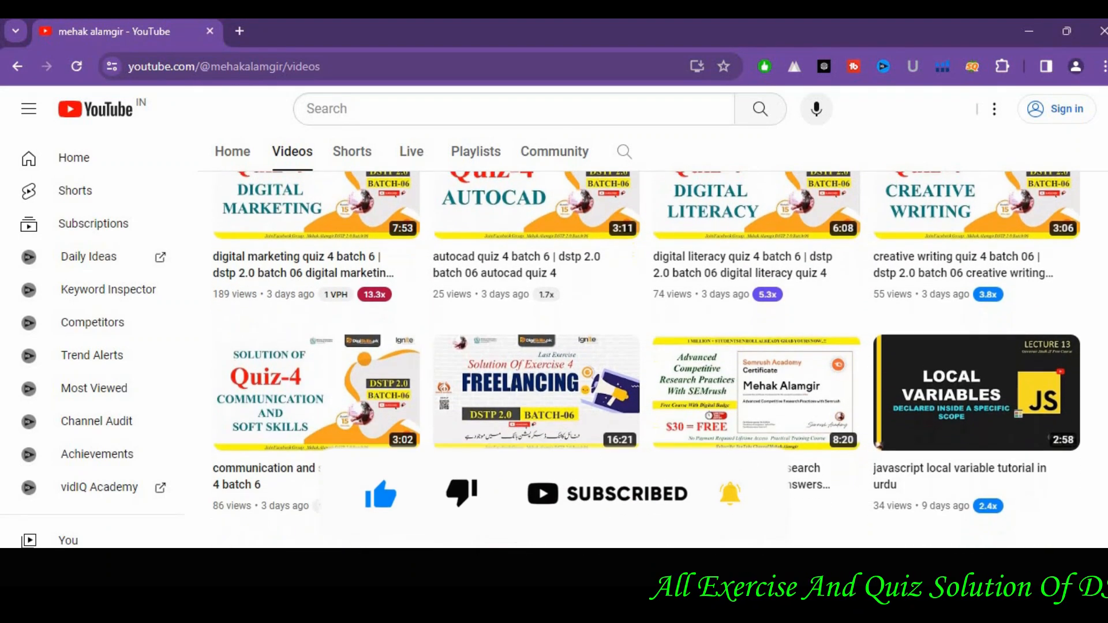
scroll(652, 370, down, 3)
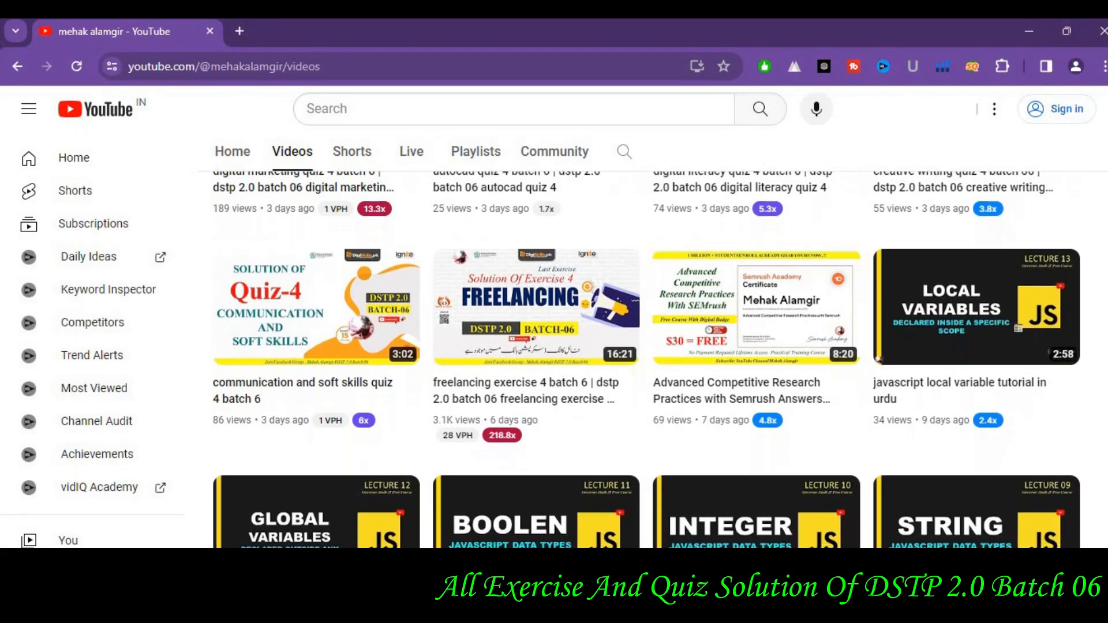
scroll(653, 357, down, 3)
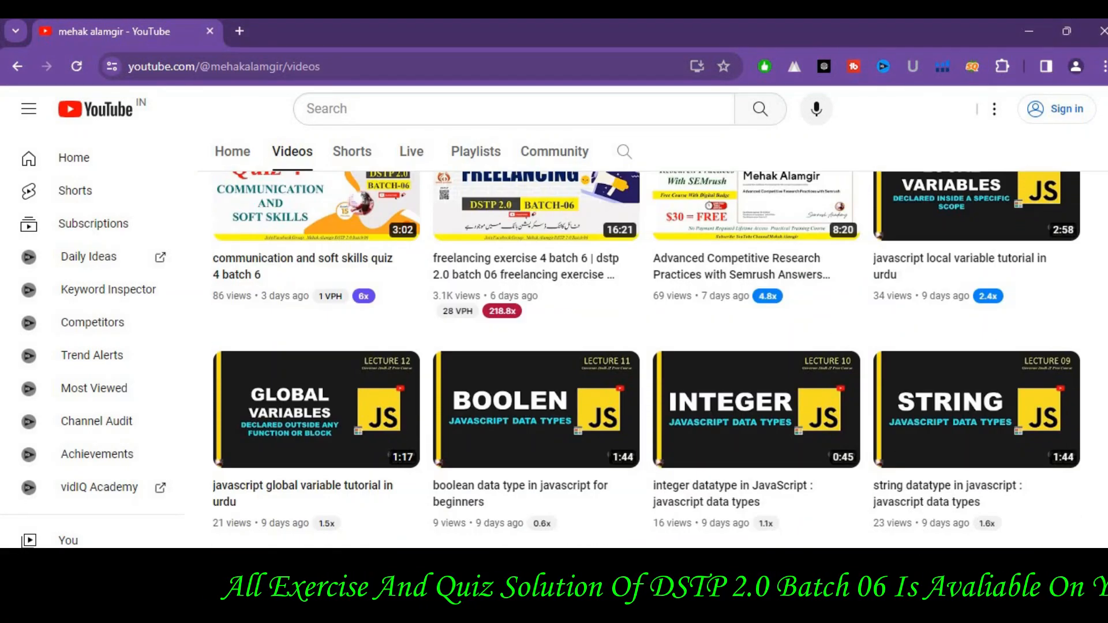
scroll(653, 358, down, 2)
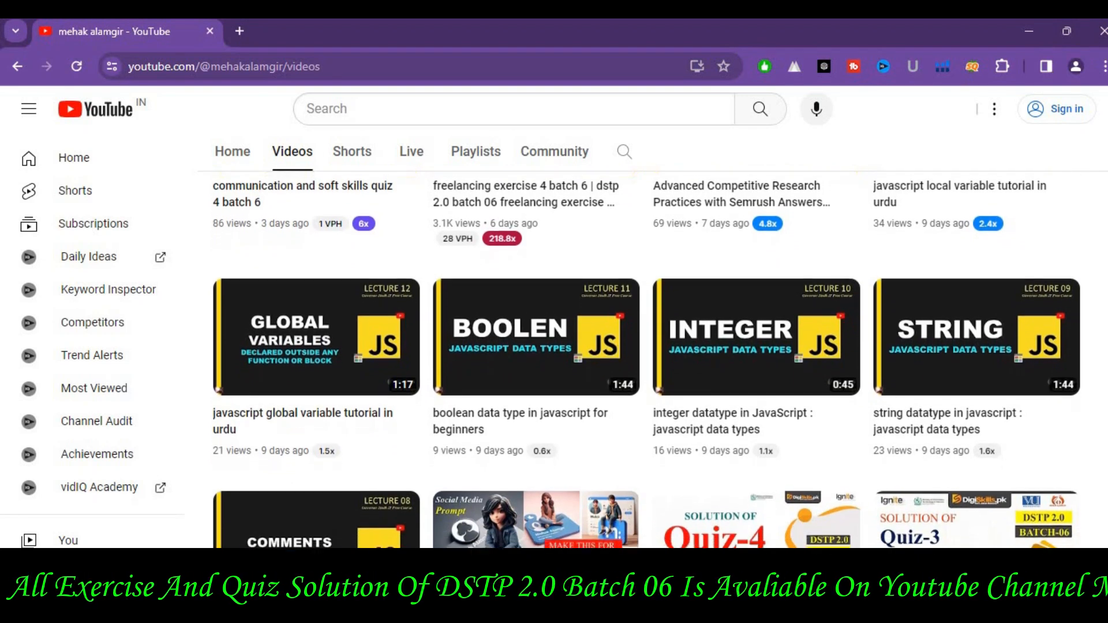
scroll(653, 358, down, 3)
scroll(653, 357, down, 2)
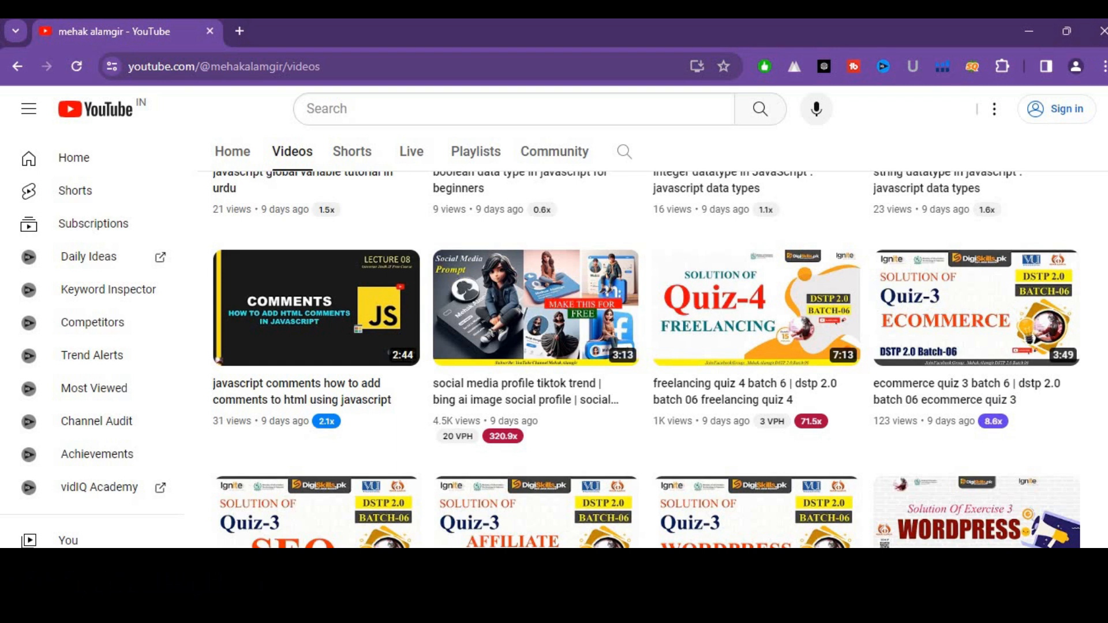
scroll(647, 359, down, 2)
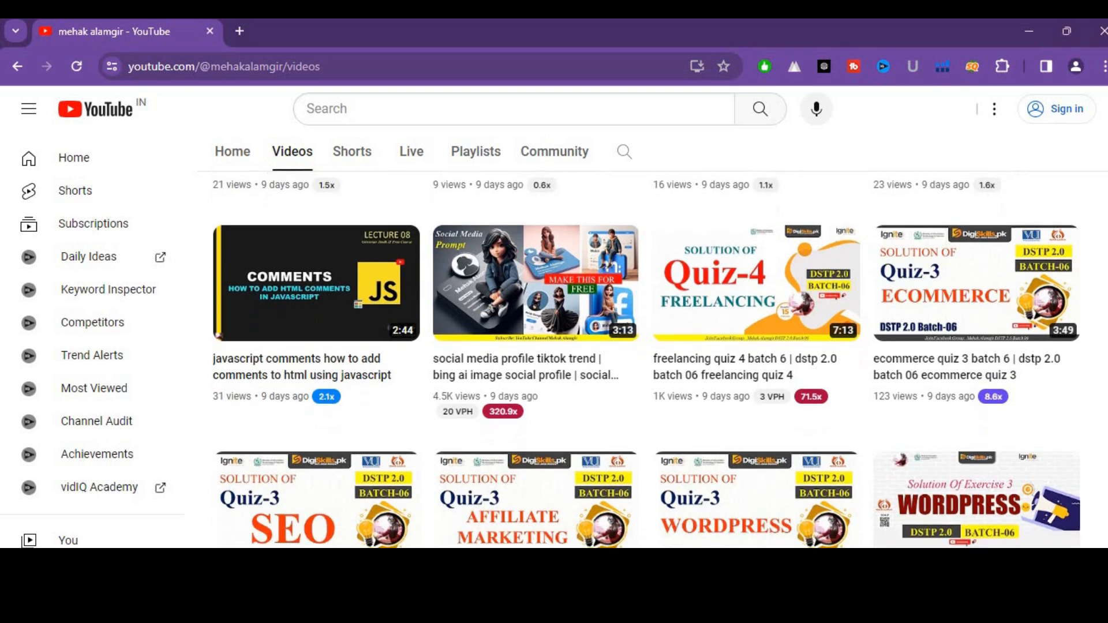
scroll(646, 358, down, 2)
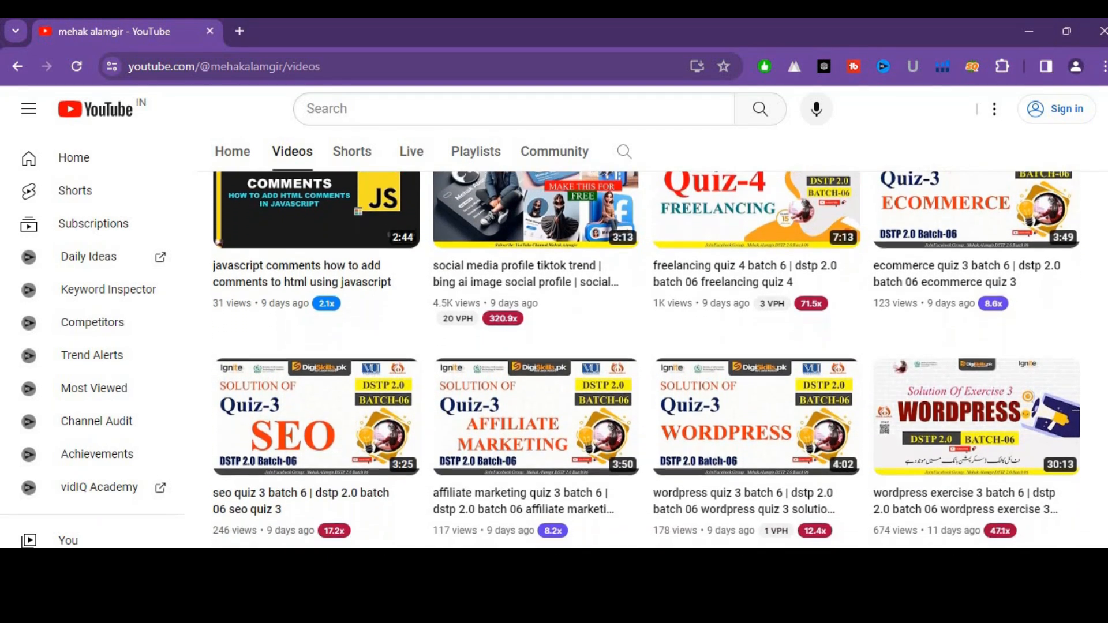
scroll(646, 359, down, 2)
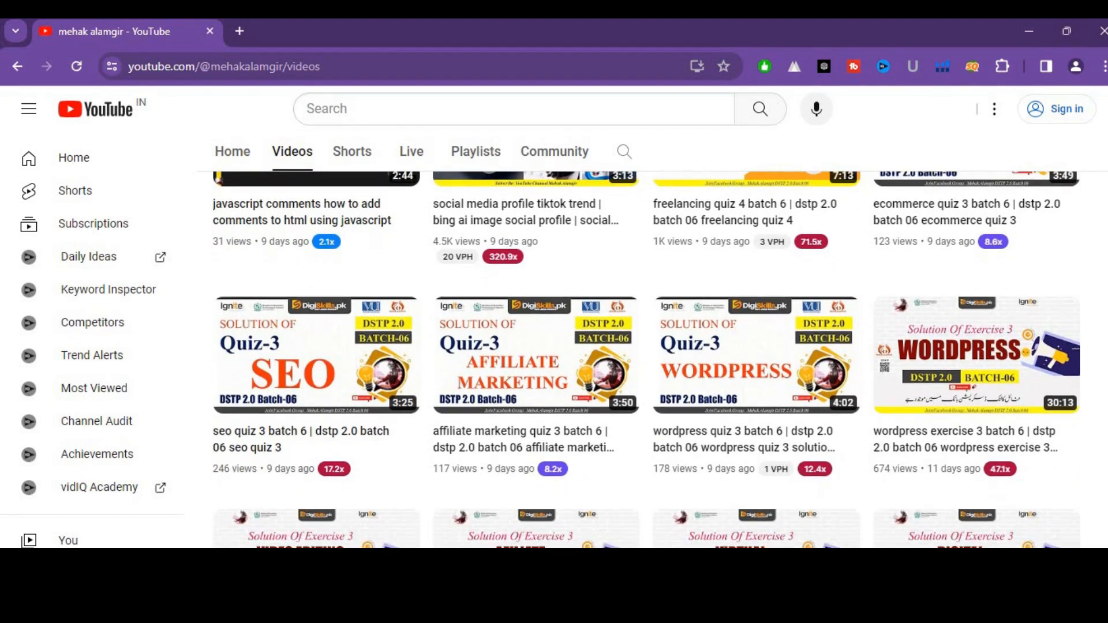